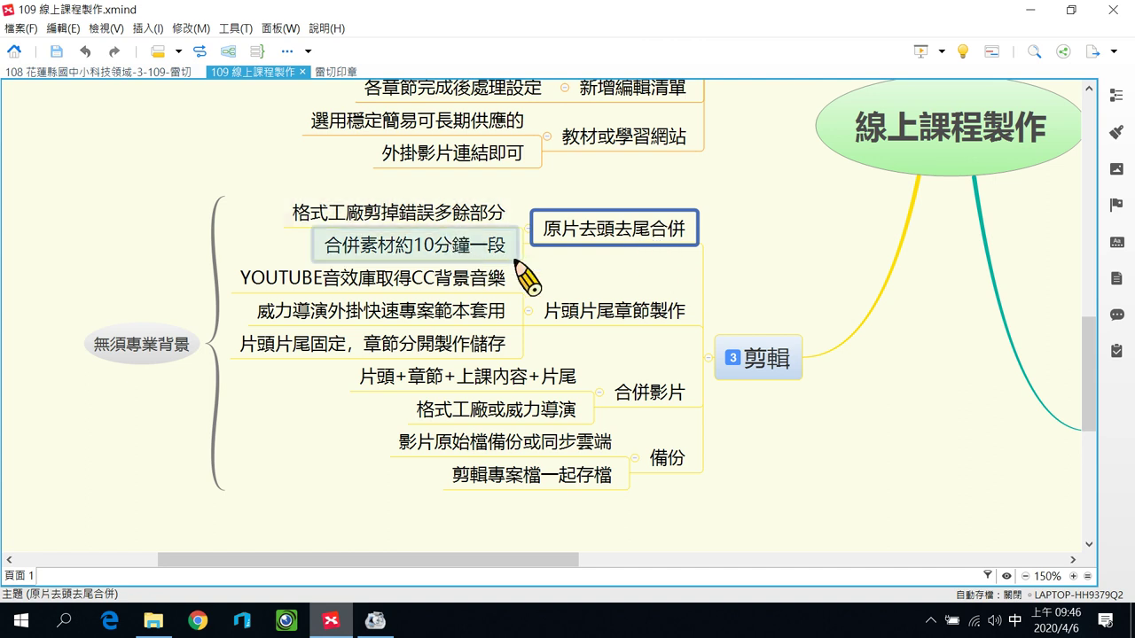
Step: Review the 剪輯 branch subtopics in the mind map: 原片去頭去尾合併, 片頭片尾章節製作, 合併影片 and 備份
left_click(622, 325)
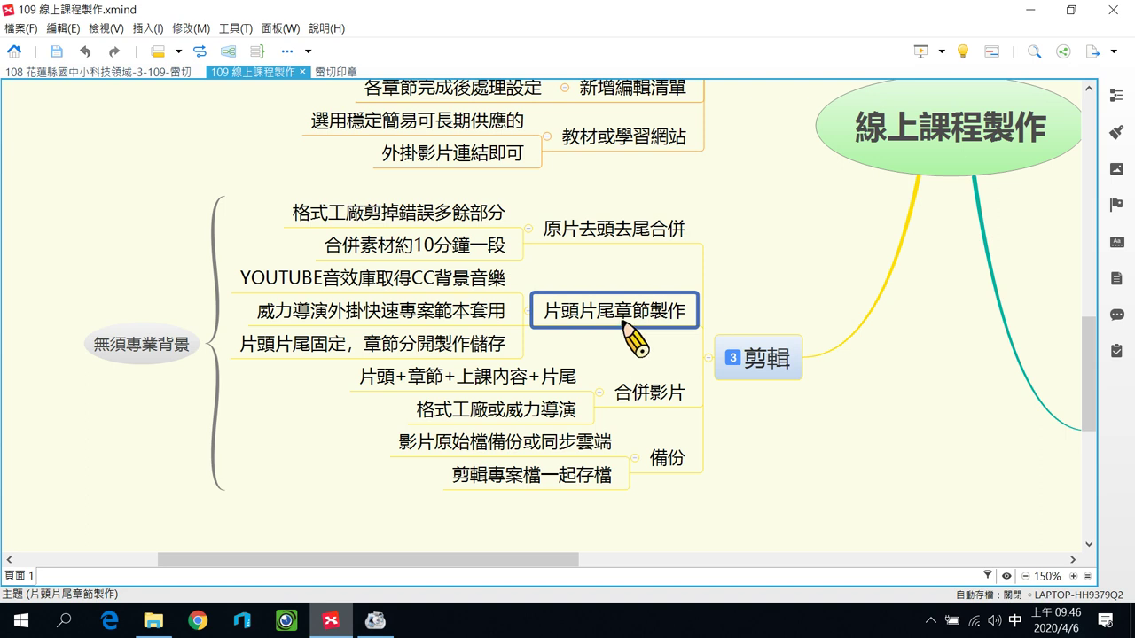
left_click(649, 364)
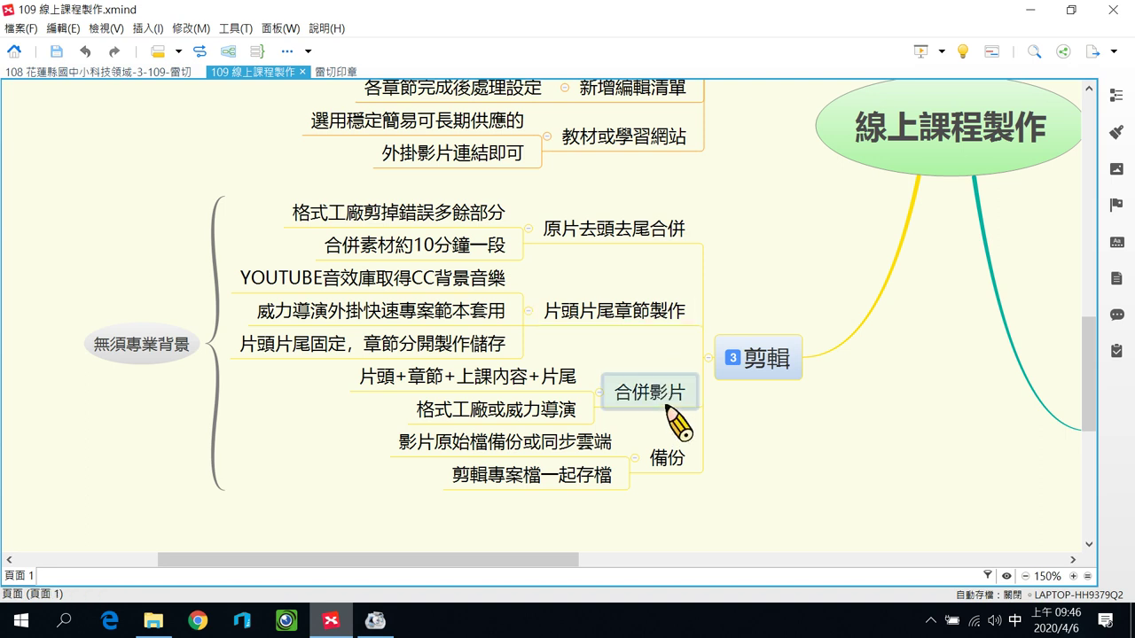
left_click(666, 406)
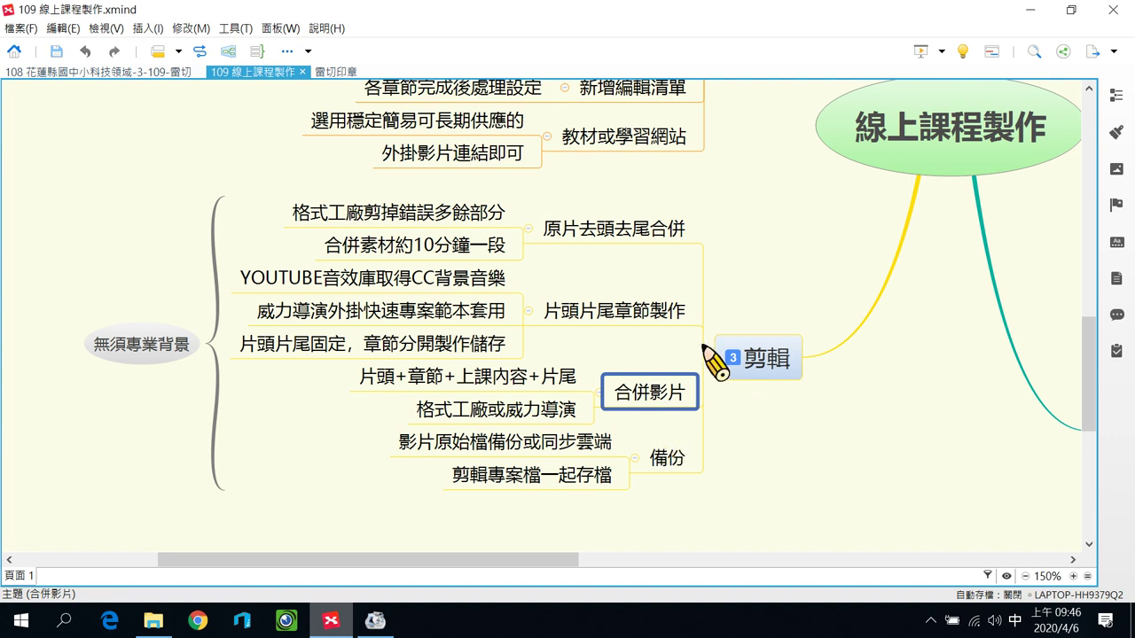
left_click(616, 315)
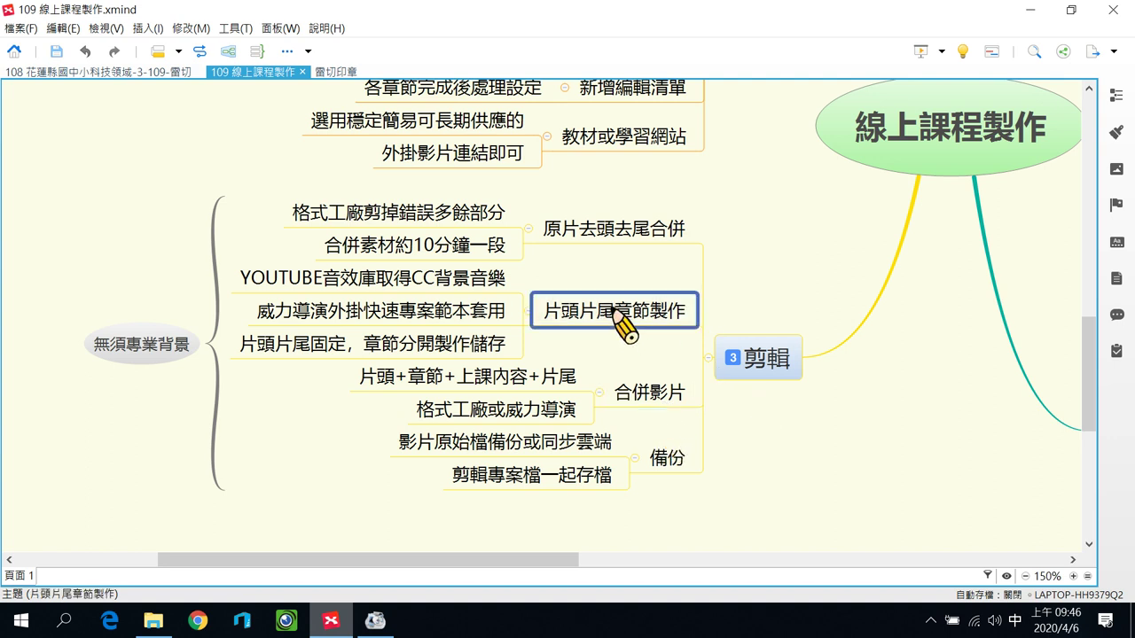
left_click(618, 231)
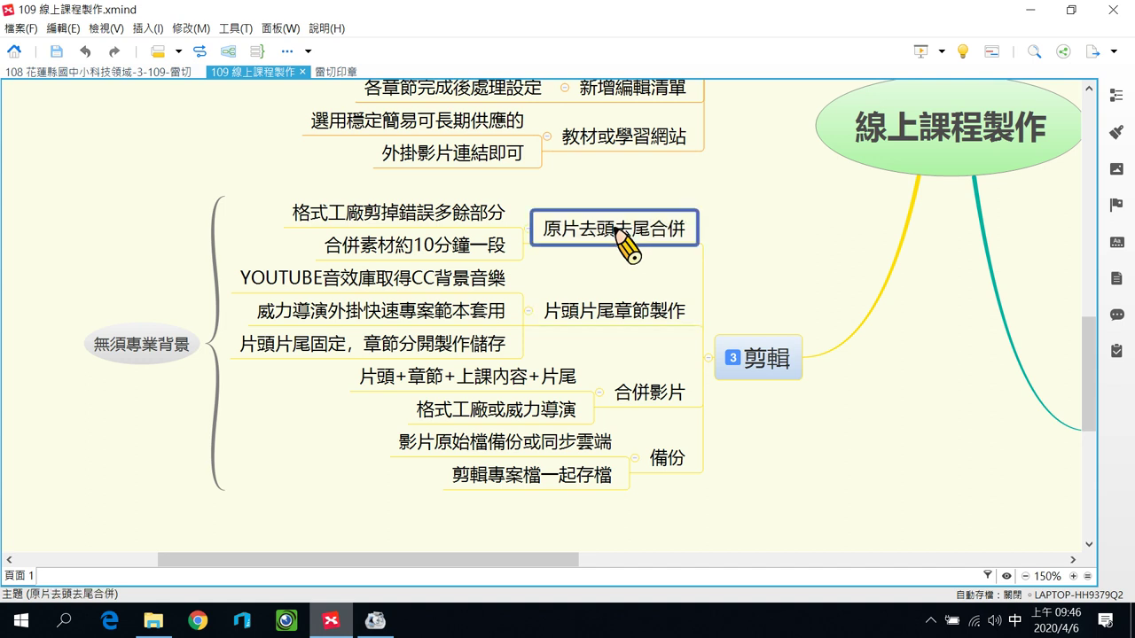
left_click(657, 397)
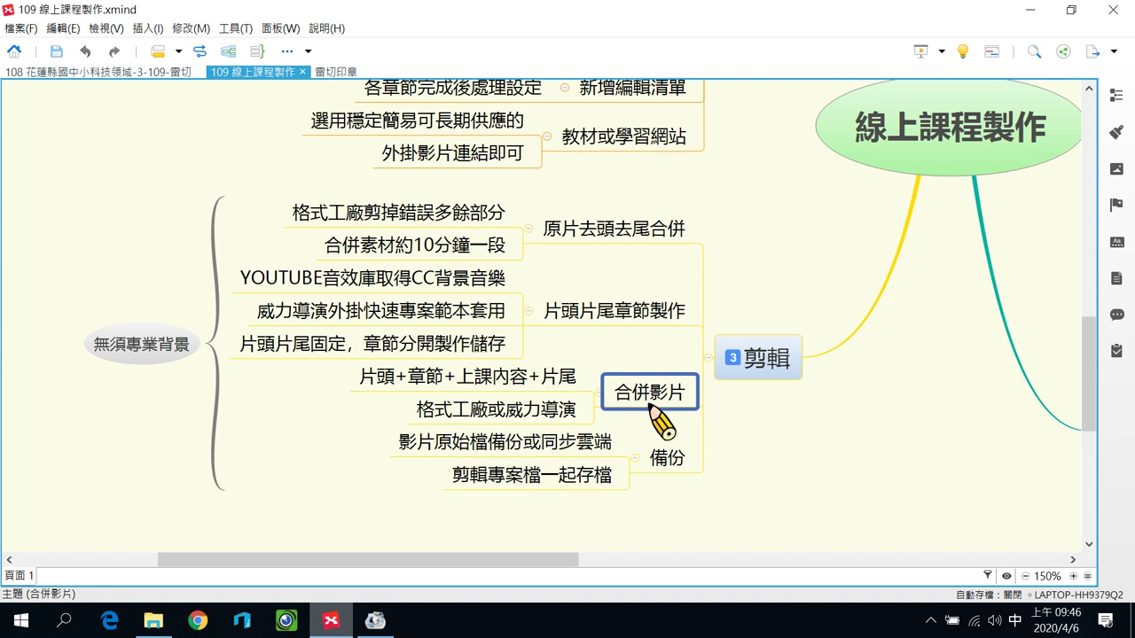
left_click(655, 465)
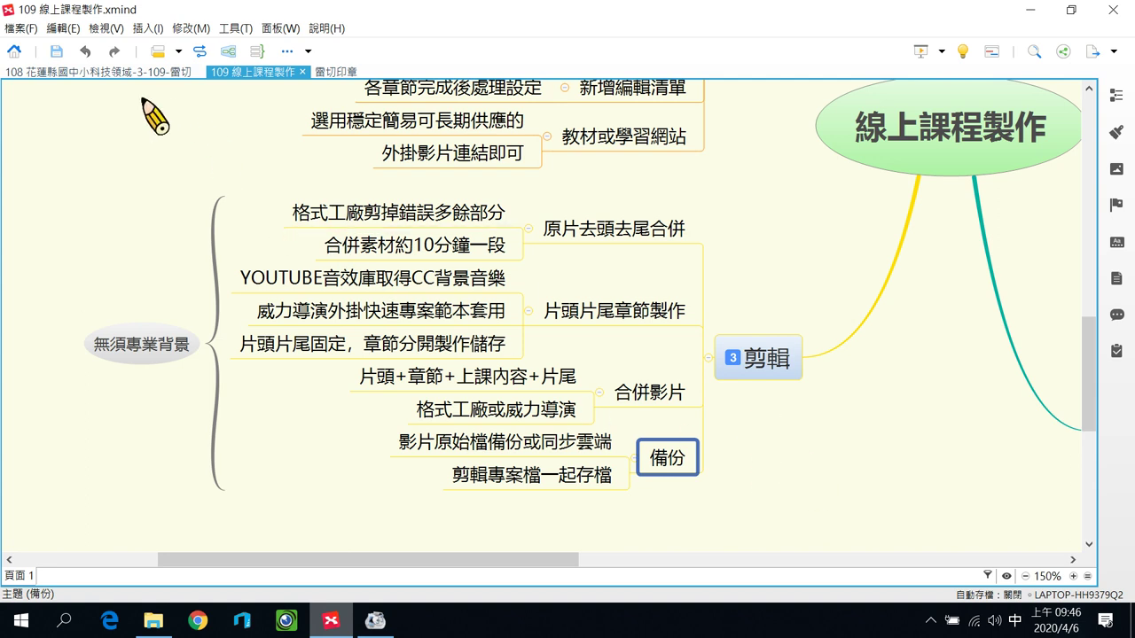
left_click(738, 209)
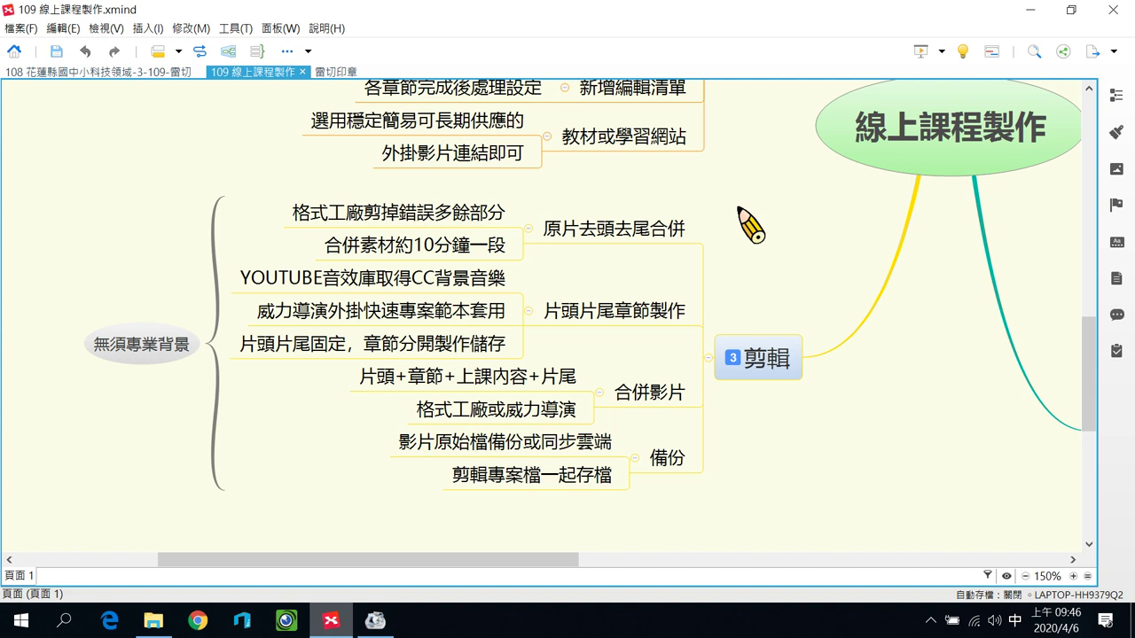
left_click(616, 252)
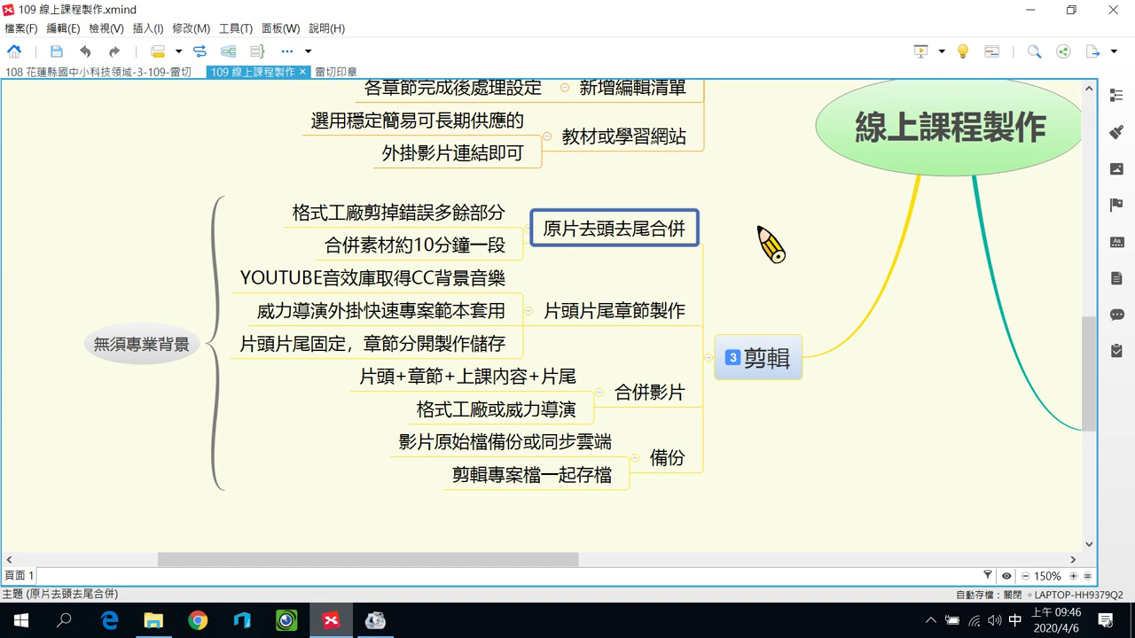
Step: Switch to 格式工廠 and add 01下載雷切軟體 from the 3-109-創客雷切-00-B雷切機軟體操作 folder on drive E: to a Fast Clip task
left_click(375, 620)
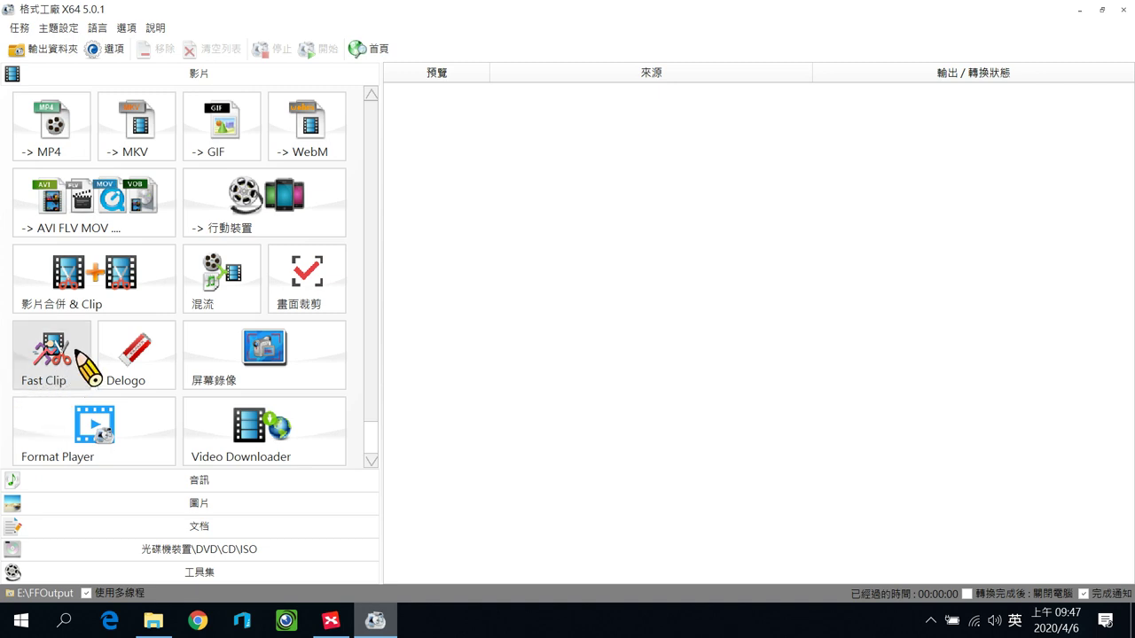
left_click(76, 352)
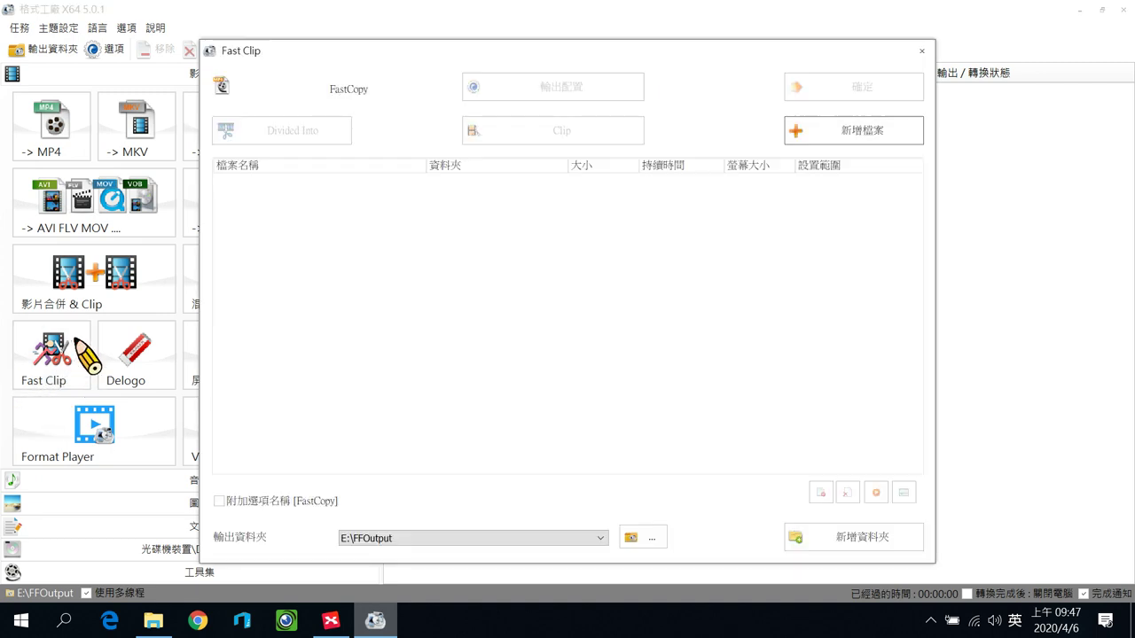
left_click(860, 134)
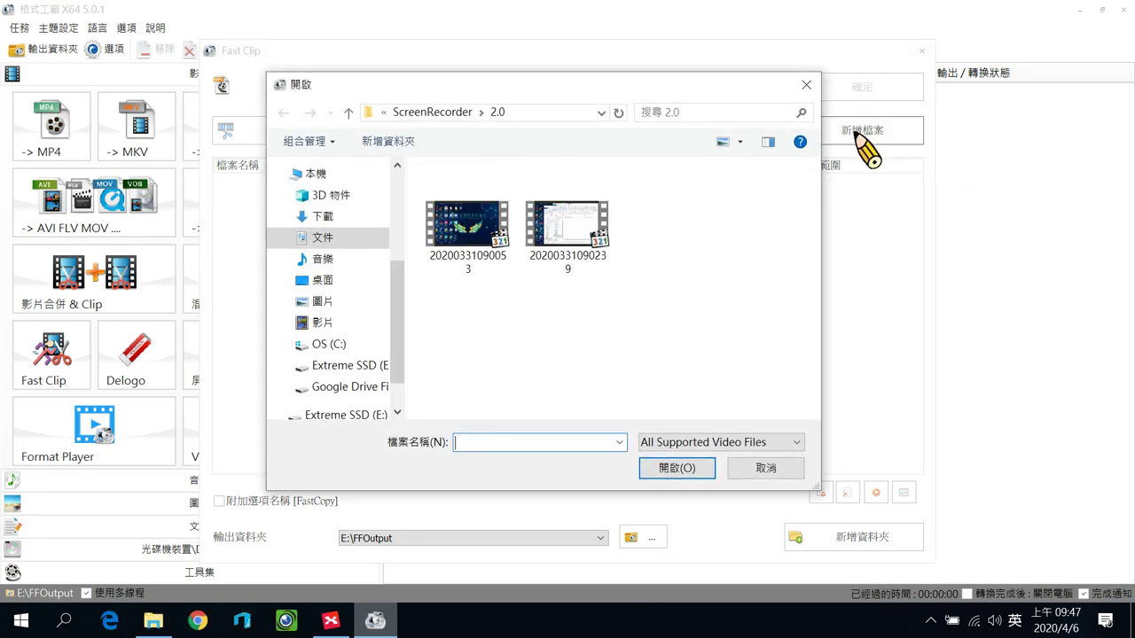
left_click(393, 360)
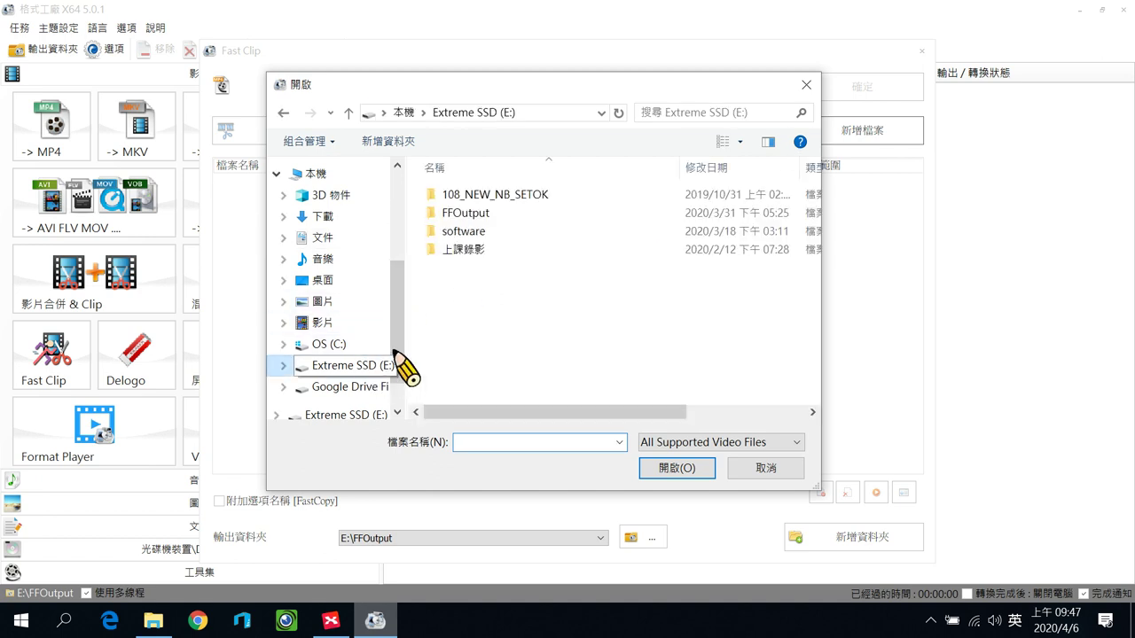
double_click(474, 251)
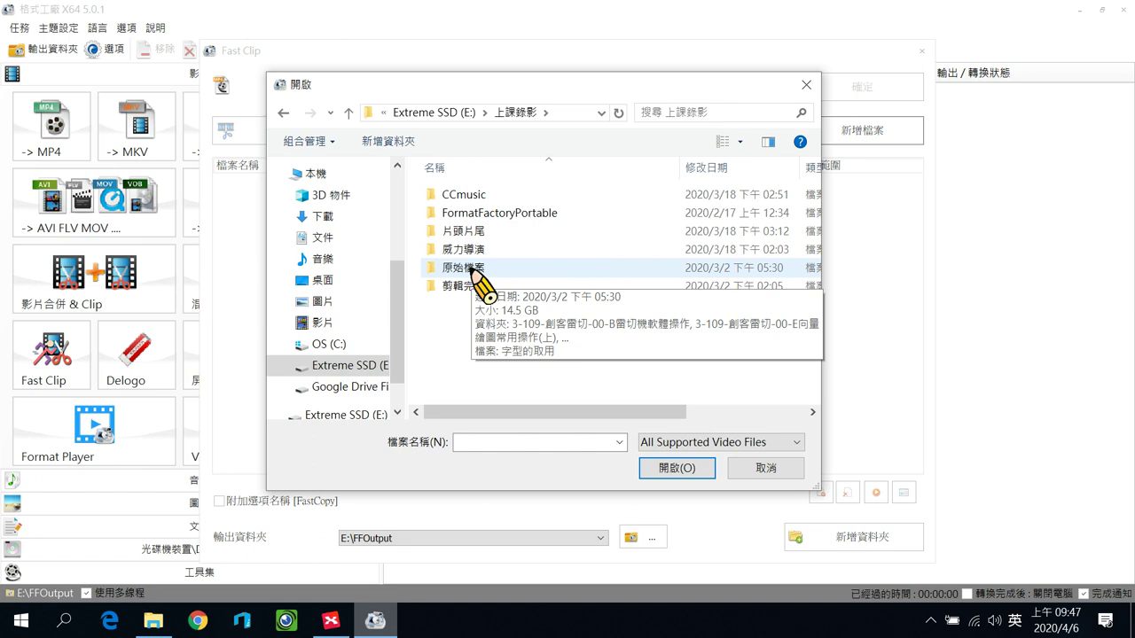
double_click(463, 268)
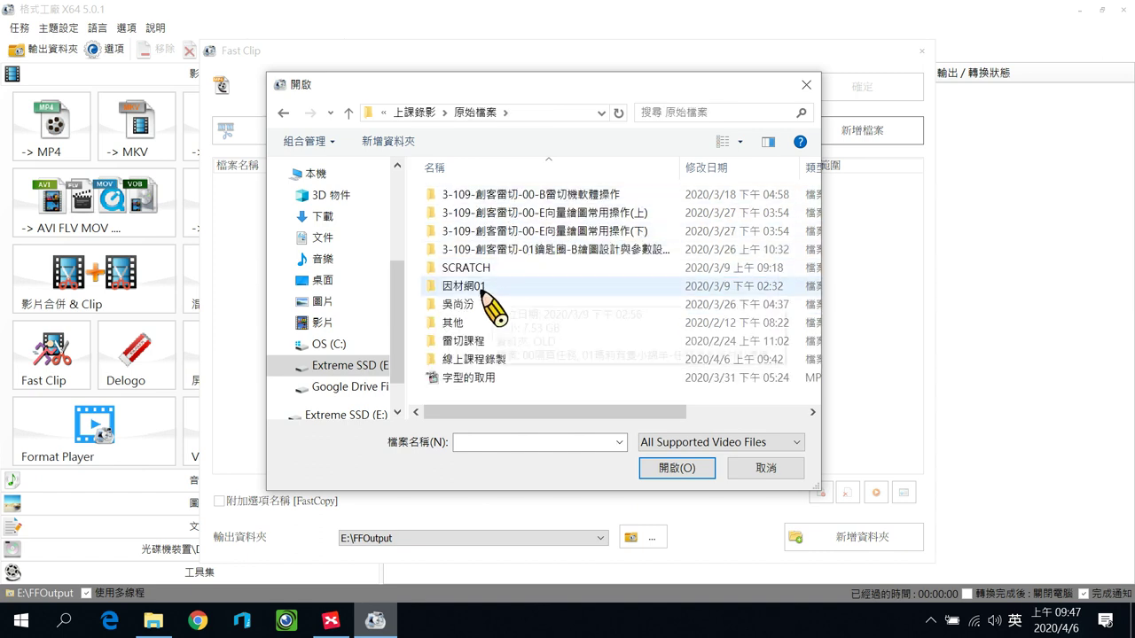
double_click(499, 195)
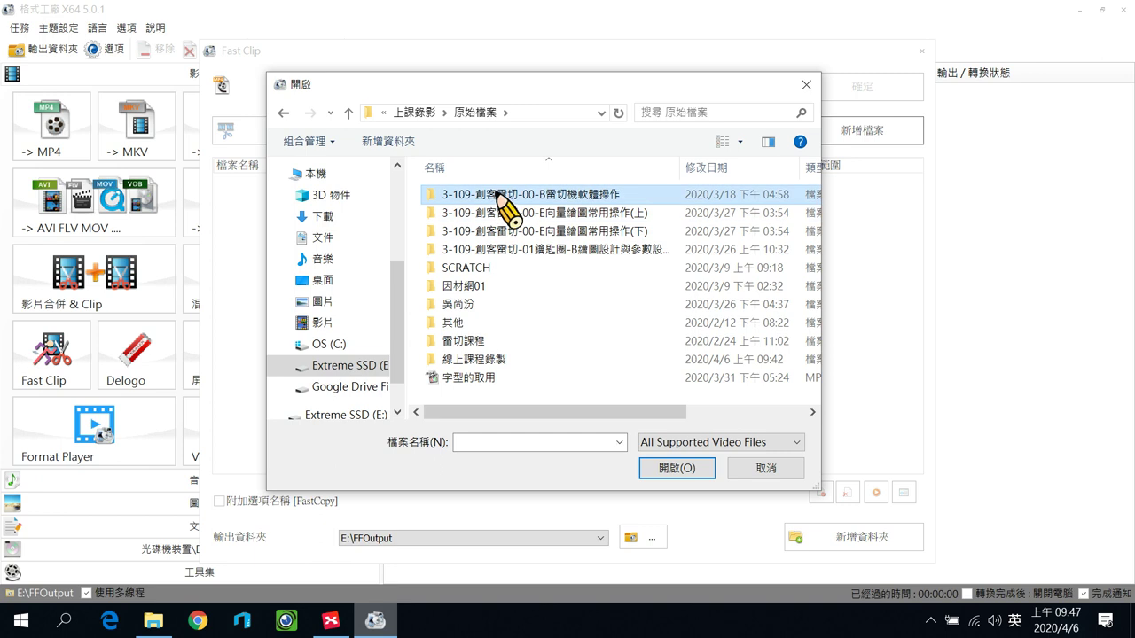
left_click(493, 195)
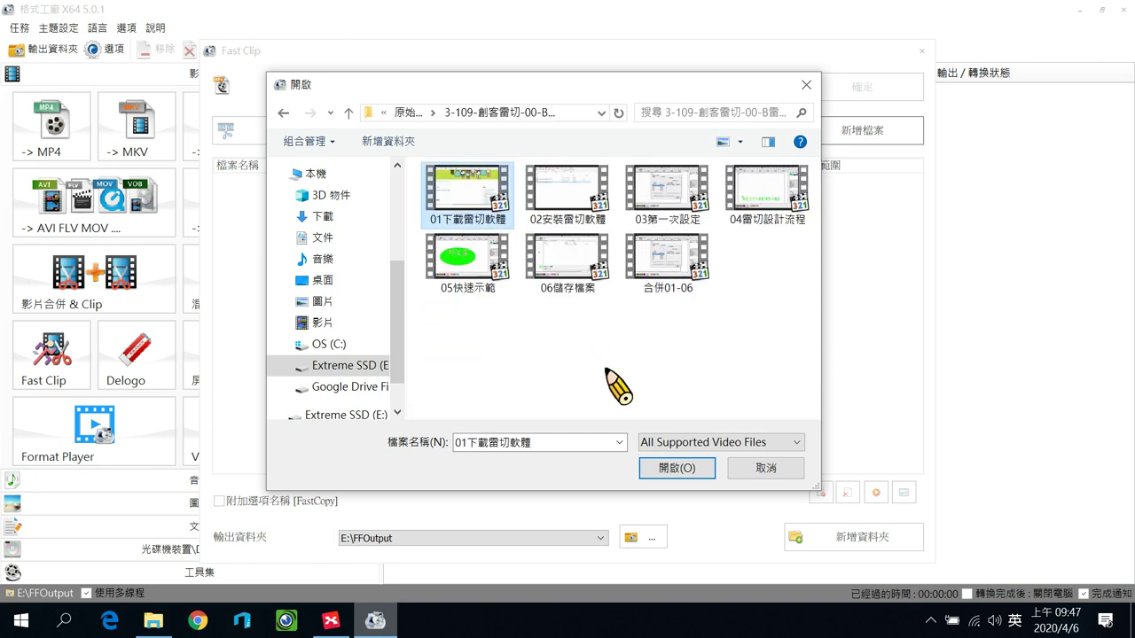
left_click(676, 468)
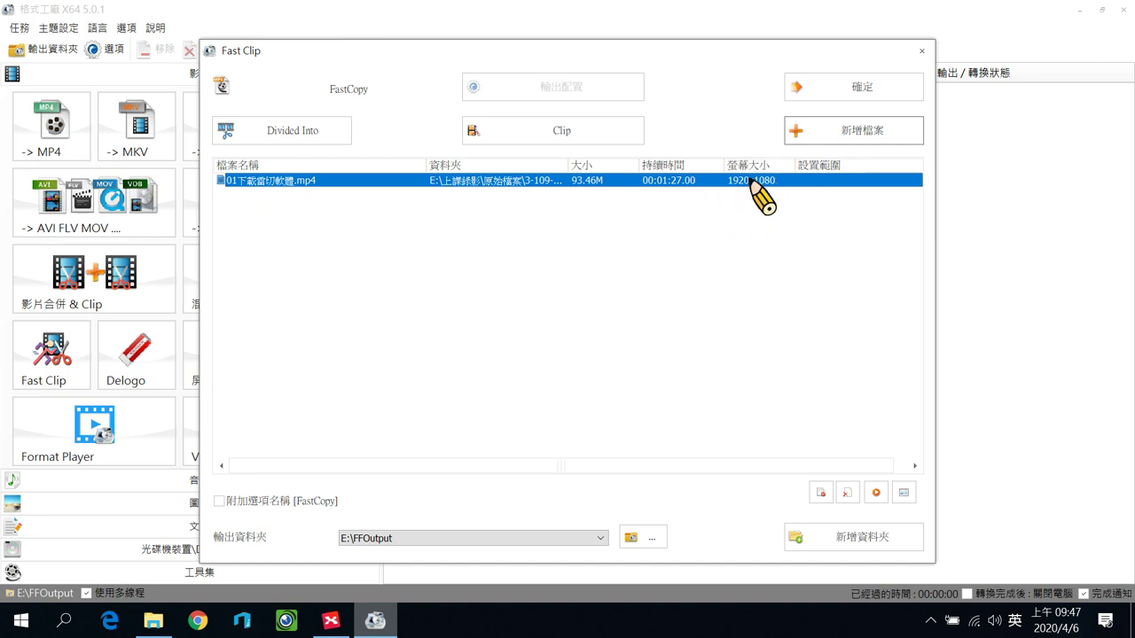
Step: Open the added video for clipping, preview its beginning and set the clip's start time at 00:00:11.60
left_click(596, 147)
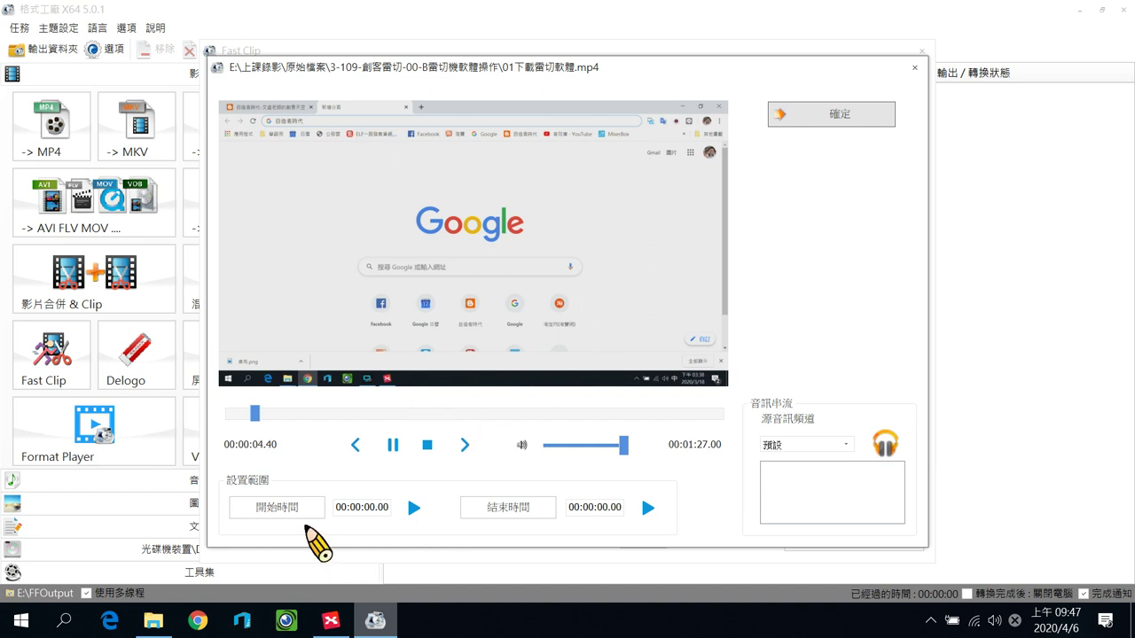
left_click(393, 445)
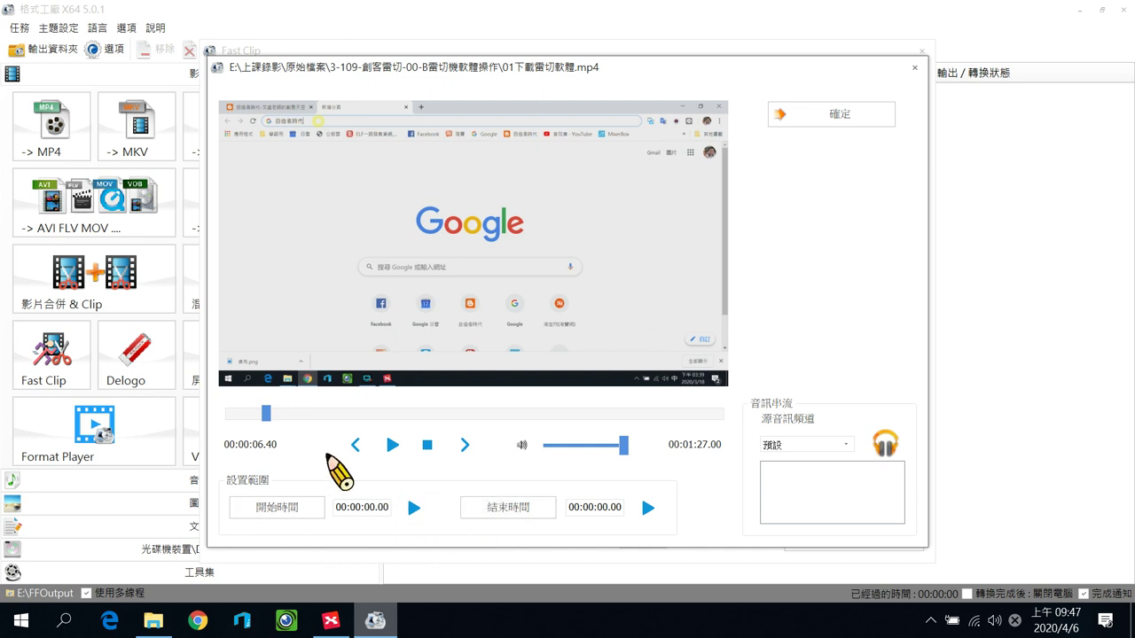
mouse_move(266, 414)
left_mouse_down()
mouse_move(246, 413)
mouse_move(269, 413)
left_mouse_up()
left_click(393, 446)
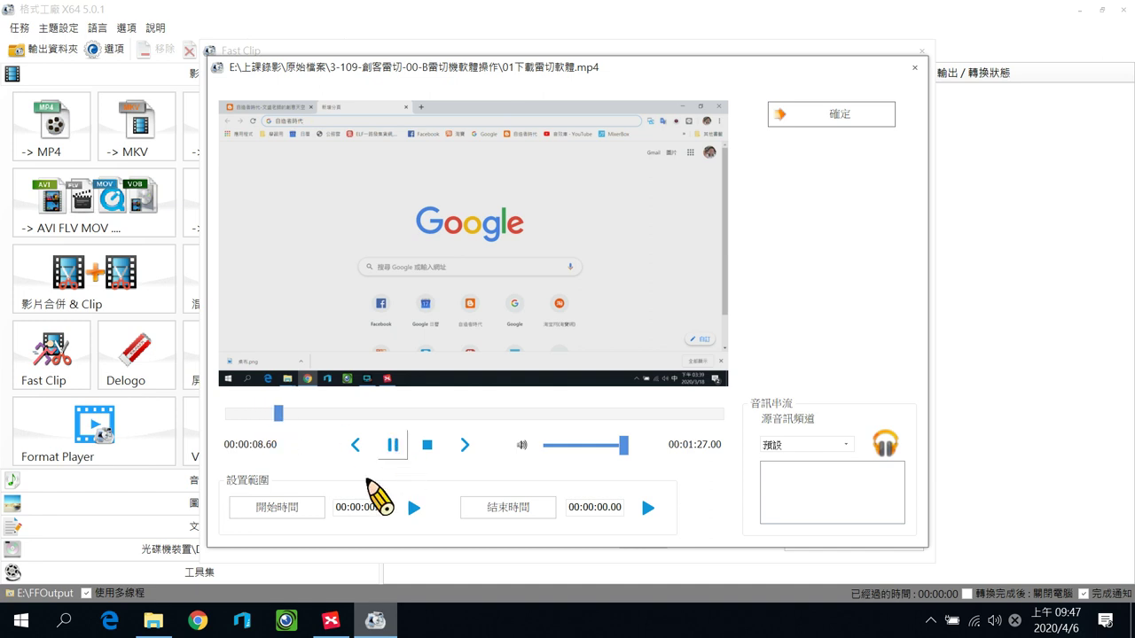
left_click(305, 510)
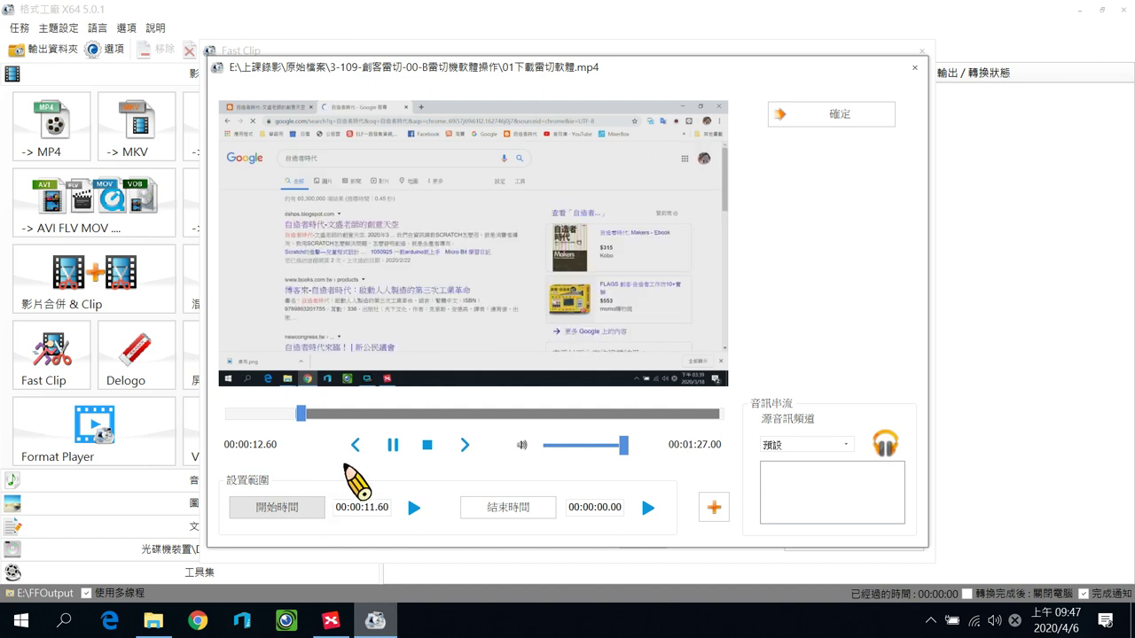
Step: Move playback near the end of the video and set the clip's end time at 00:01:23.30
left_click(392, 445)
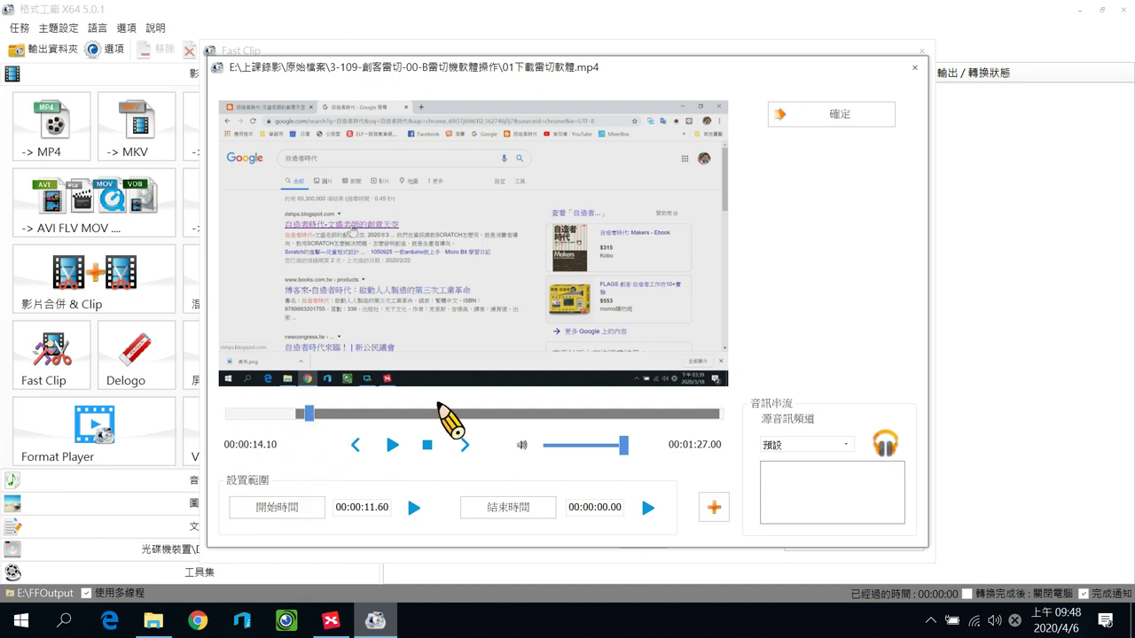
left_click_drag(310, 413, 641, 414)
left_click(392, 445)
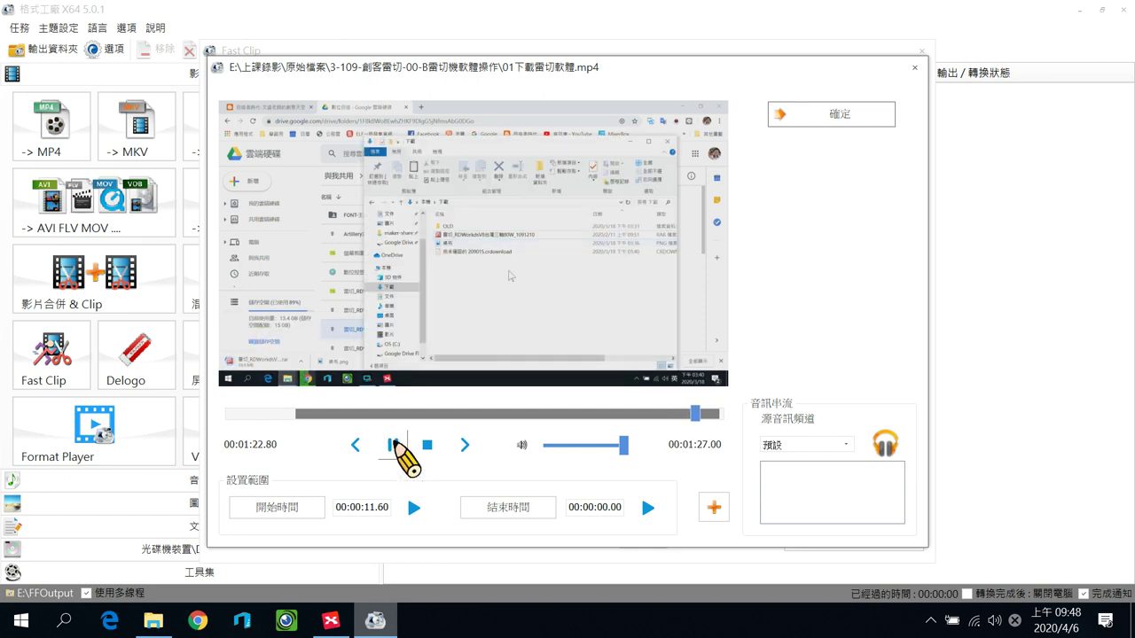
left_click(392, 445)
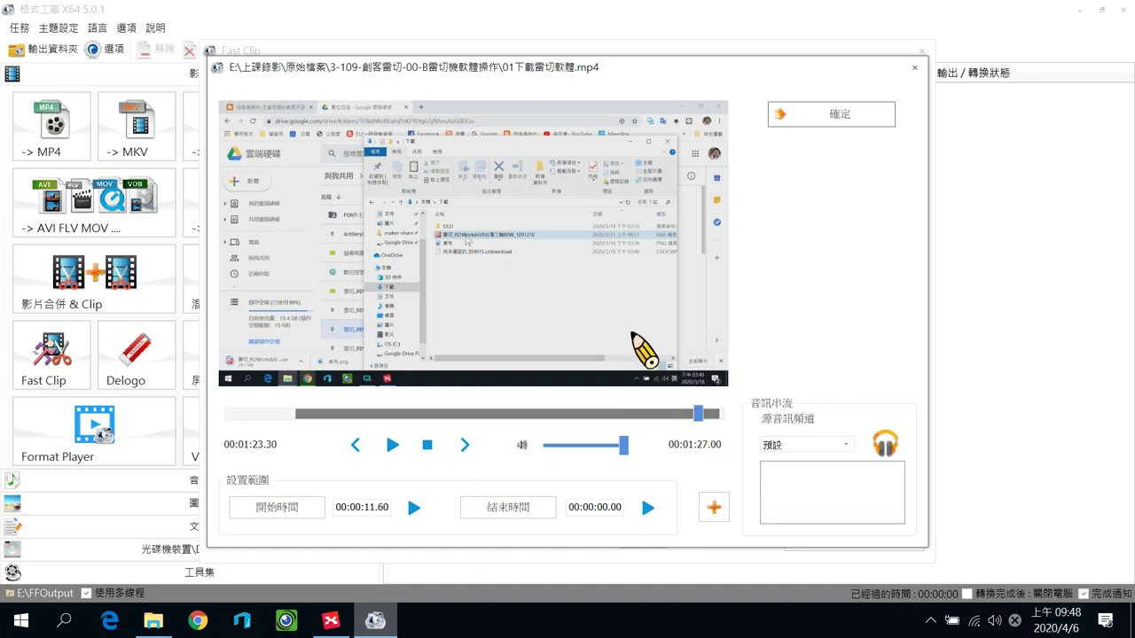
left_click(519, 508)
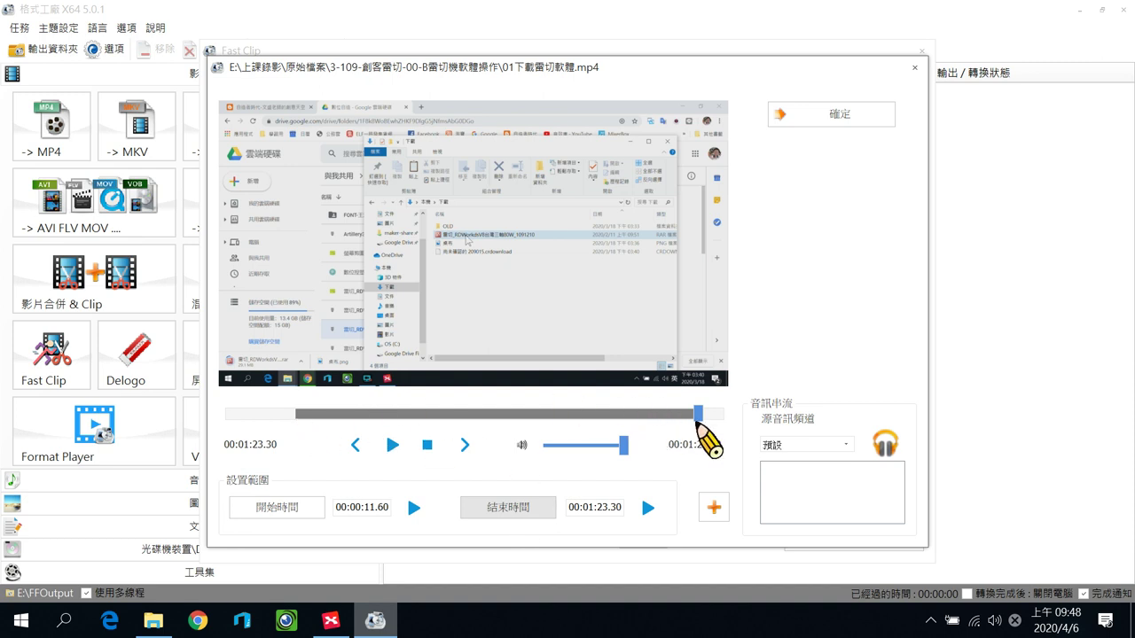
Step: Confirm the clip range and the Fast Clip task, and start the queued conversion
left_click(834, 112)
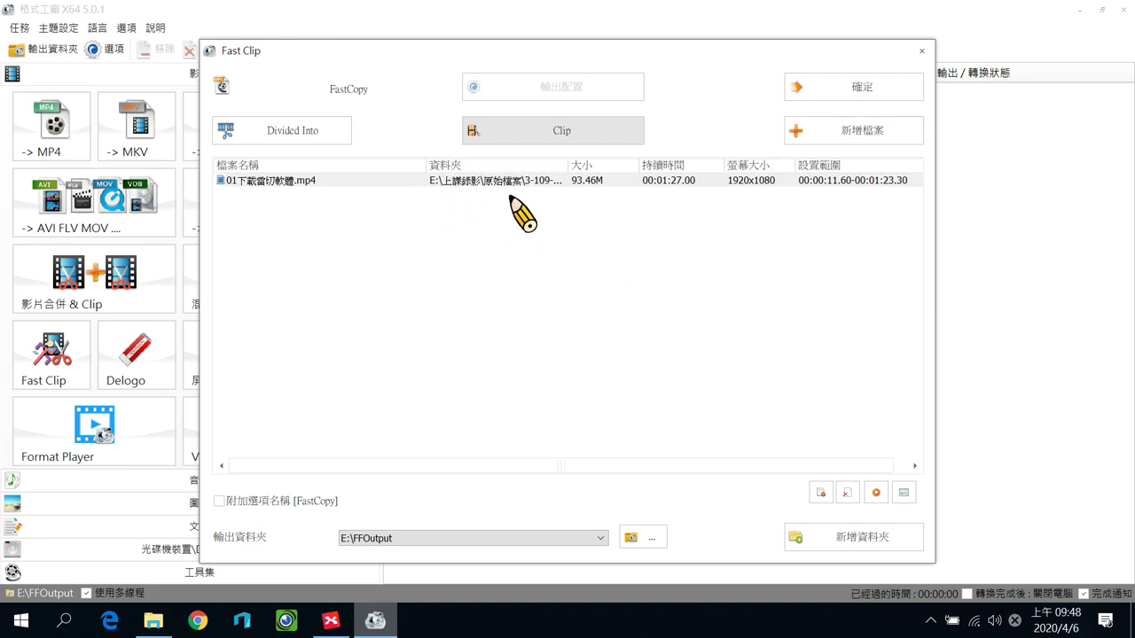
left_click(862, 89)
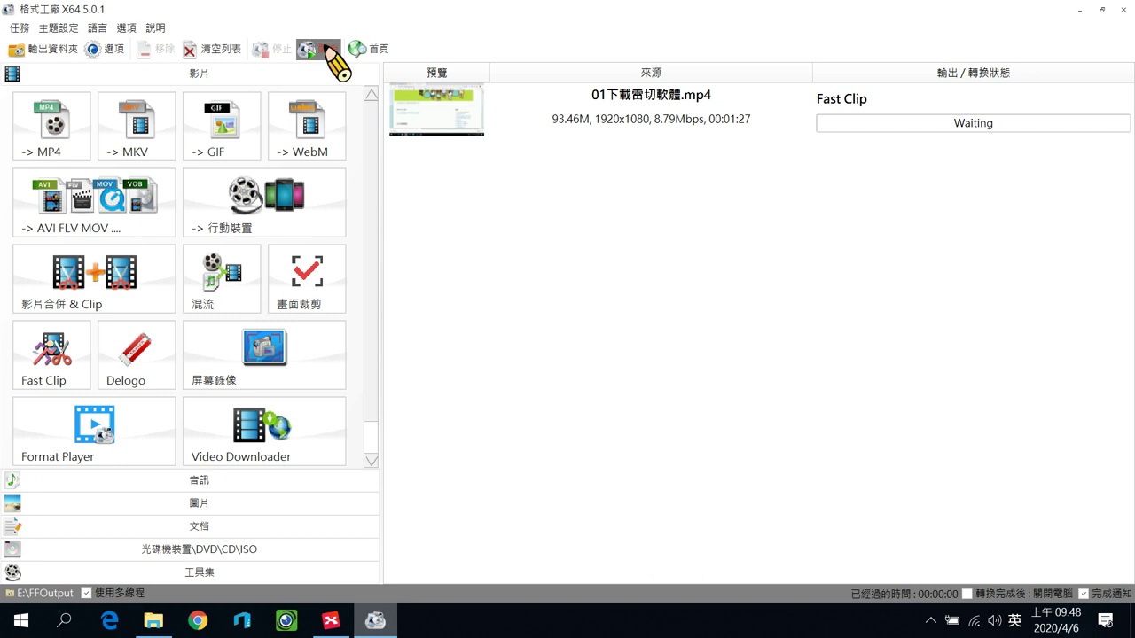
left_click(326, 52)
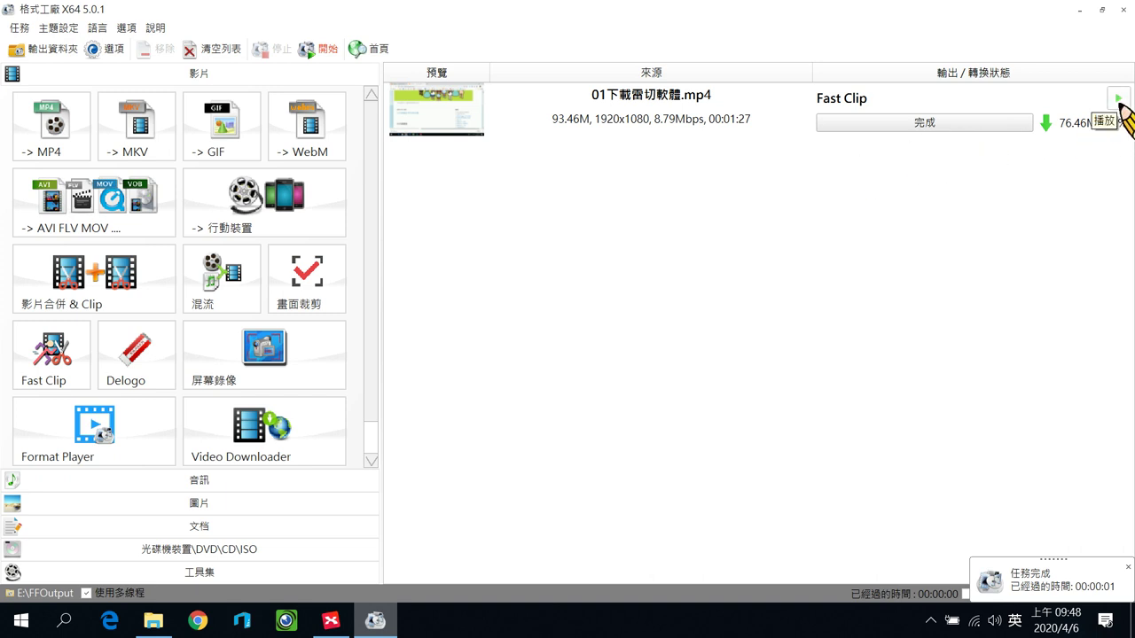
Step: Open the FFOutput output folder, delete the trimmed 01下載雷切軟體 video and close the folder
left_click(62, 53)
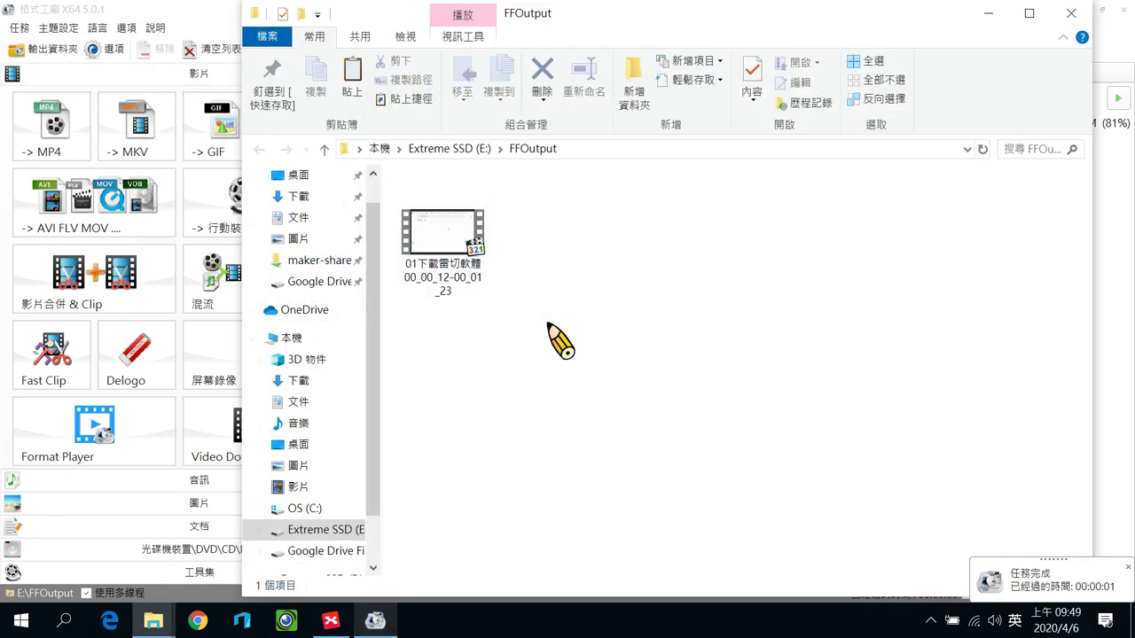
left_click(443, 282)
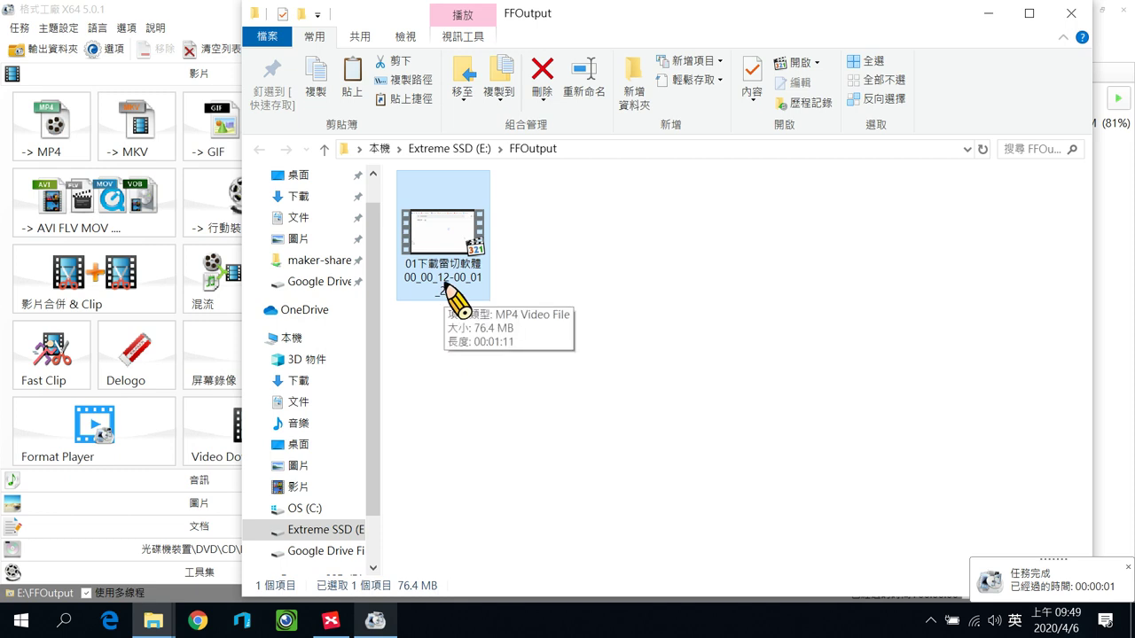
left_click(543, 84)
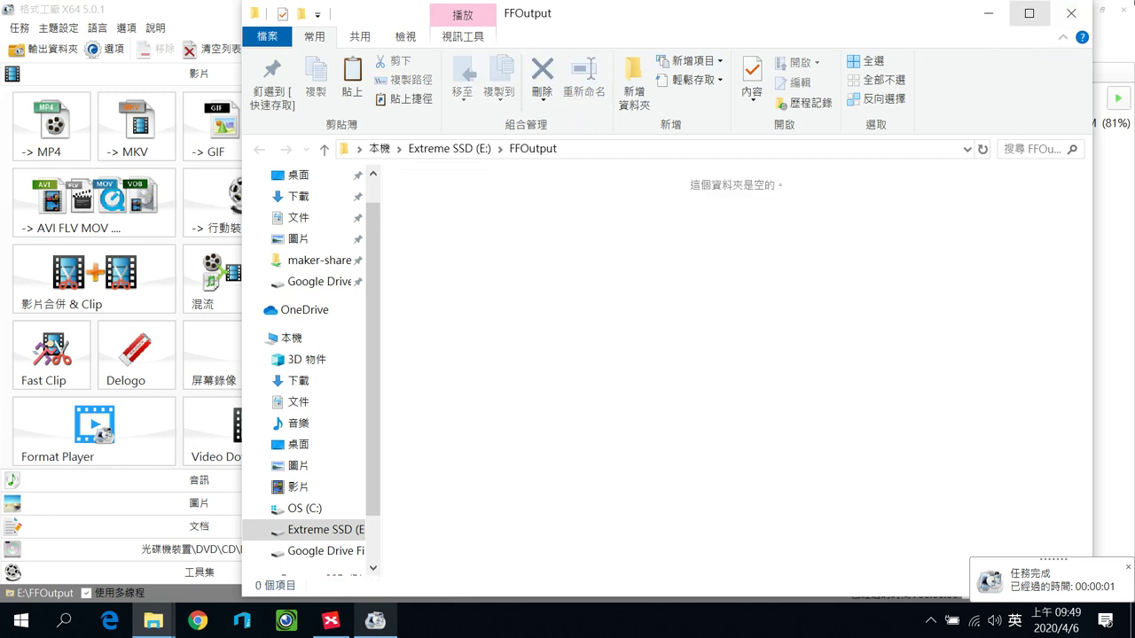
left_click(1070, 13)
Step: Return to the XMind mind map and review the 片頭片尾章節製作 topic and its 威力導演外掛快速專案範本套用 subtopic
left_click(1076, 9)
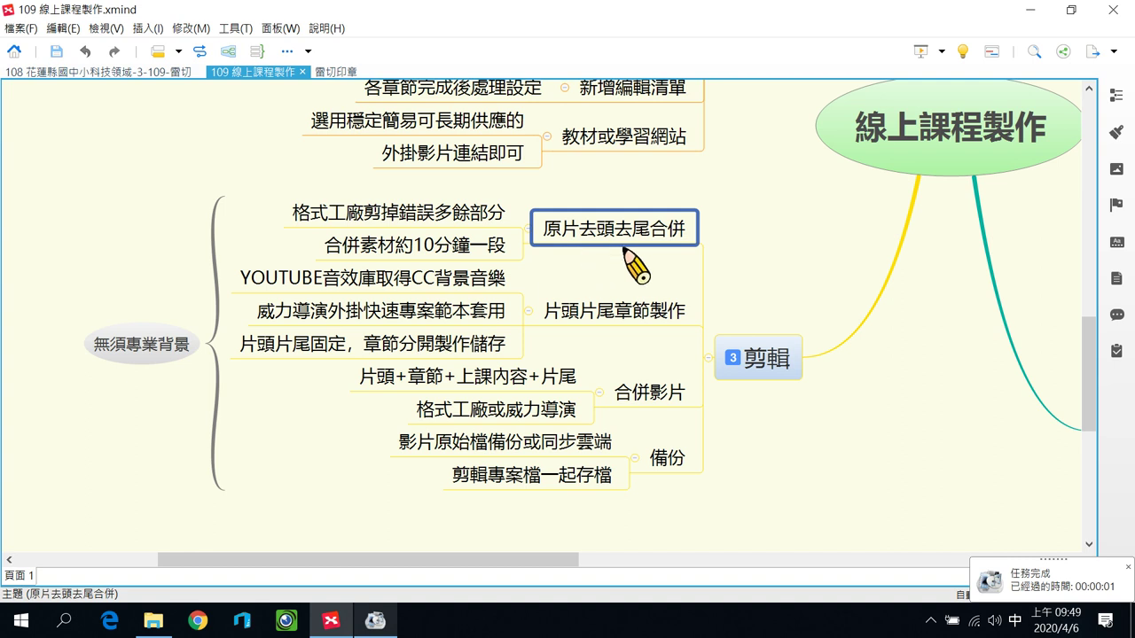
left_click(603, 306)
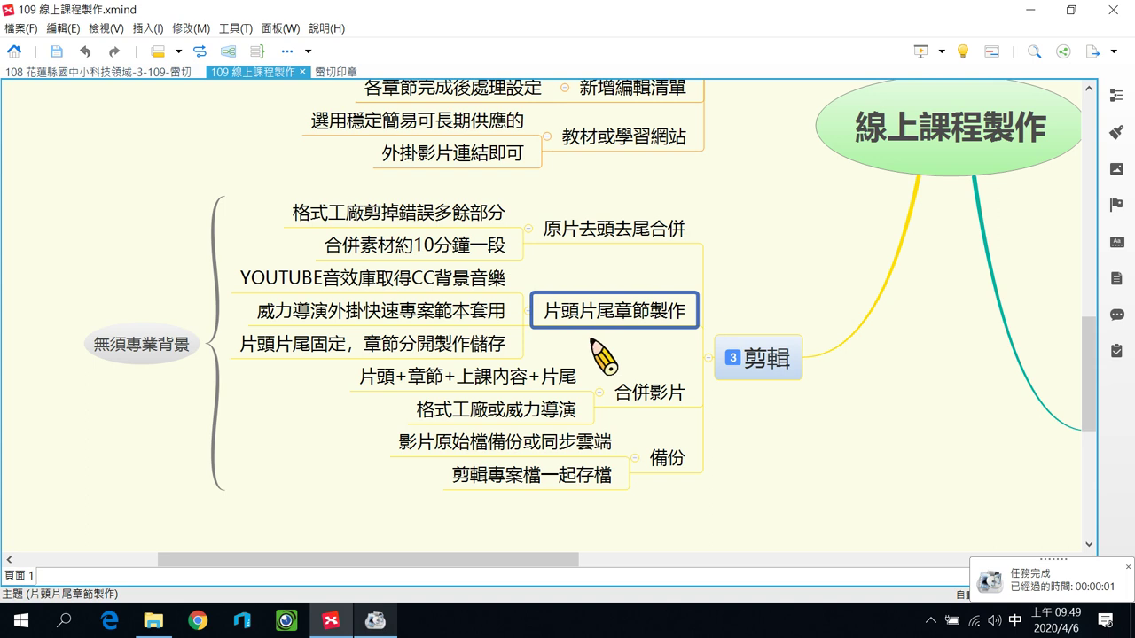
left_click(467, 312)
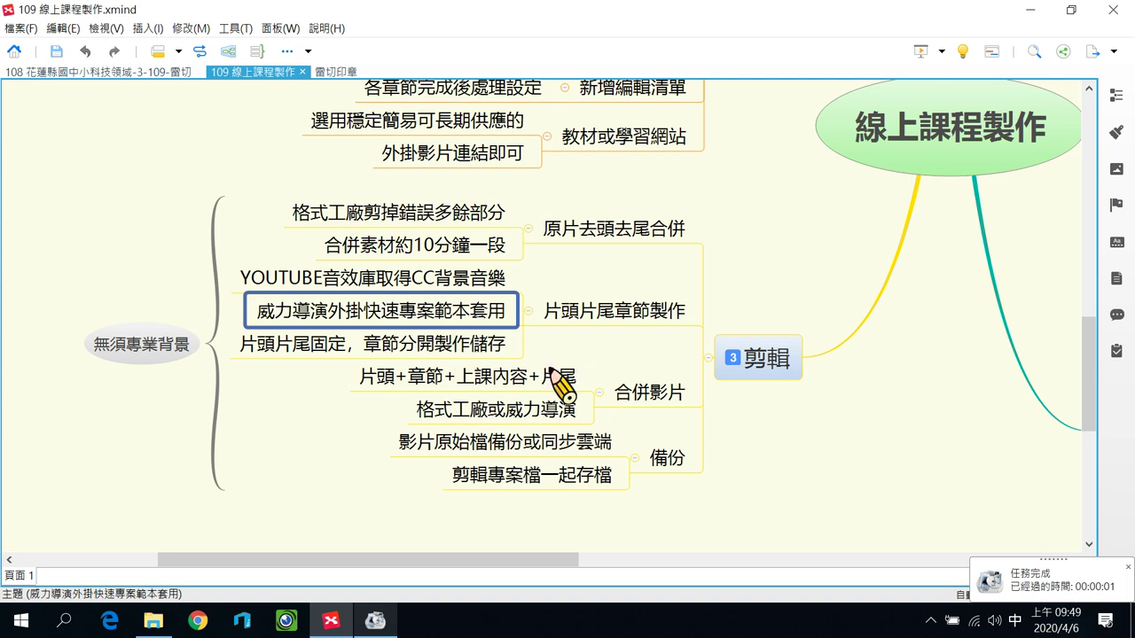
Step: Switch to CyberLink PowerDirector 17 and delete all the sample media from its media library
left_click(1032, 13)
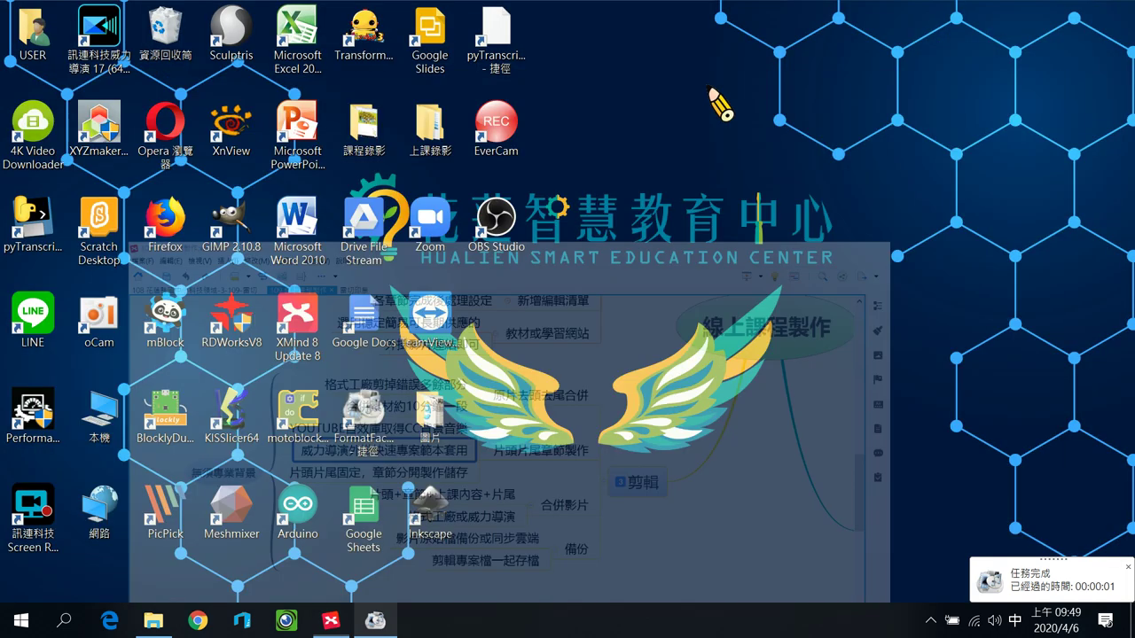
left_click(125, 52)
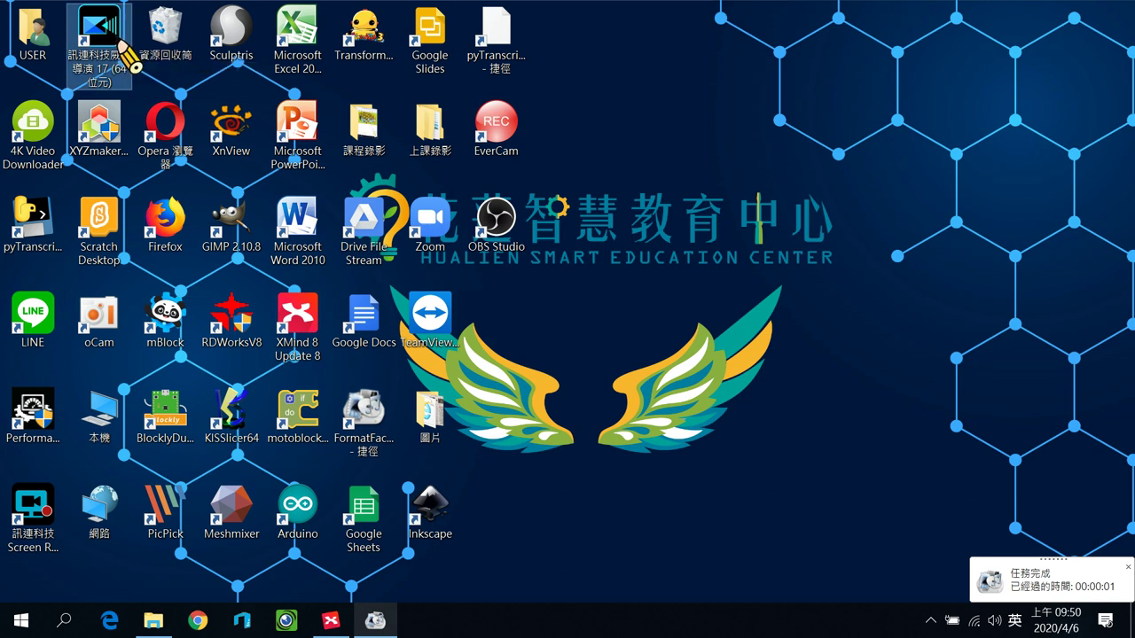
double_click(124, 52)
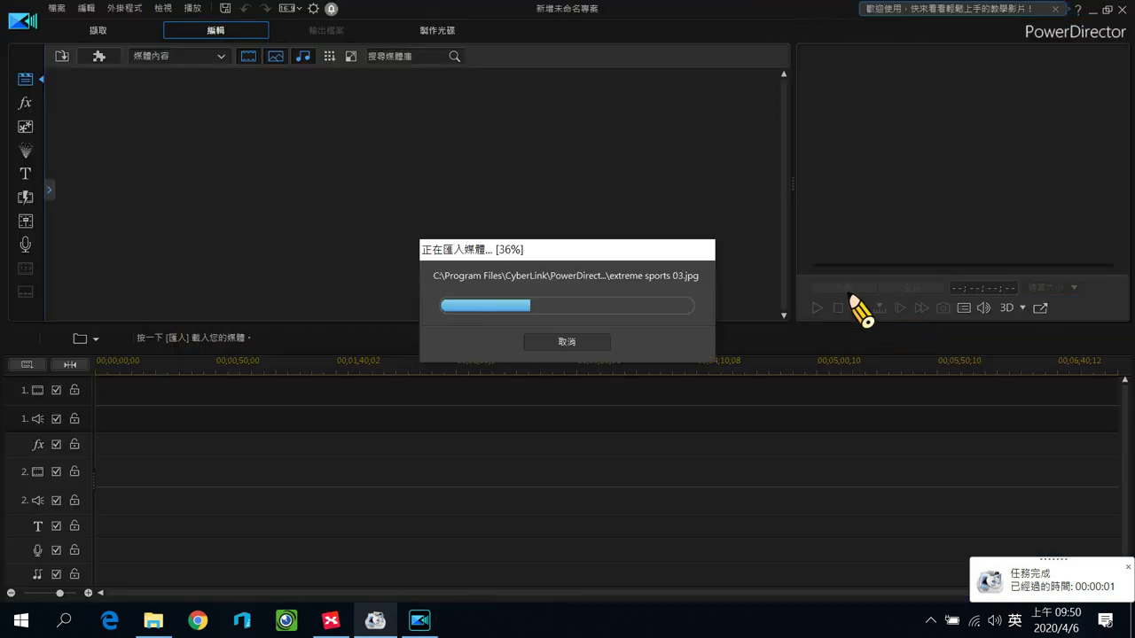
left_click_drag(734, 279, 115, 132)
key("Delete")
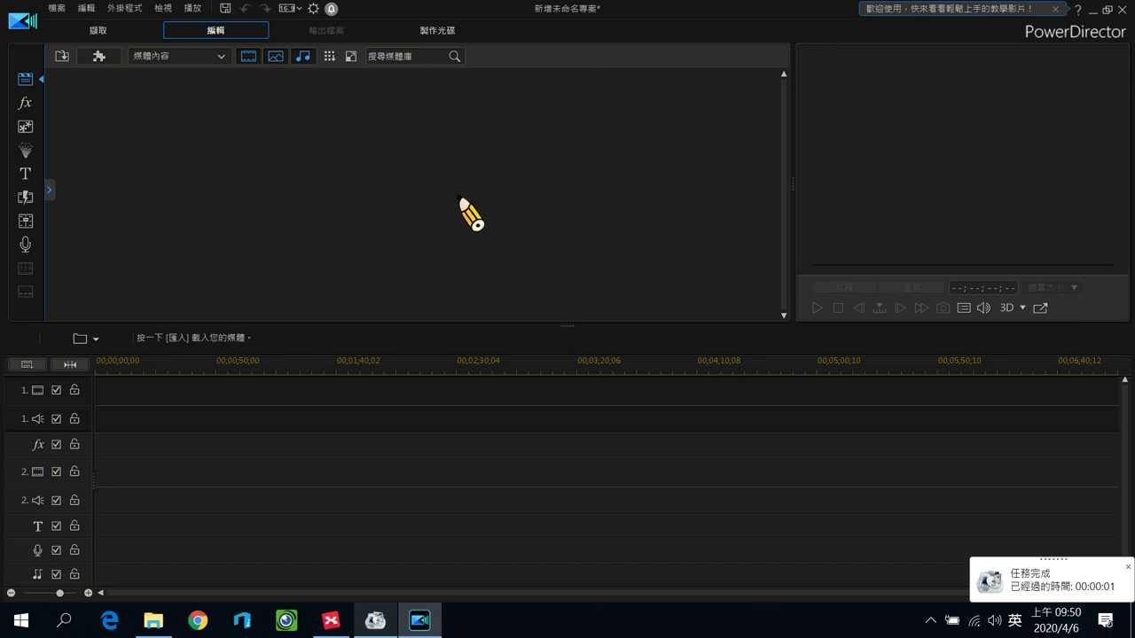
Step: Show the 快速專案範本 plug-in's template collection in the library and dismiss its introduction
left_click(98, 57)
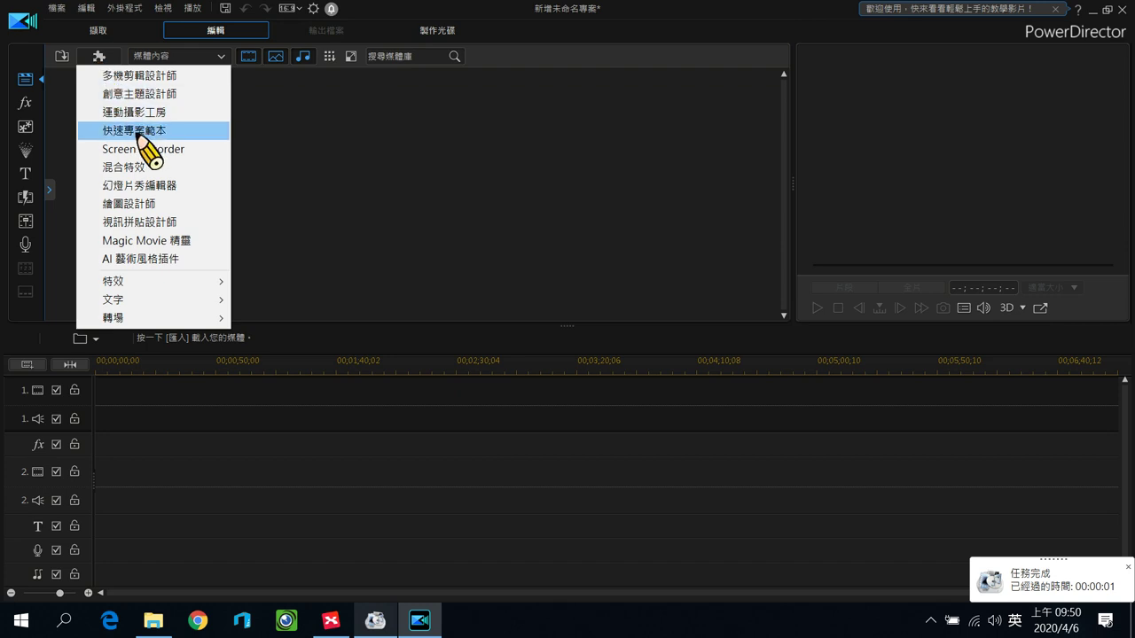
left_click(174, 131)
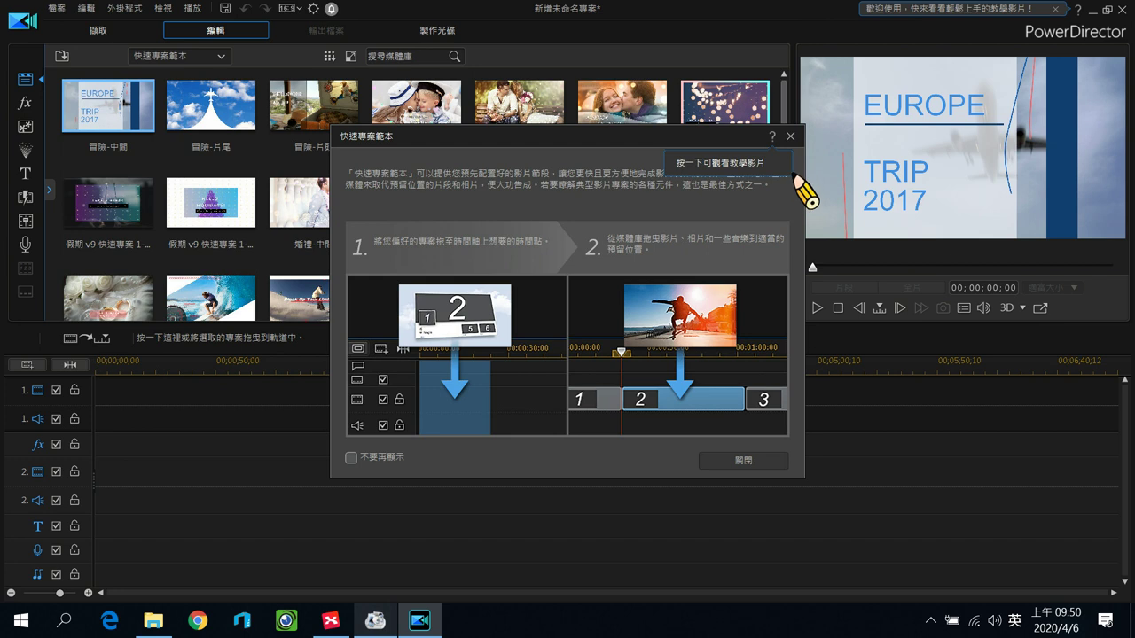
left_click(790, 137)
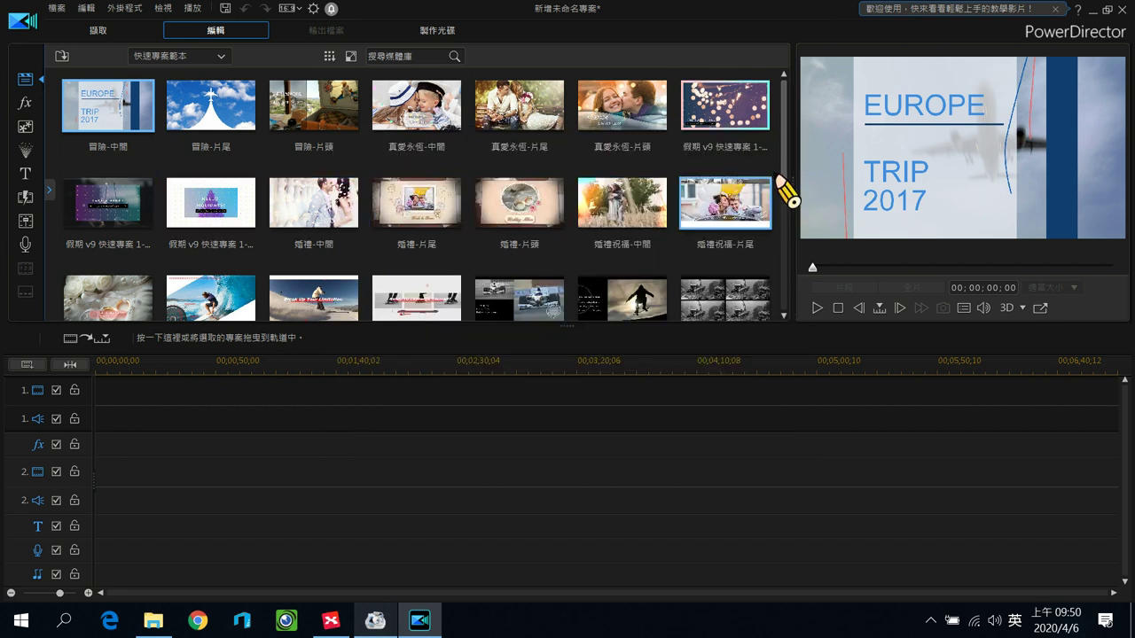
Step: Preview the 極限運動 2-中間 template and place it at the start of the timeline
left_click_drag(785, 155, 803, 202)
left_click(241, 206)
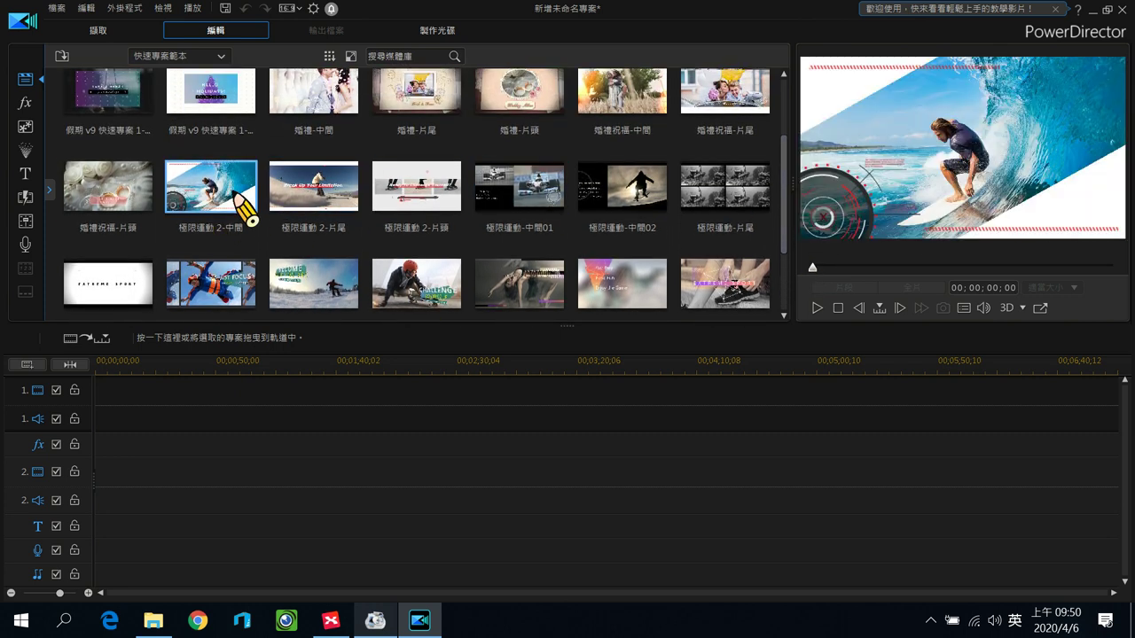
left_click(818, 308)
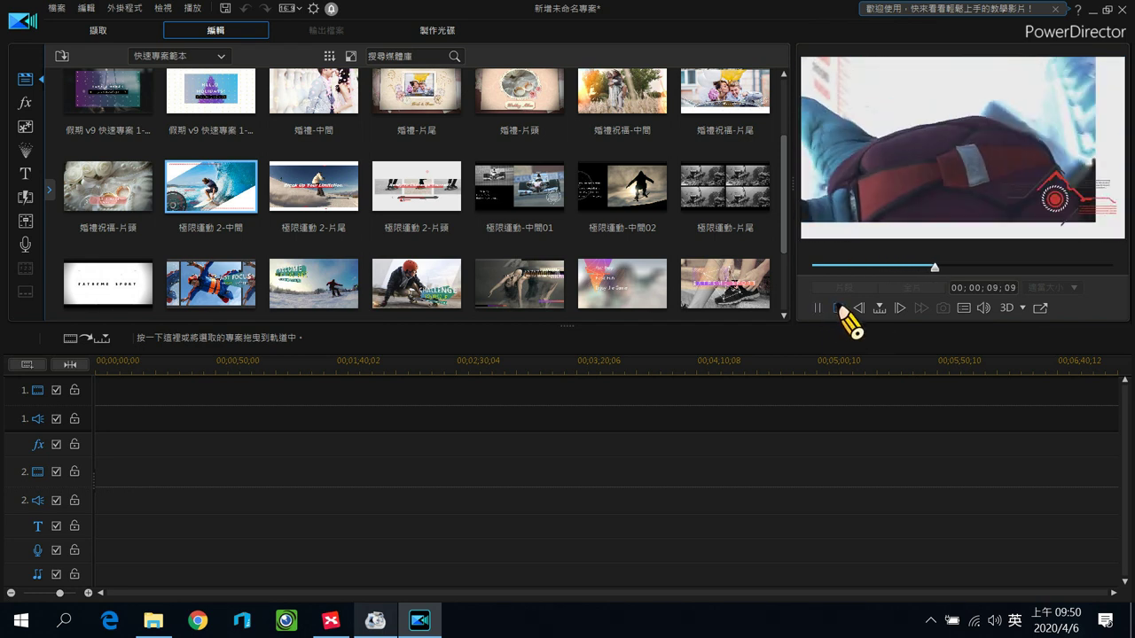
left_click(839, 308)
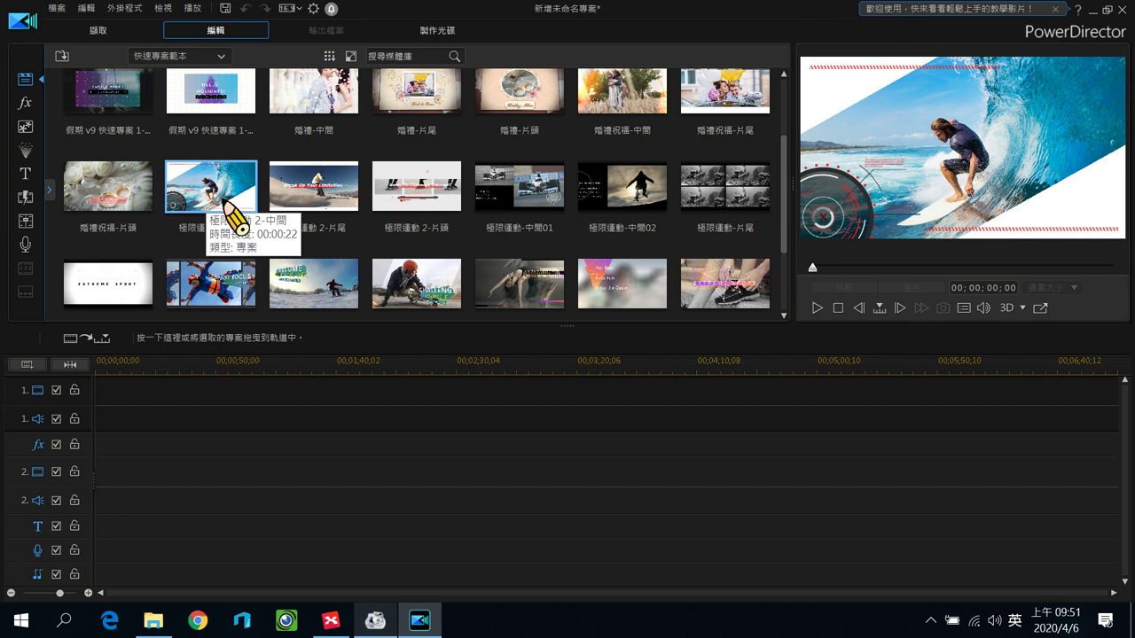
left_click_drag(222, 188, 131, 413)
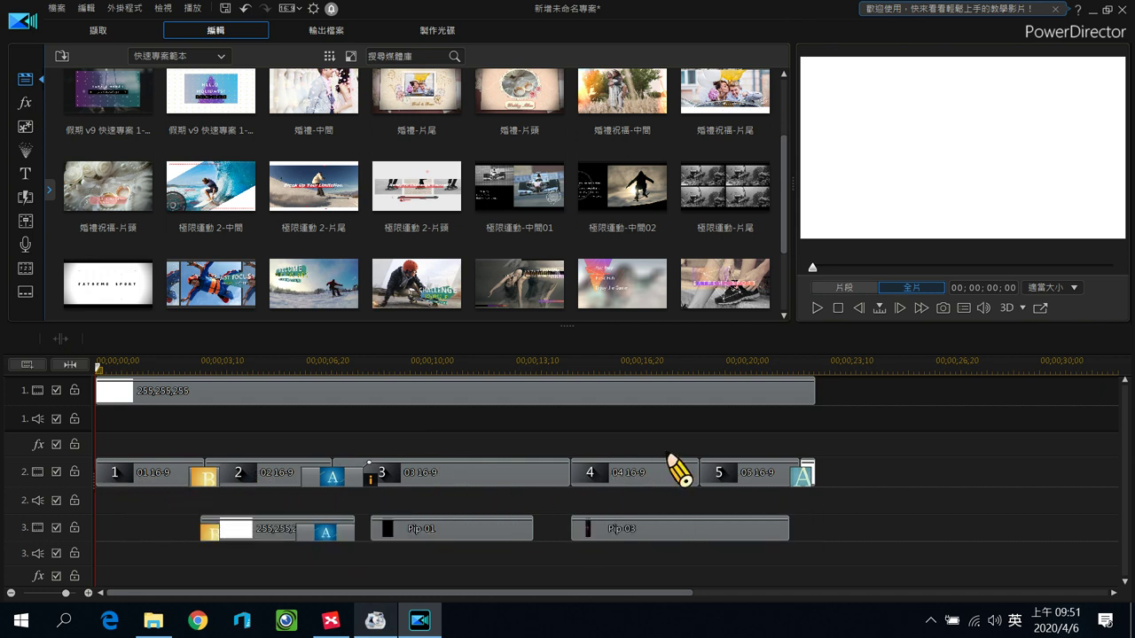
Step: Return the library to 媒體內容 and begin importing a media folder, browsing to 上課錄影 > 原始檔案 on Extreme SSD (E:)
left_click(177, 56)
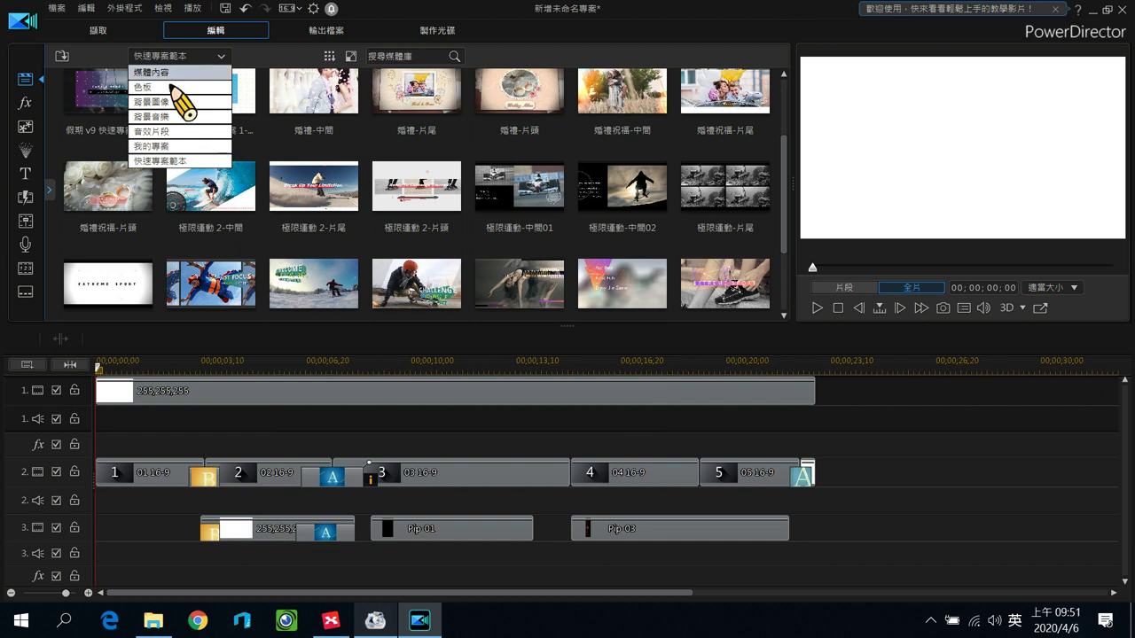
left_click(157, 72)
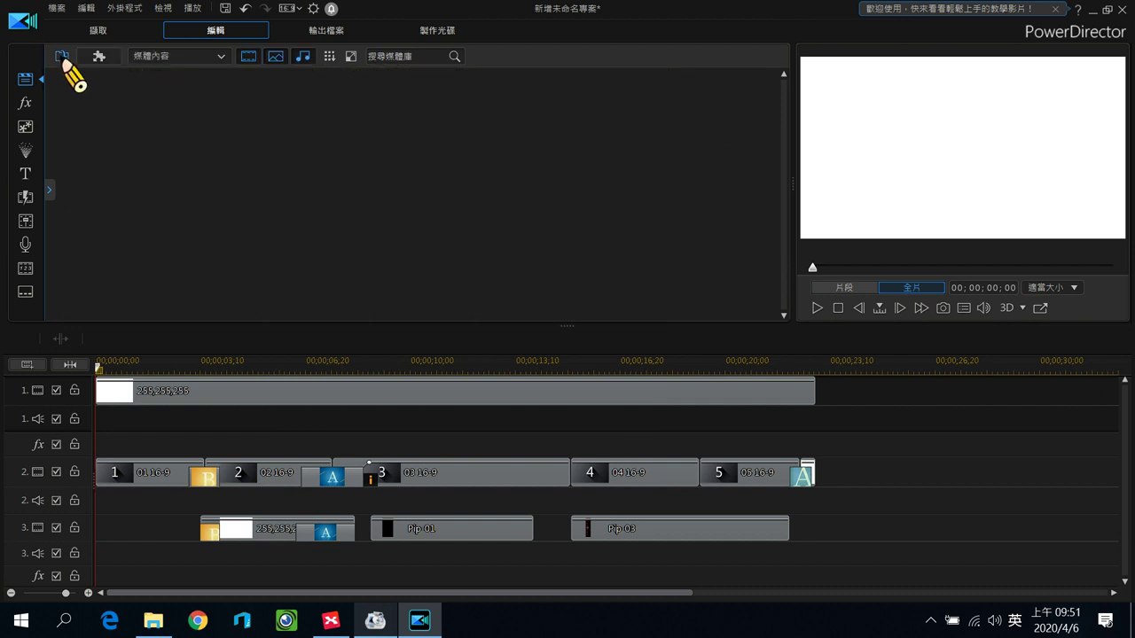
left_click(62, 57)
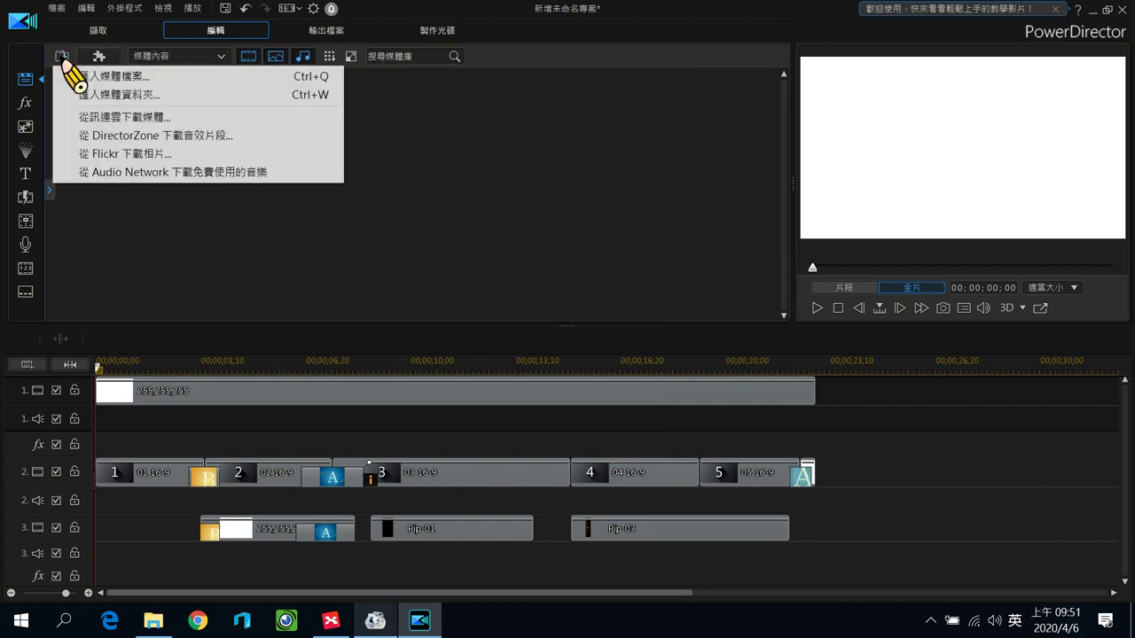
left_click(112, 94)
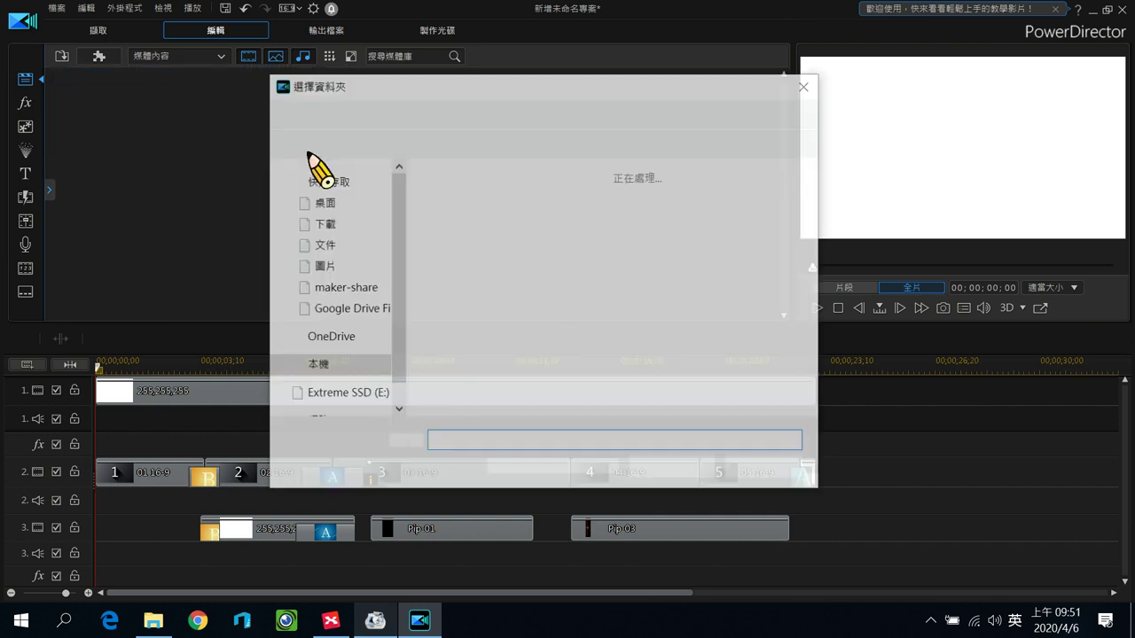
left_click(372, 365)
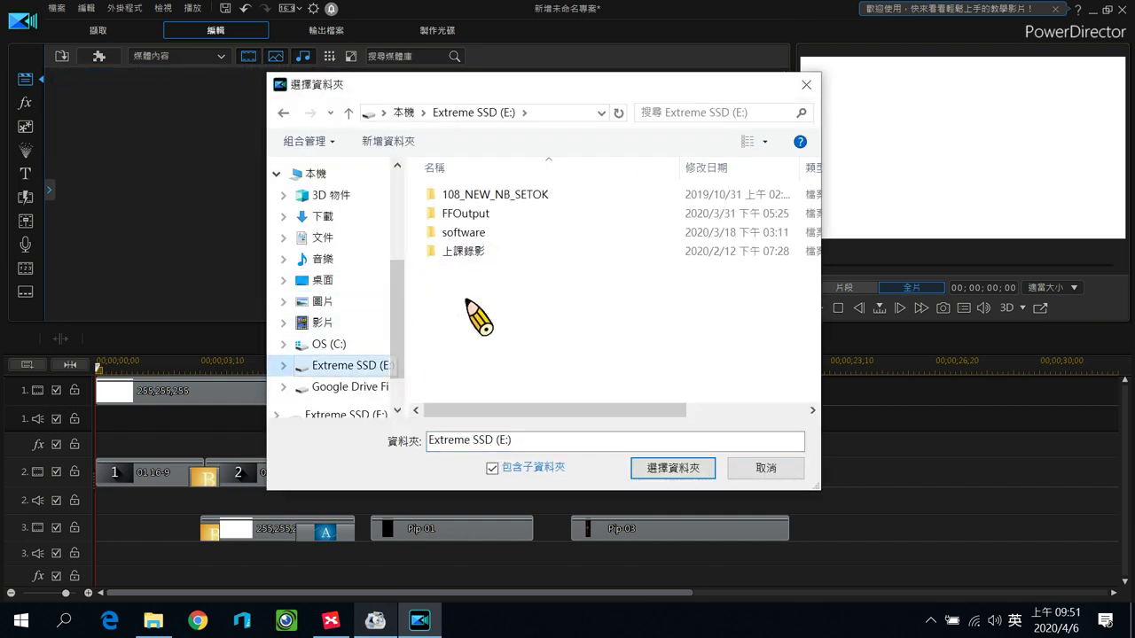
double_click(480, 256)
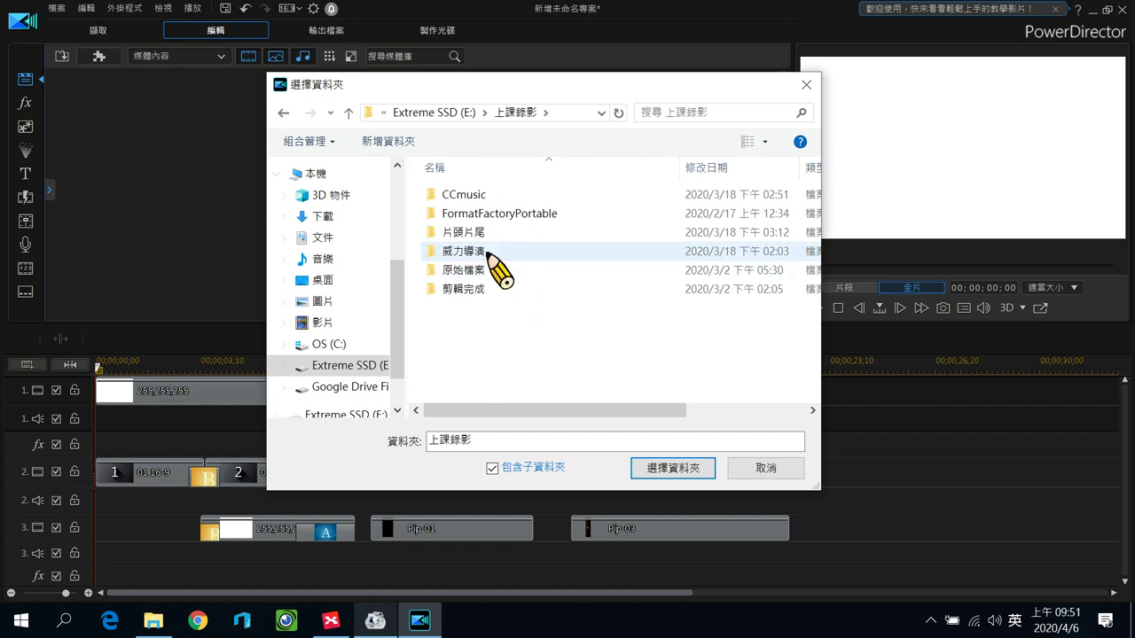
double_click(479, 268)
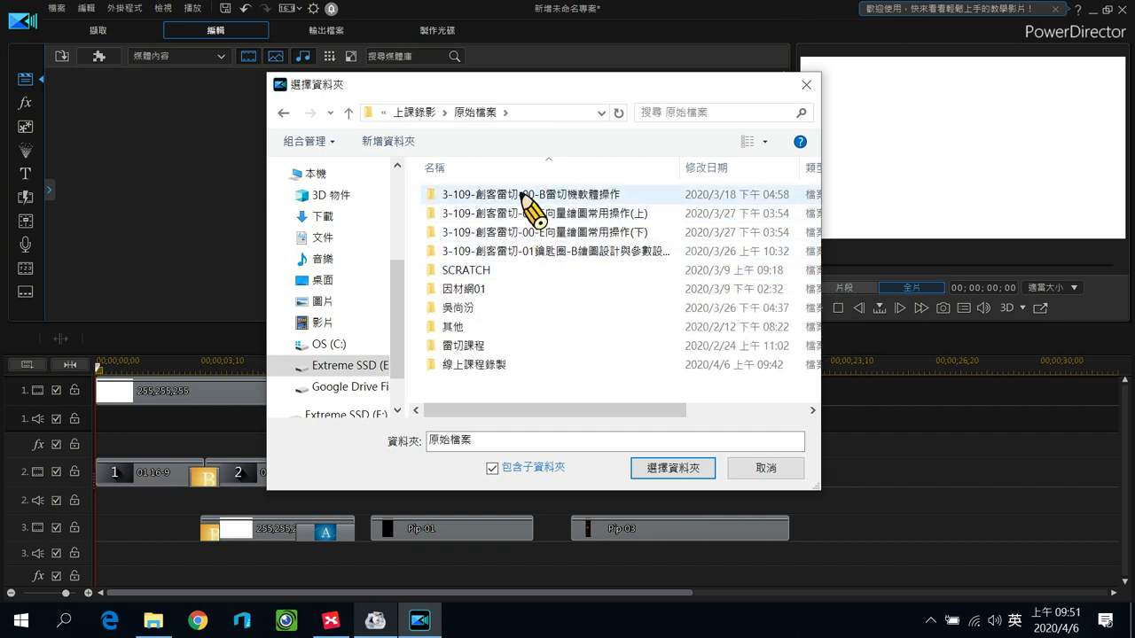
Step: Check the 3-109-創客雷切-00-B雷切機軟體操作 and 3-109-創客雷切-00-E向量繪圖常用操作(上) folders, returning to 原始檔案
double_click(491, 193)
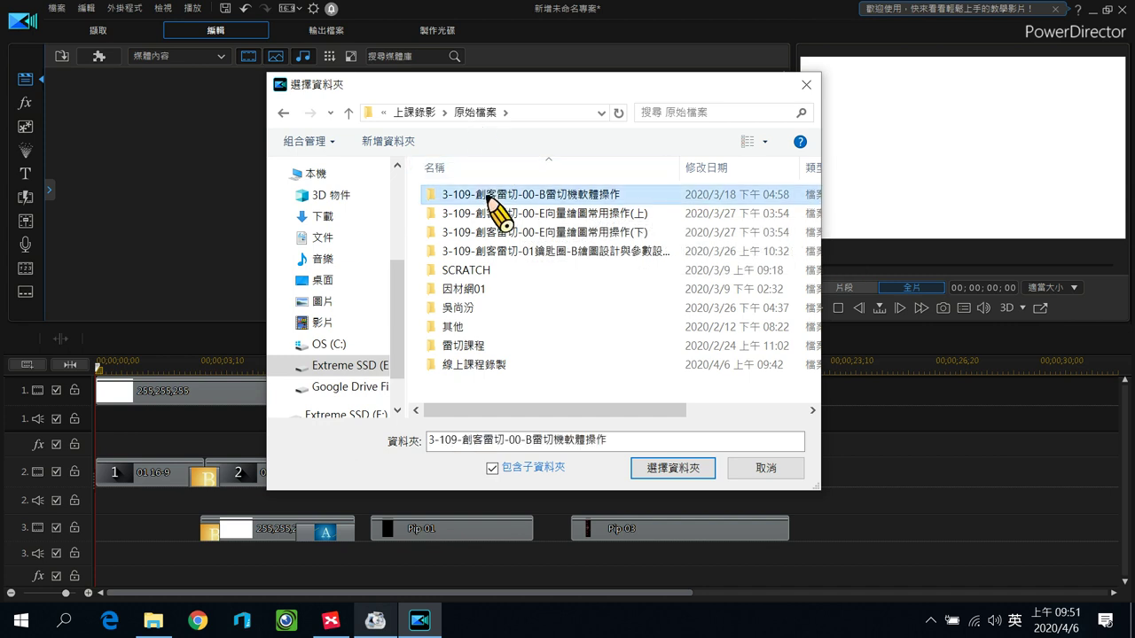
left_click(409, 113)
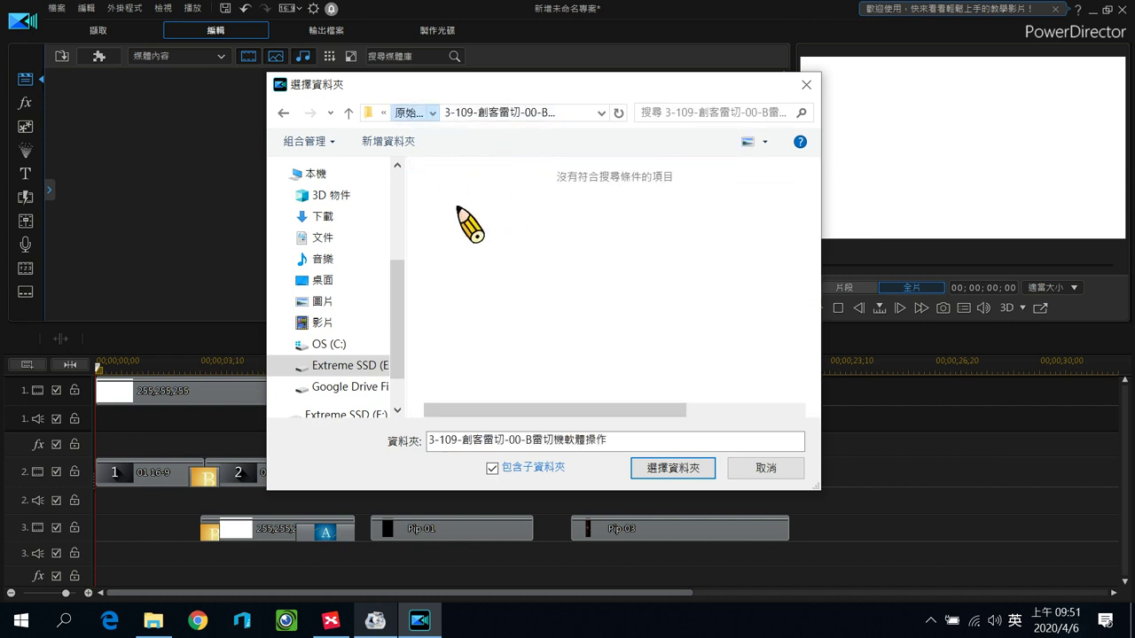
double_click(513, 214)
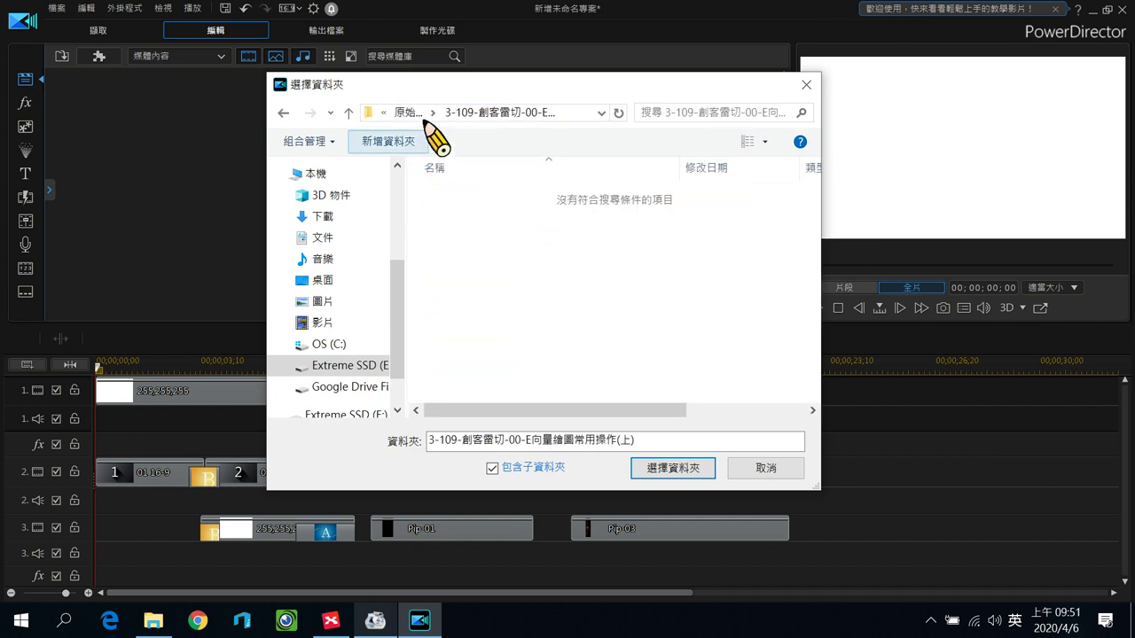
left_click(417, 112)
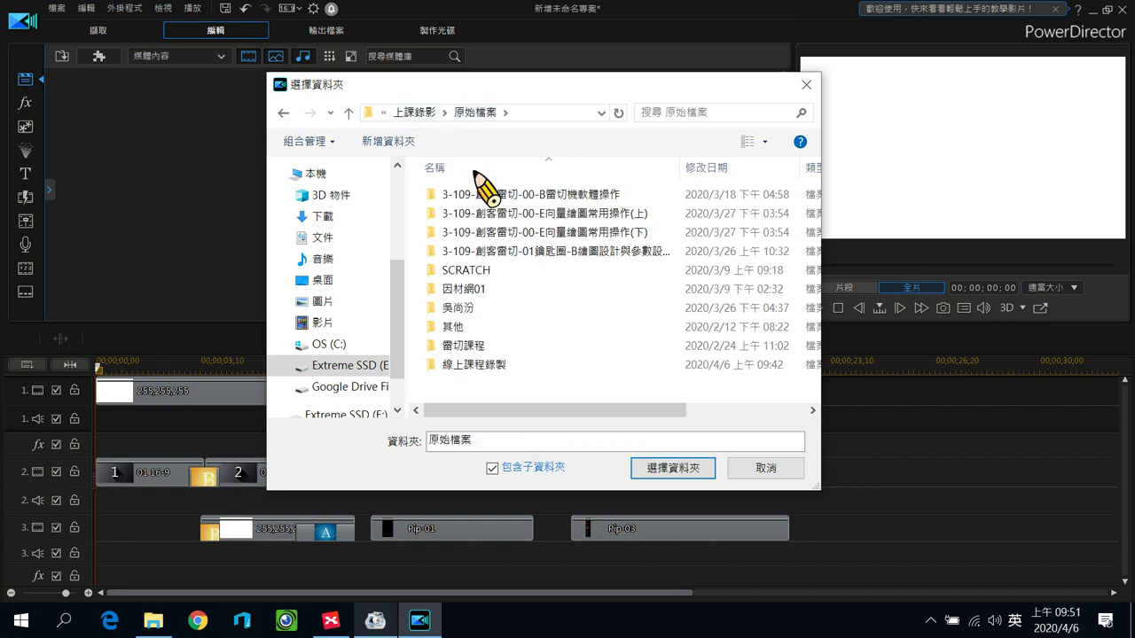
Step: Import the 3-109-創客雷切-01鑰匙圈-B繪圖設計與參數設… folder with its subfolders into the media library
left_click(527, 233)
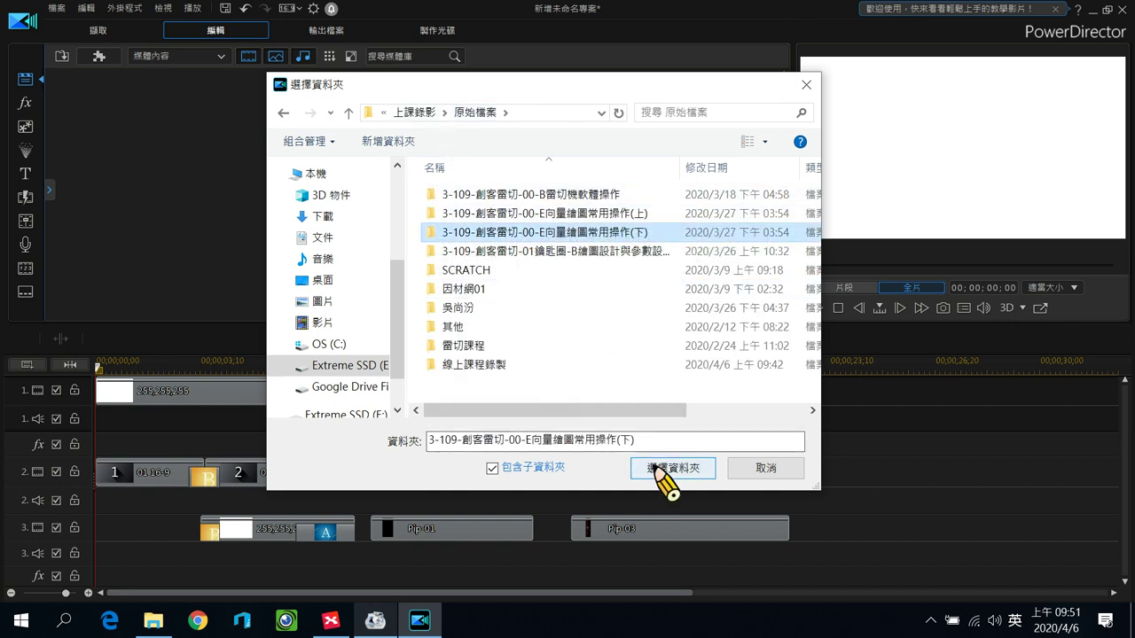
left_click(621, 252)
left_click(672, 468)
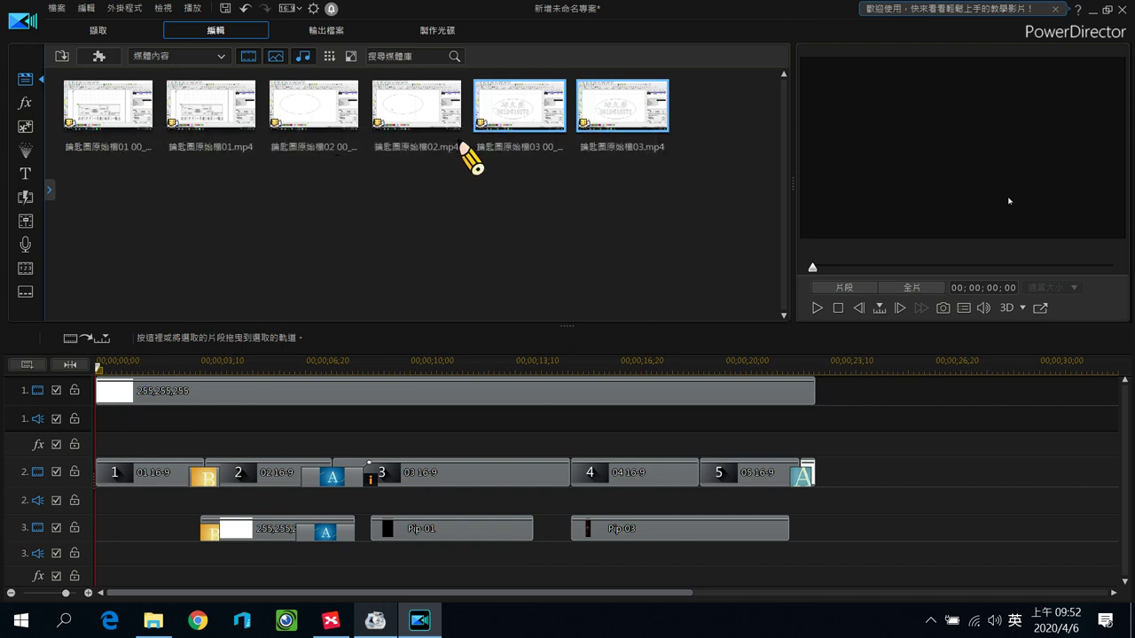
Step: Fill template placeholders 1 to 5 with the trimmed 鑰匙圈原始檔01, 02 and 03 clips, 鑰匙圈原始檔01.mp4 and 鑰匙圈原始檔03.mp4
left_click(130, 134)
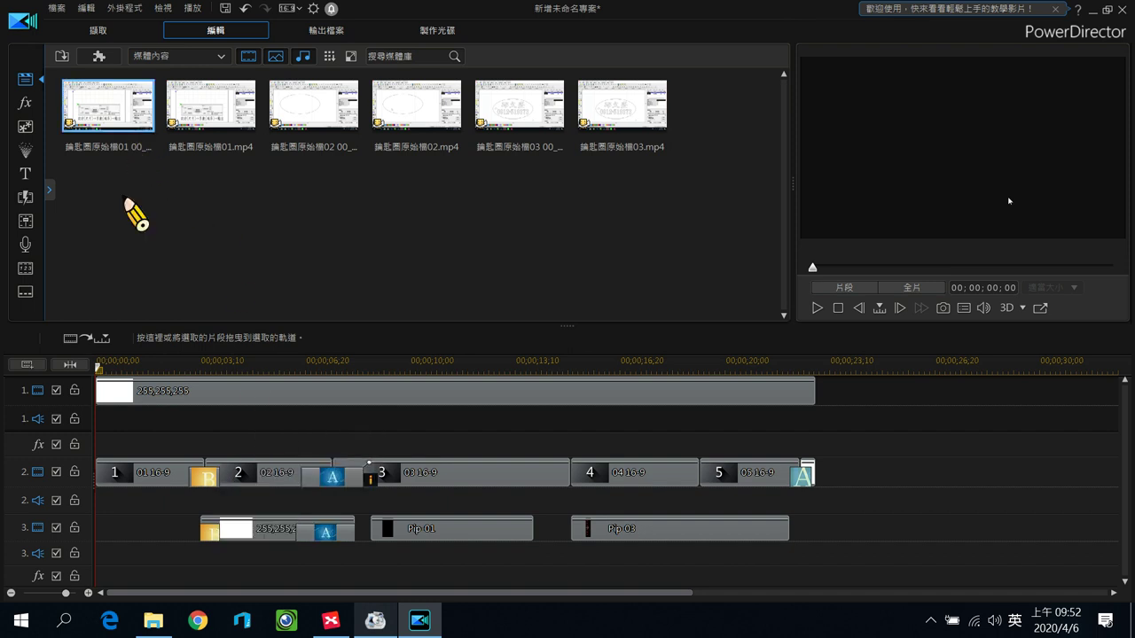
left_click(131, 480)
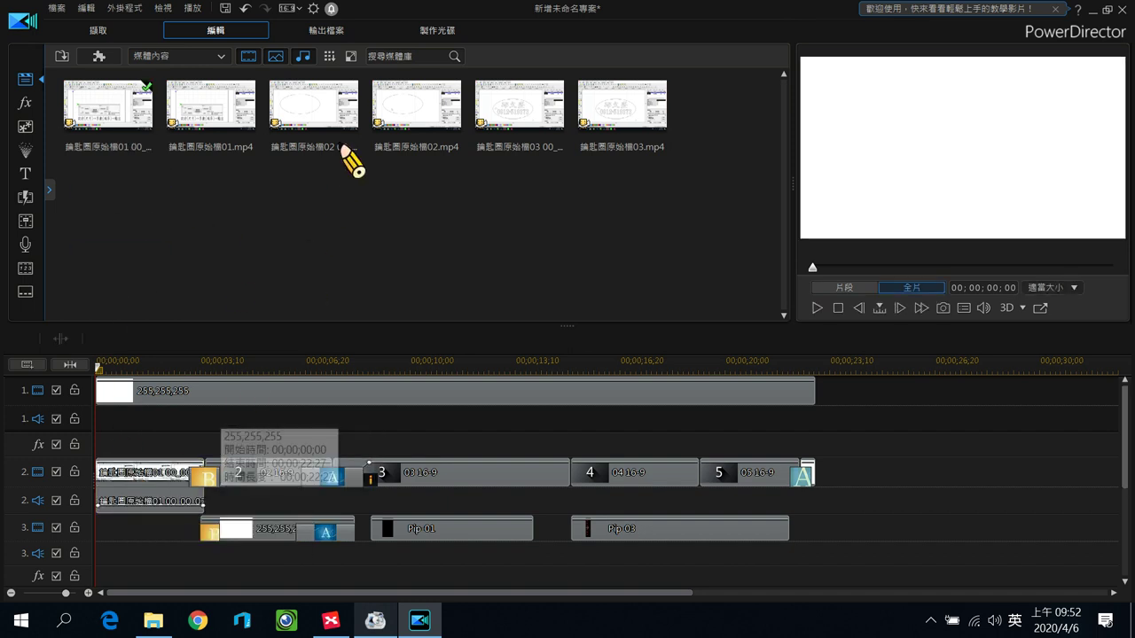
left_click_drag(321, 124, 224, 477)
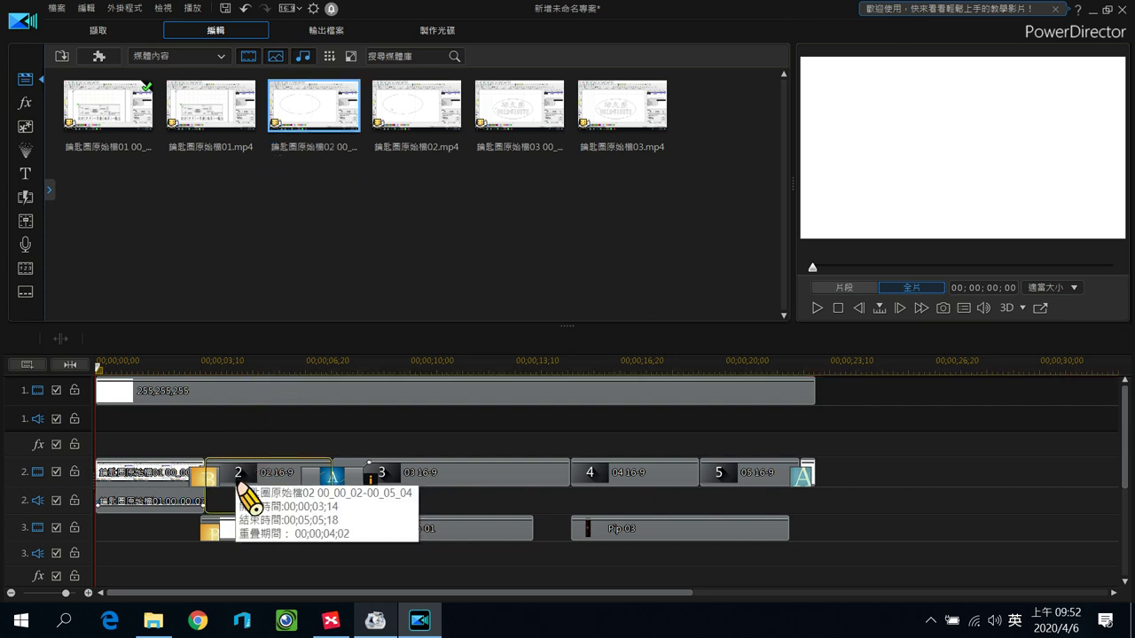
left_click_drag(535, 99, 436, 482)
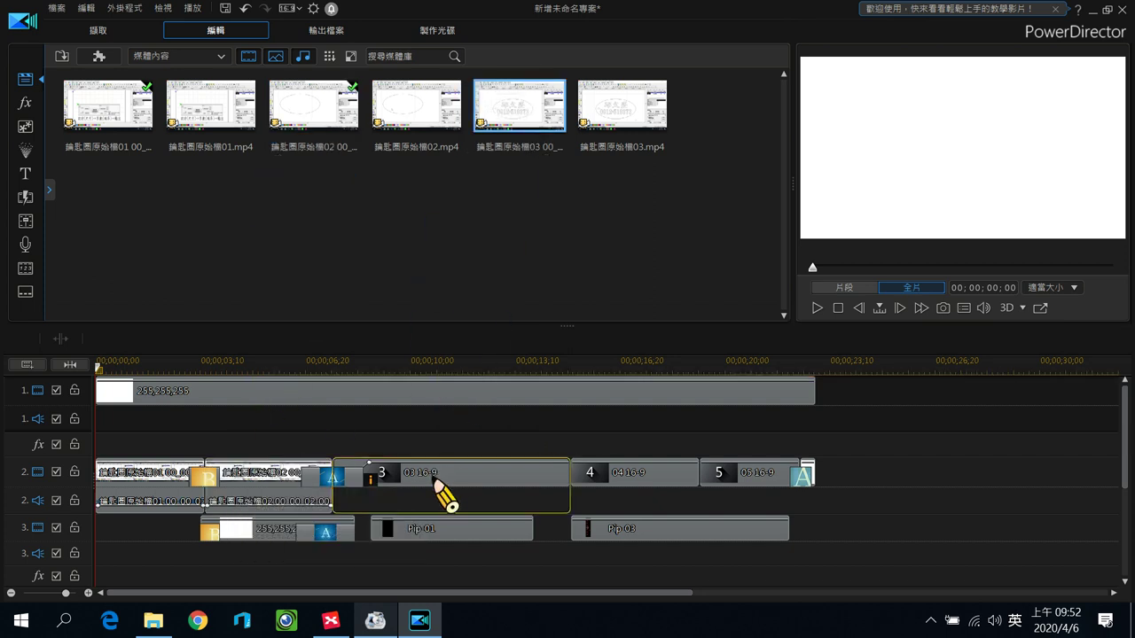
left_click_drag(239, 145, 613, 483)
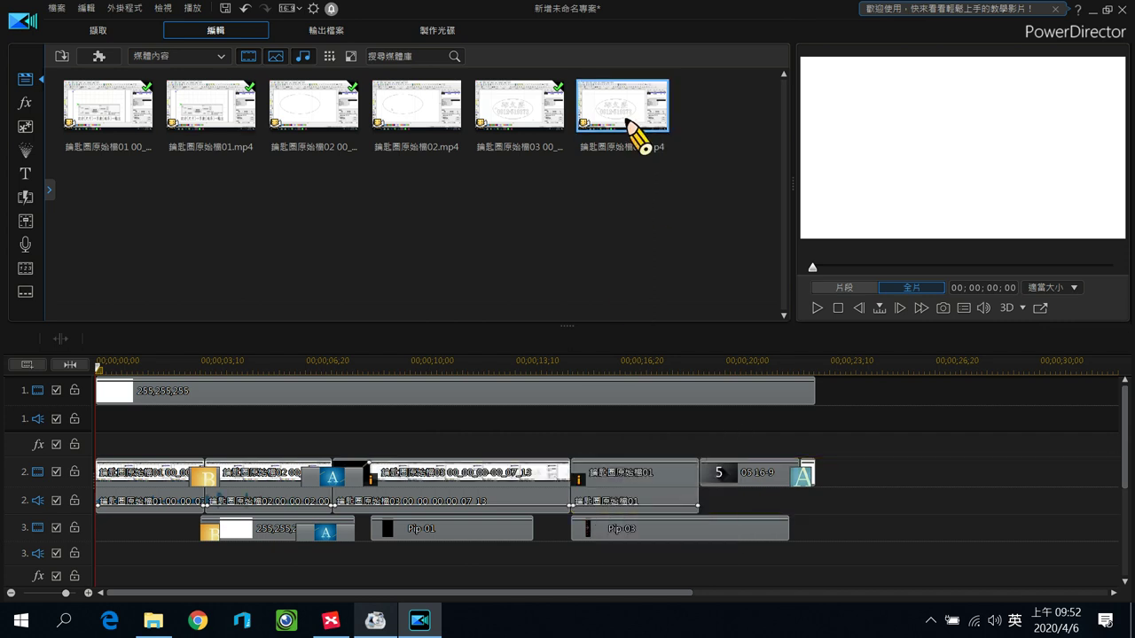
left_click_drag(633, 132, 735, 474)
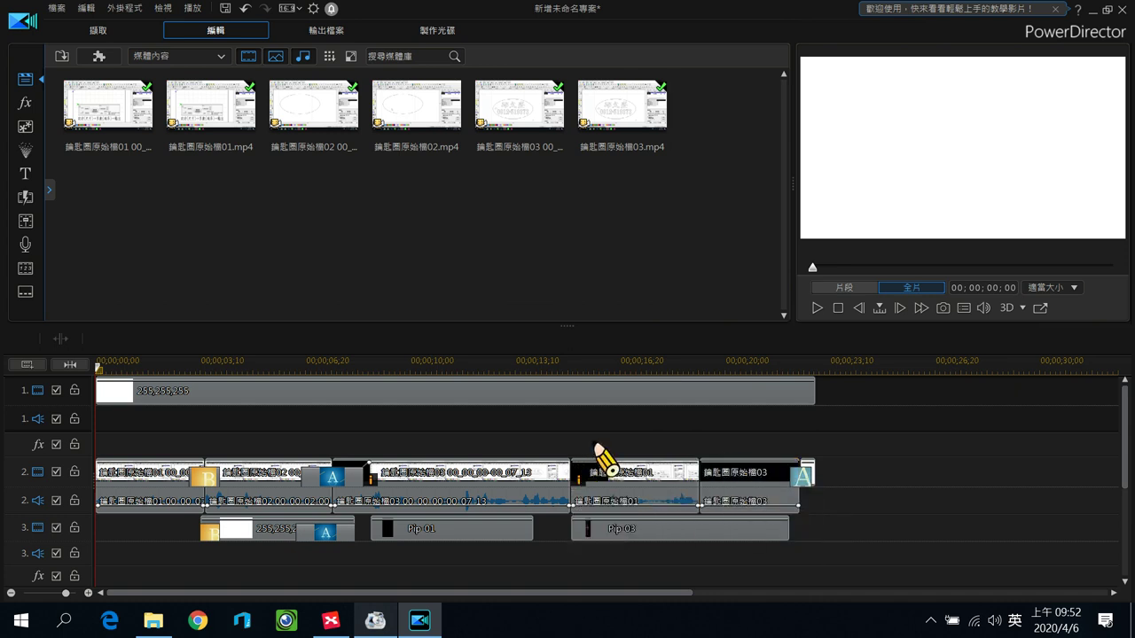
Step: Inspect the white color boards on tracks 1 and 3, and open the third placeholder's 鑰匙圈原始檔03 clip in 子母畫面設計師
left_click(151, 392)
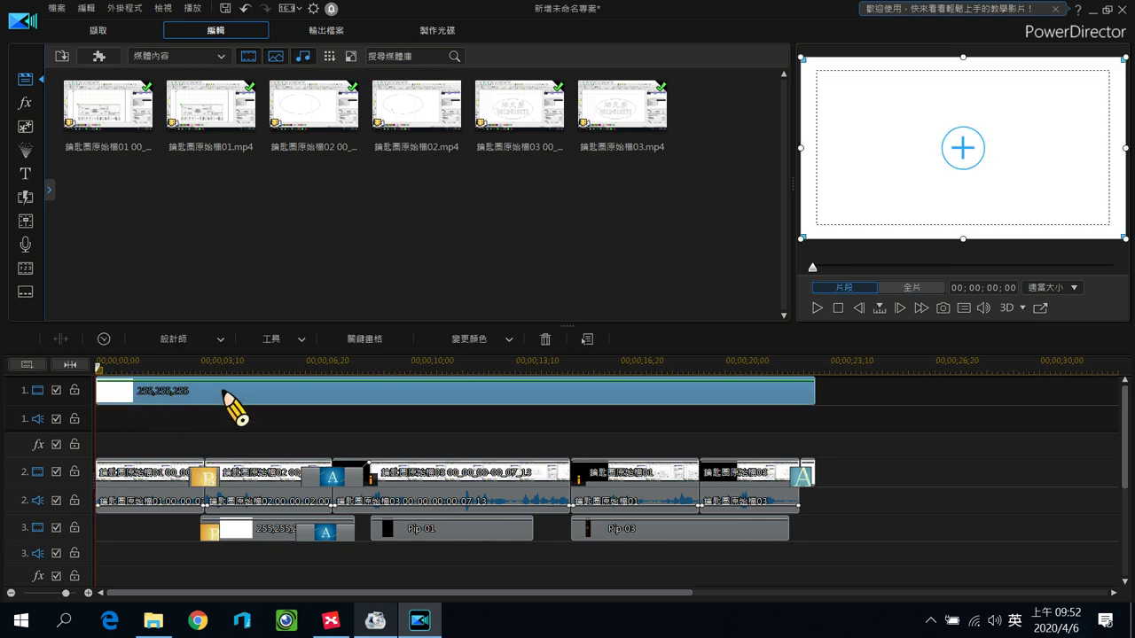
left_click(278, 536)
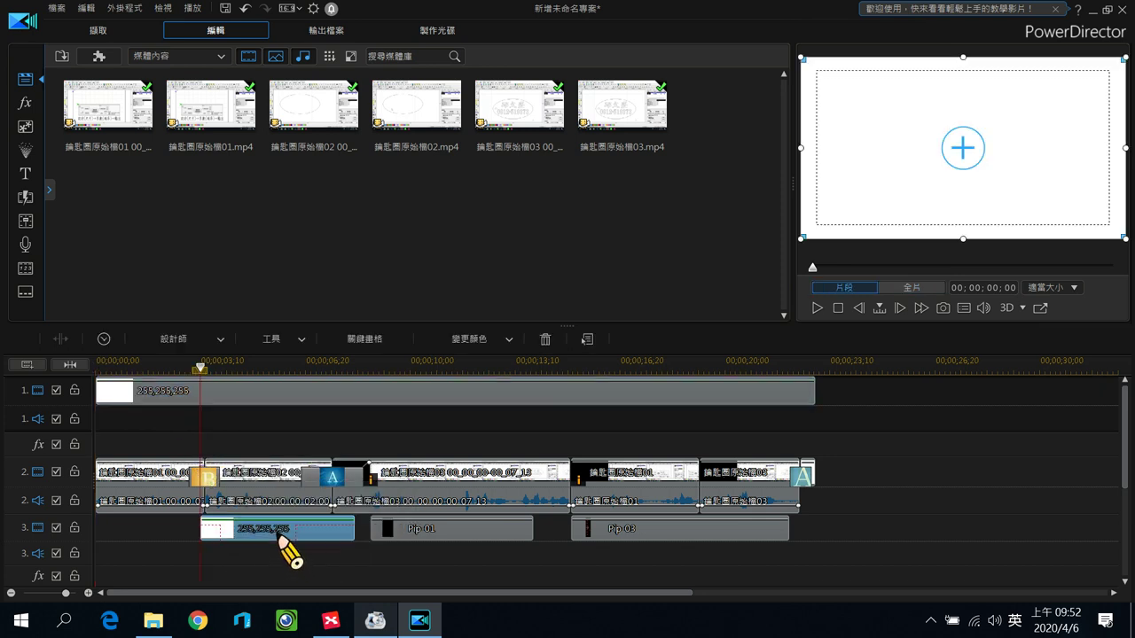
left_click(350, 482)
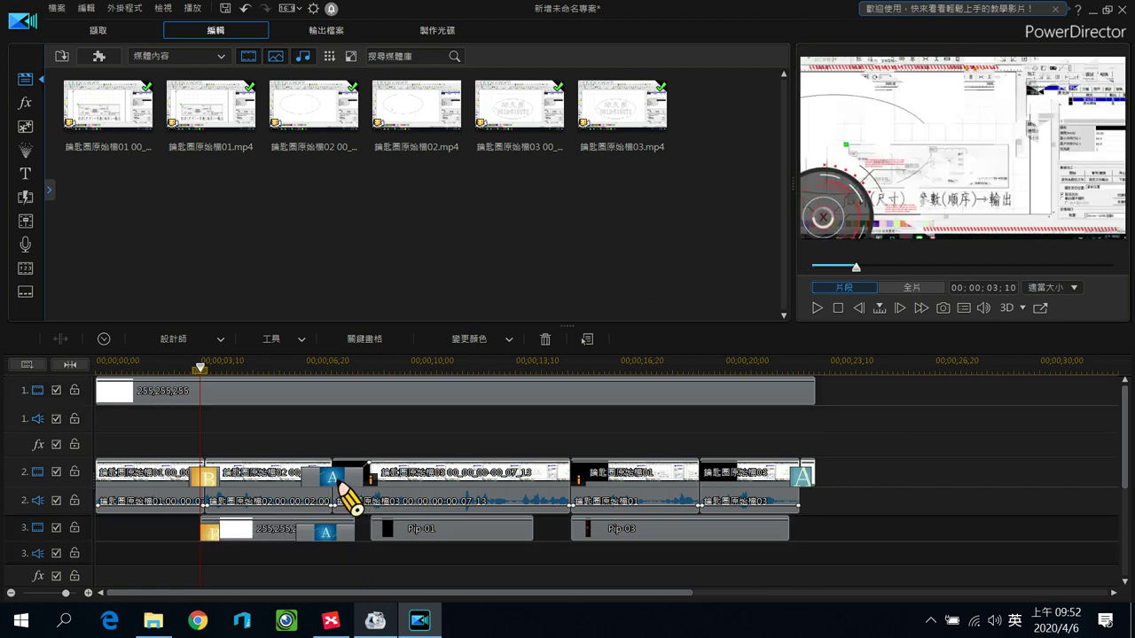
left_click(340, 482)
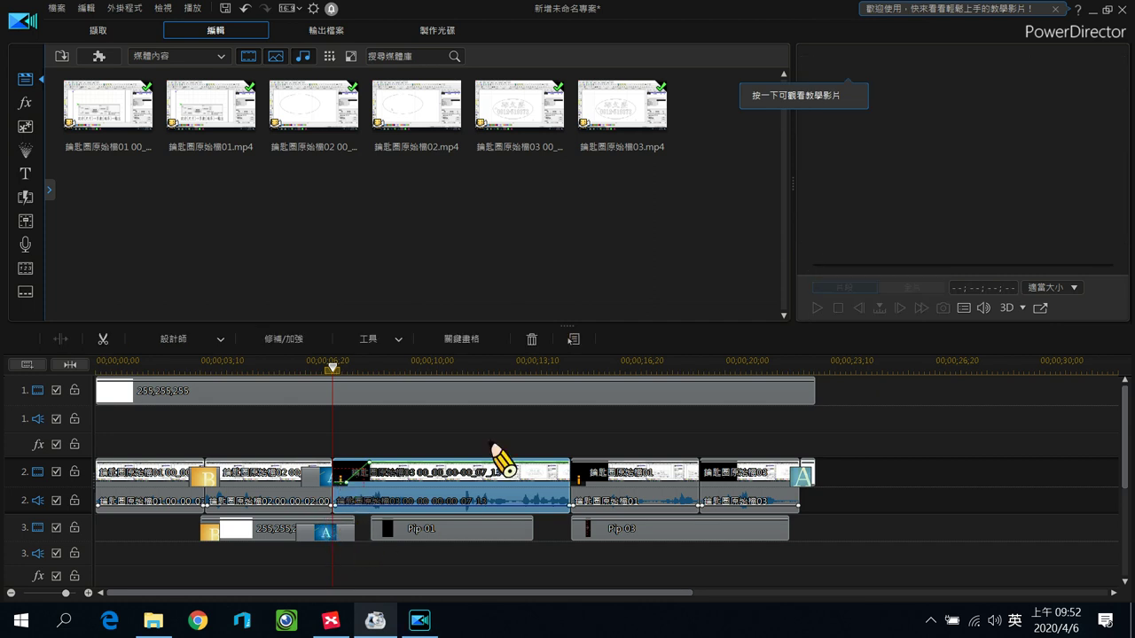
double_click(472, 463)
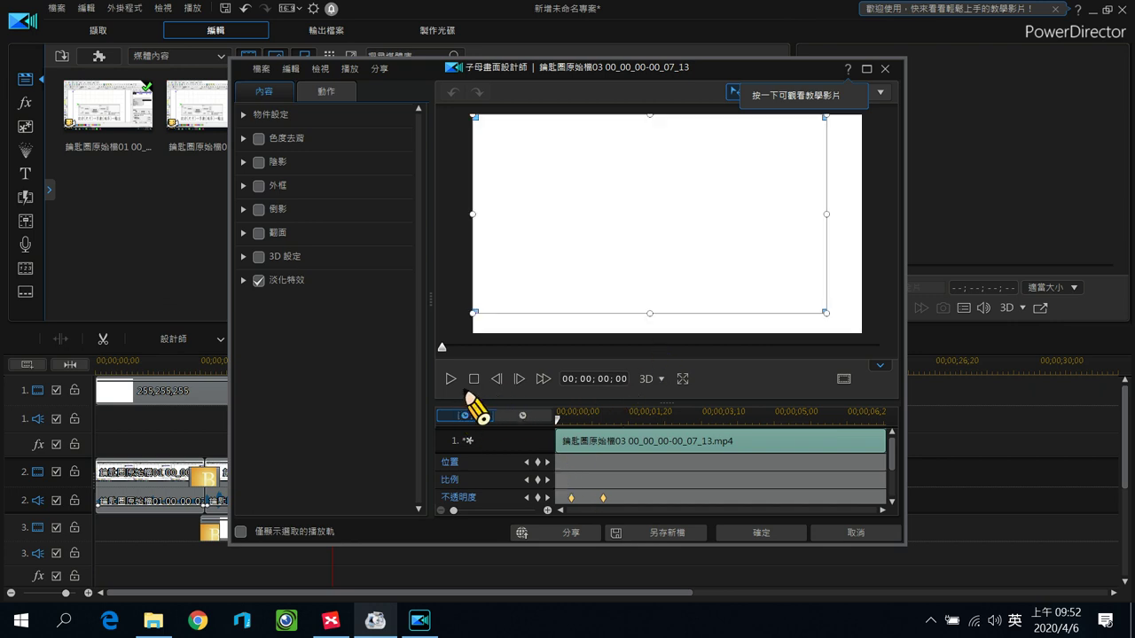
Step: Preview the third placeholder's clip in 子母畫面設計師, cancel out, and check Pip-01 and the white color board on track 3
left_click_drag(461, 350, 645, 347)
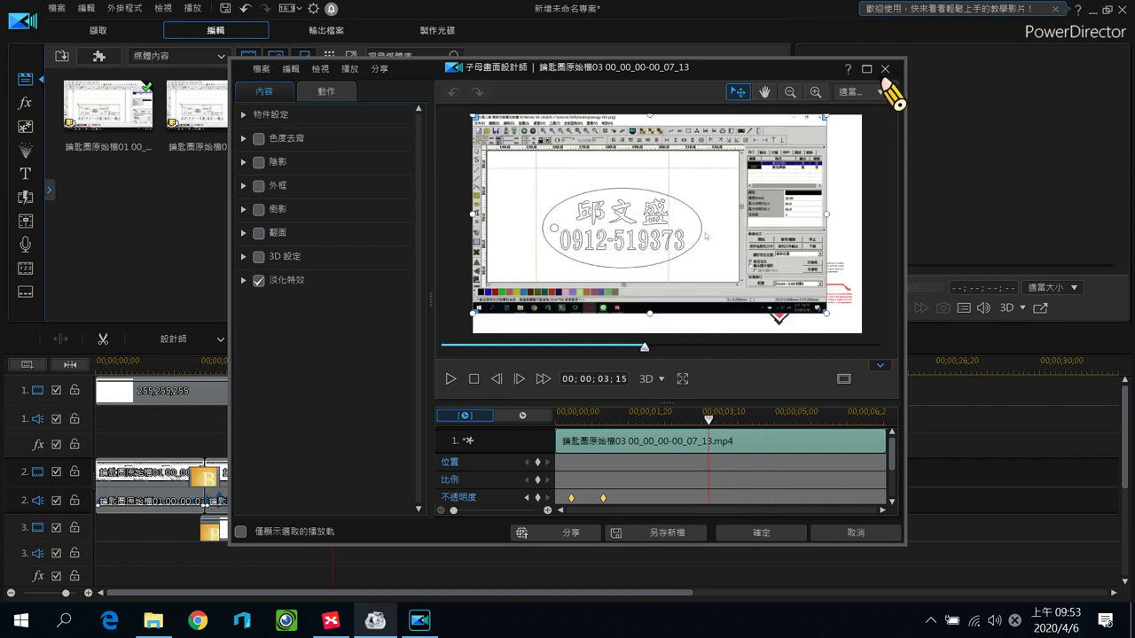
left_click(856, 533)
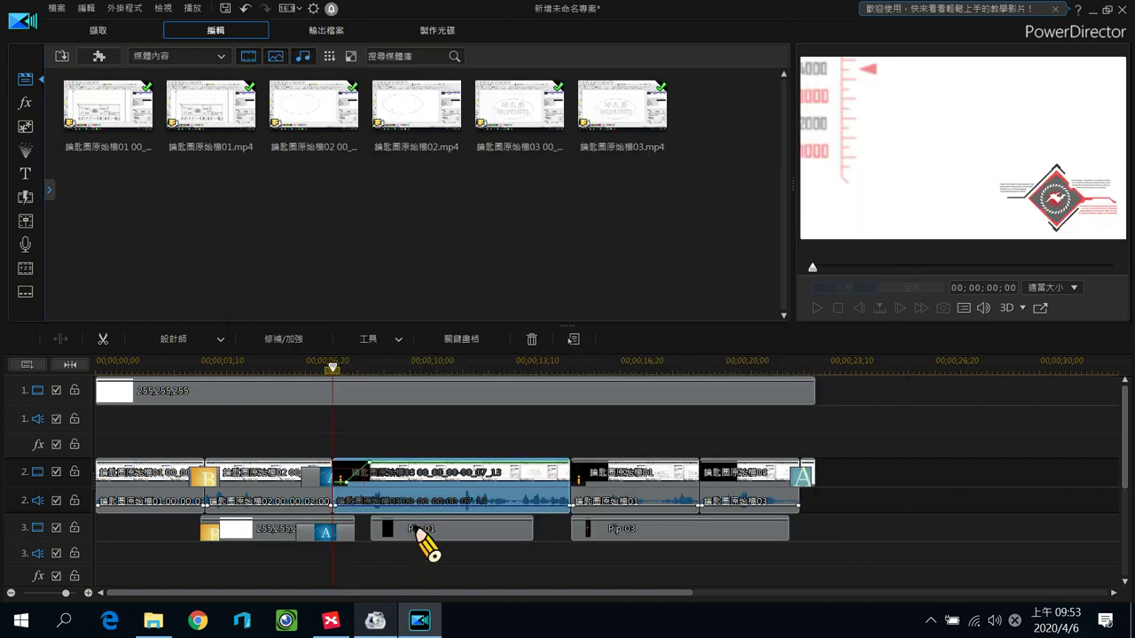
left_click(424, 535)
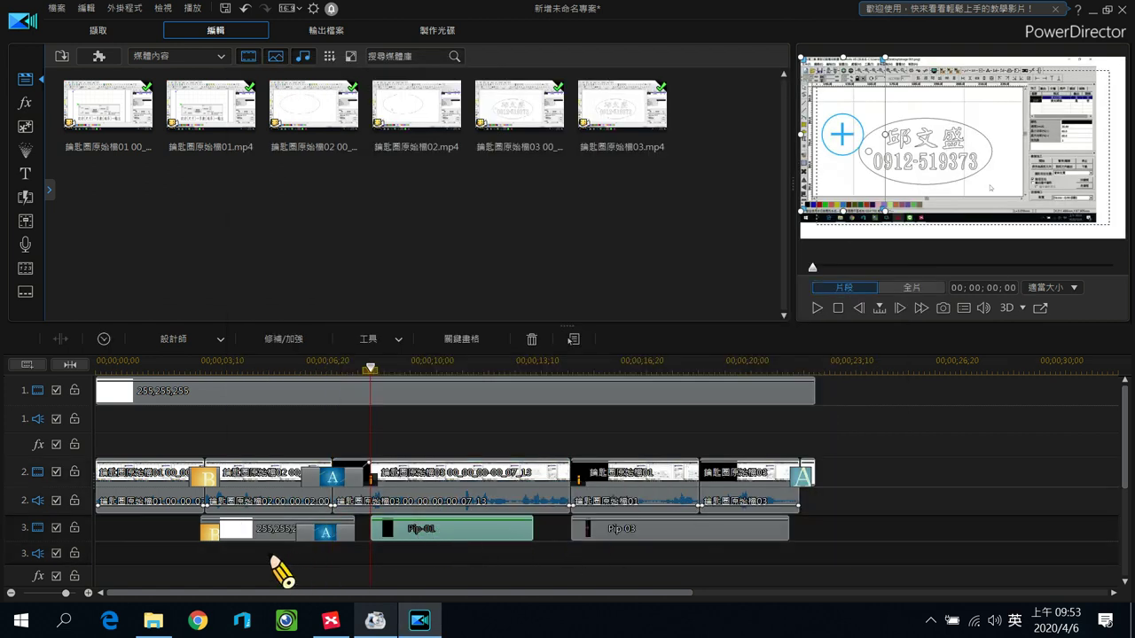
left_click(255, 535)
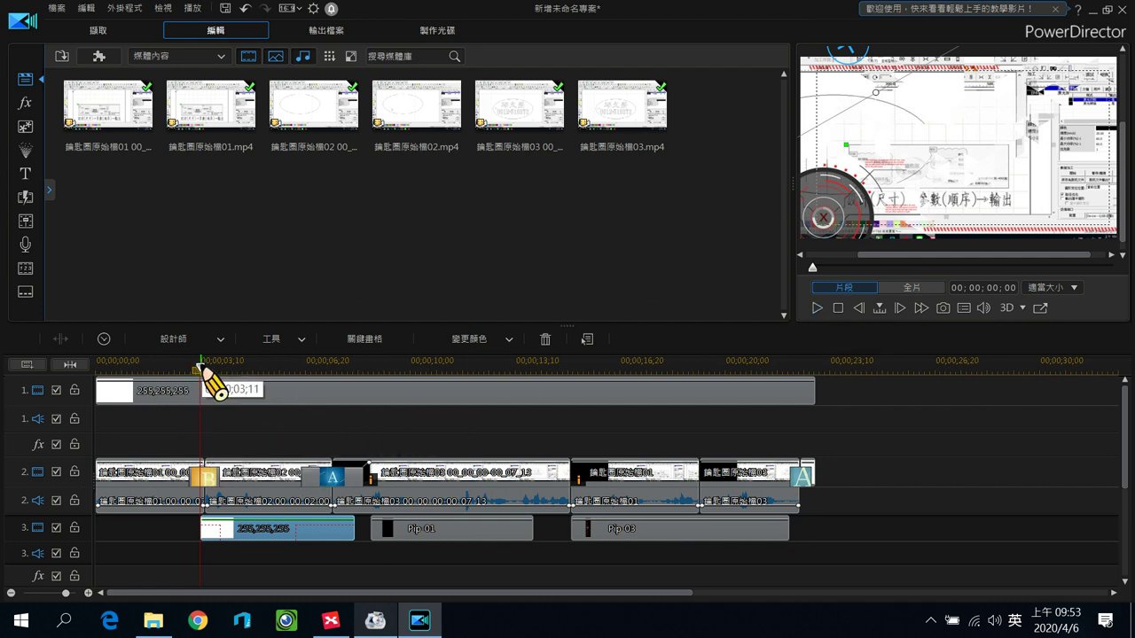
Step: Play the filled template from the beginning in the preview, then stop playback
left_click(135, 416)
left_click(837, 309)
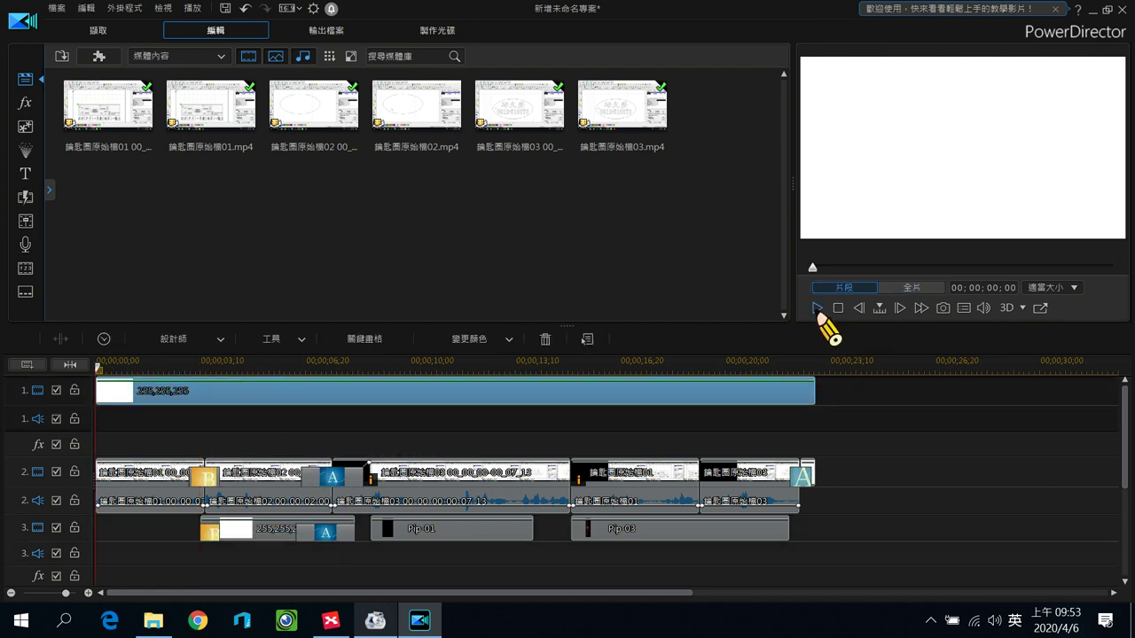
key("space")
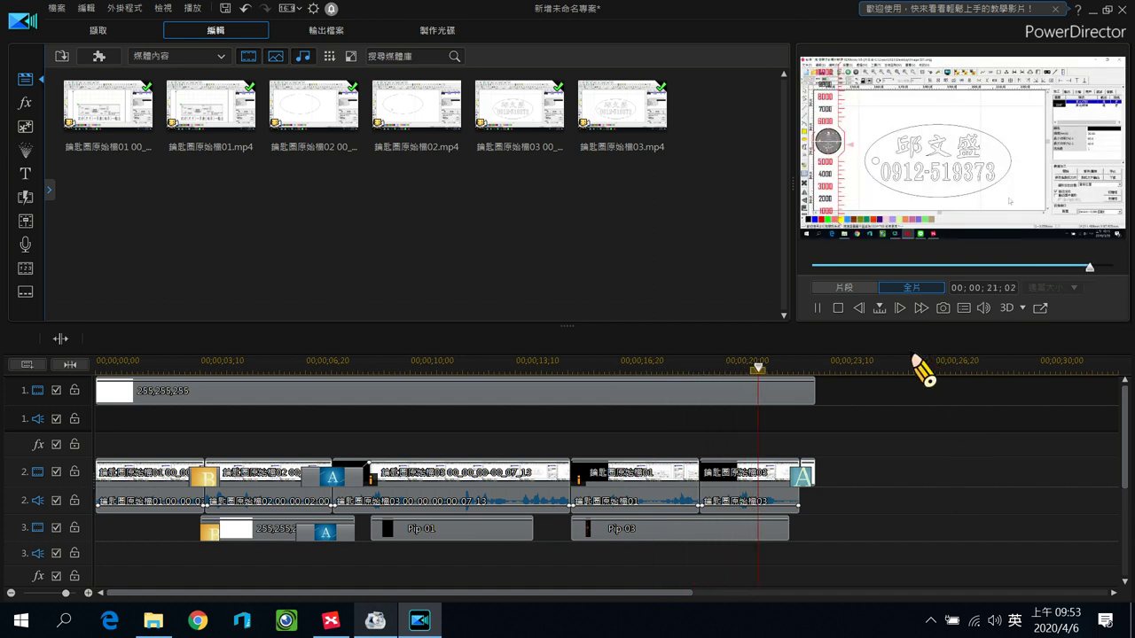
left_click(837, 307)
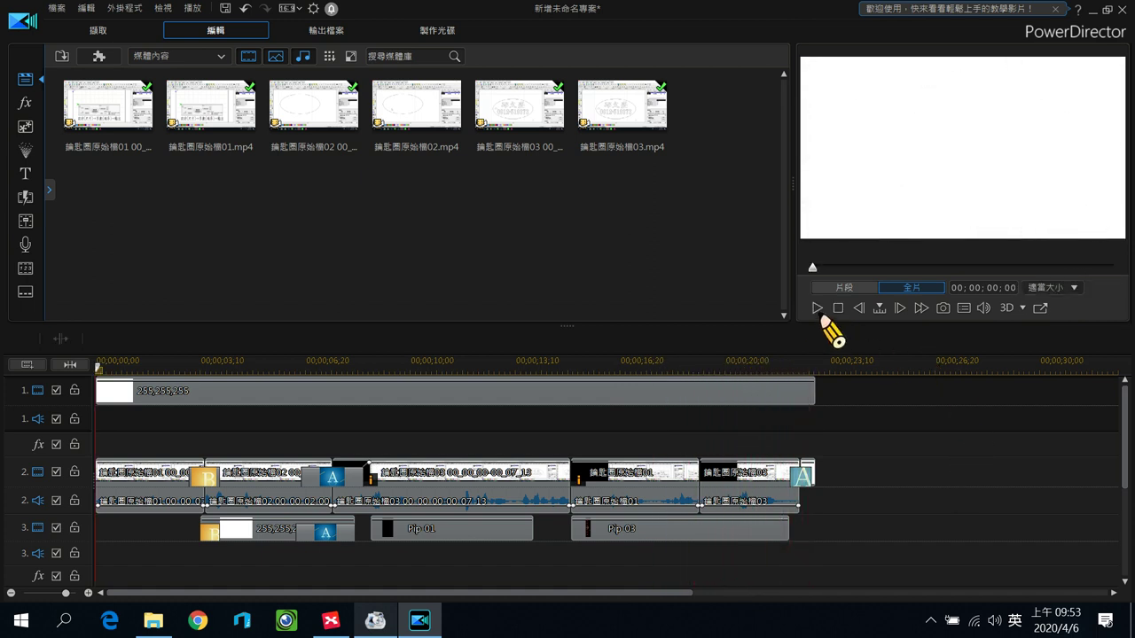
left_click(817, 308)
left_click(837, 308)
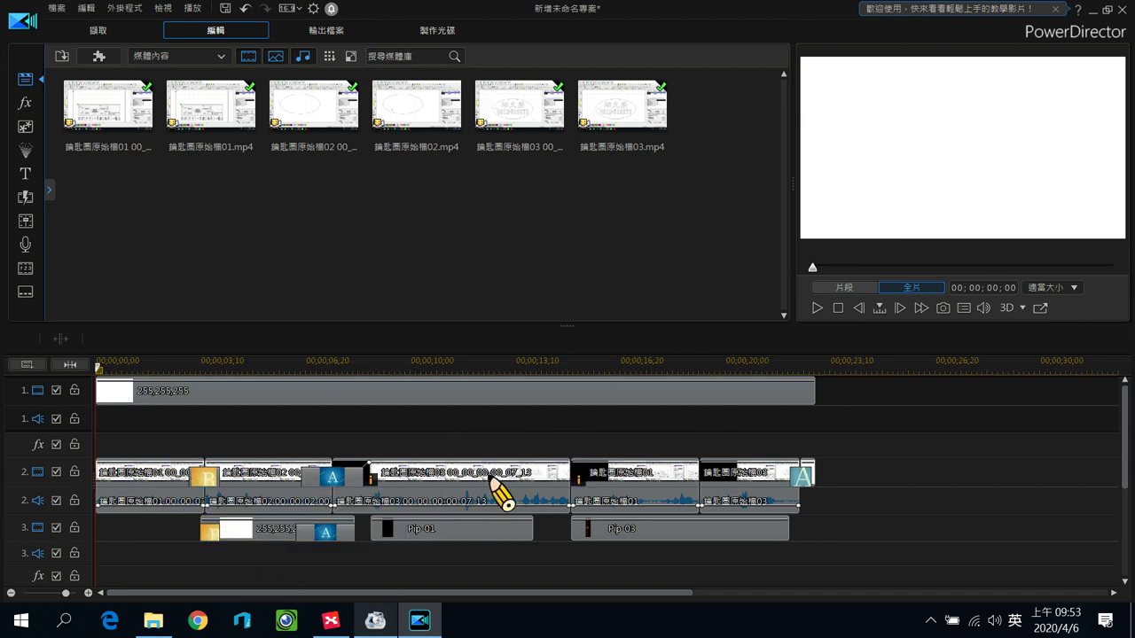
Step: Mute the audio of the first three clips on track 2, 鑰匙圈原始檔01, 02 and 03, with 片段靜音
right_click(152, 502)
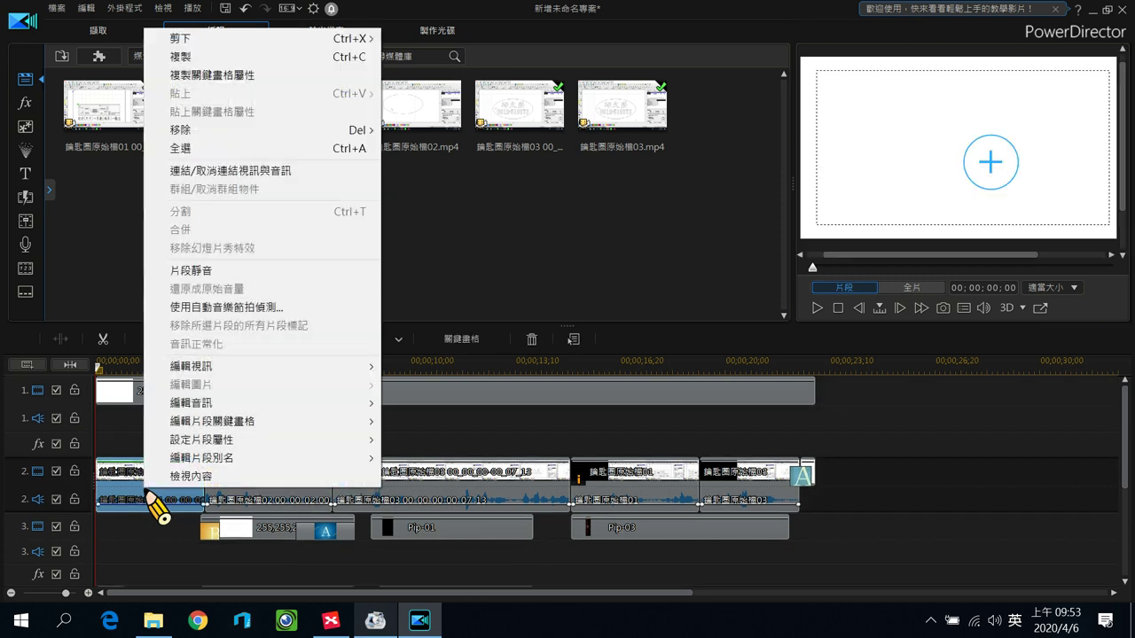
left_click(229, 272)
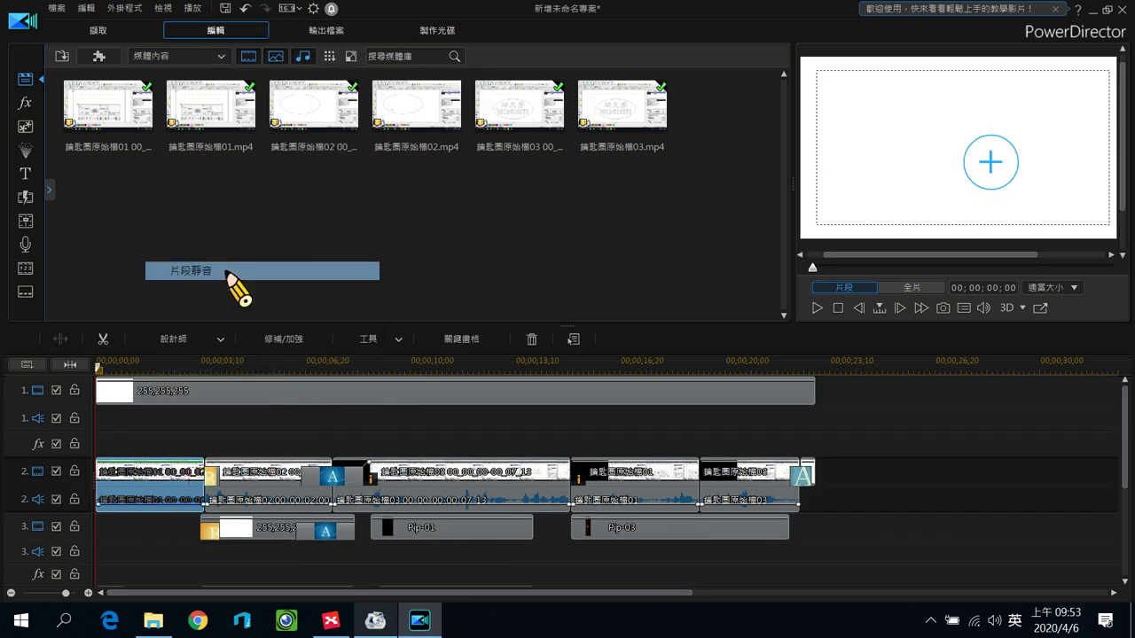
left_click(284, 486)
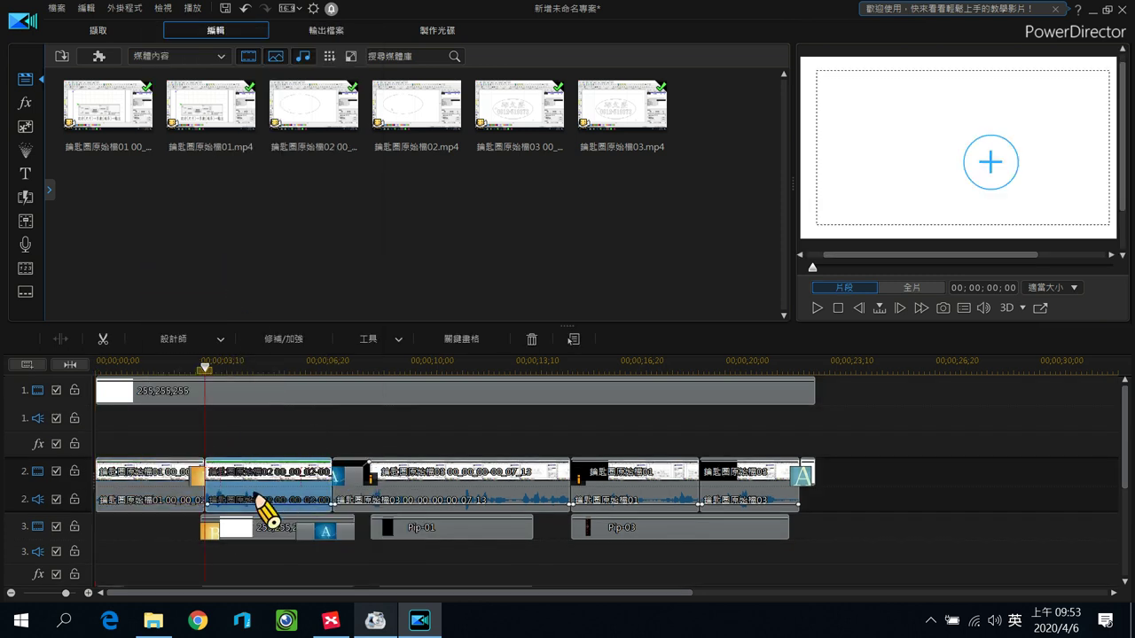
right_click(259, 502)
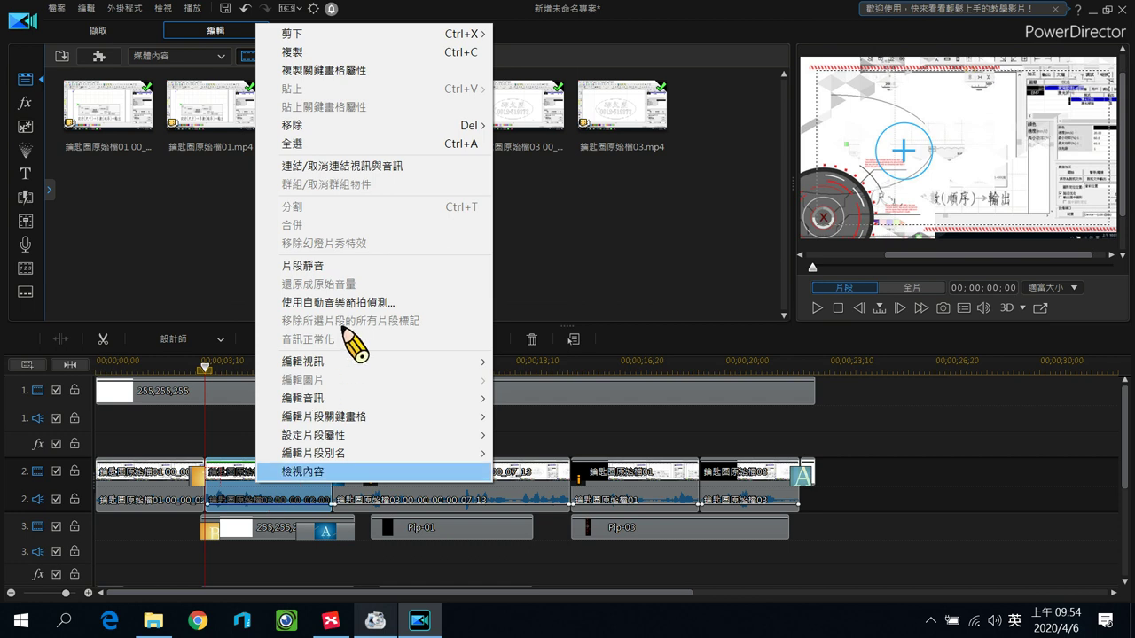
left_click(382, 266)
left_click(423, 493)
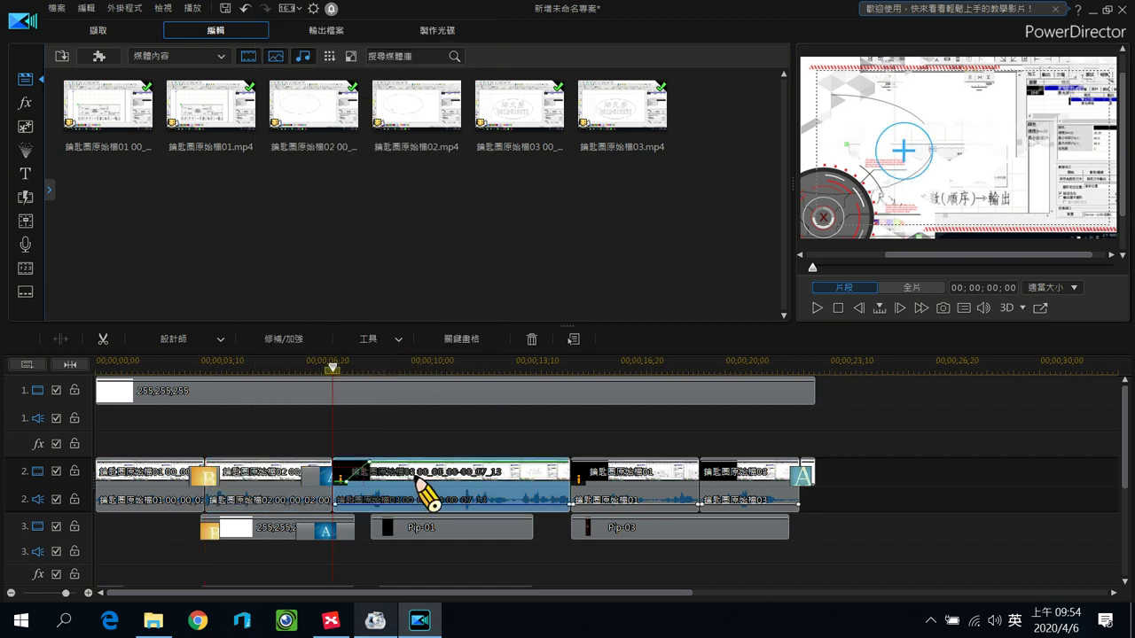
right_click(419, 482)
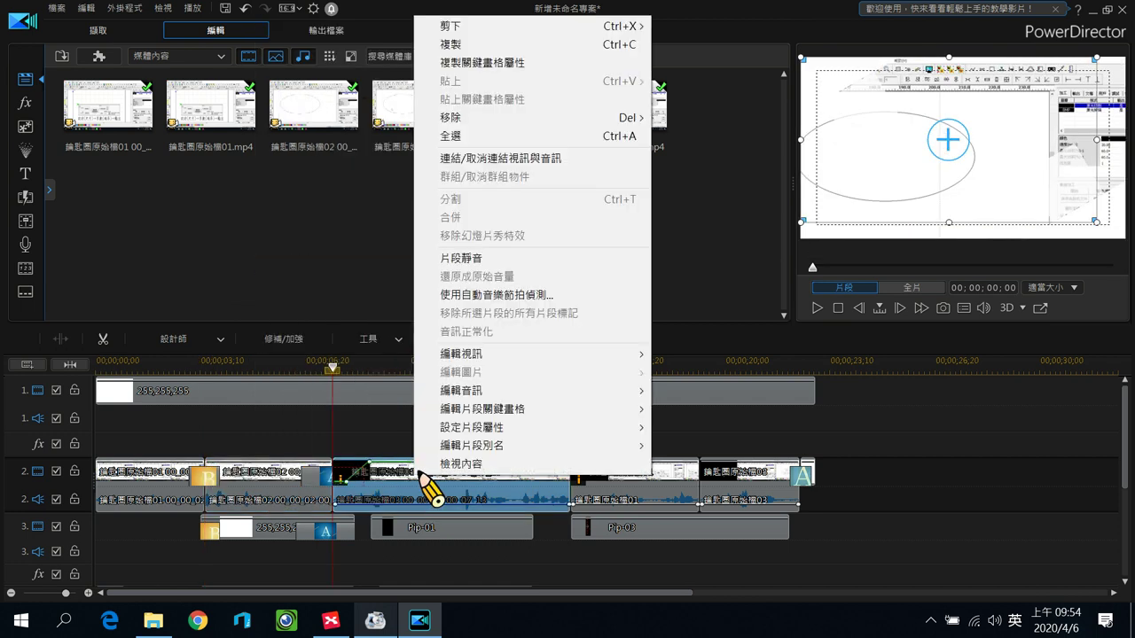
left_click(486, 258)
Step: Mute the fourth and fifth clips on track 2, 鑰匙圈原始檔01 and 鑰匙圈原始檔03, with 片段靜音
left_click(642, 486)
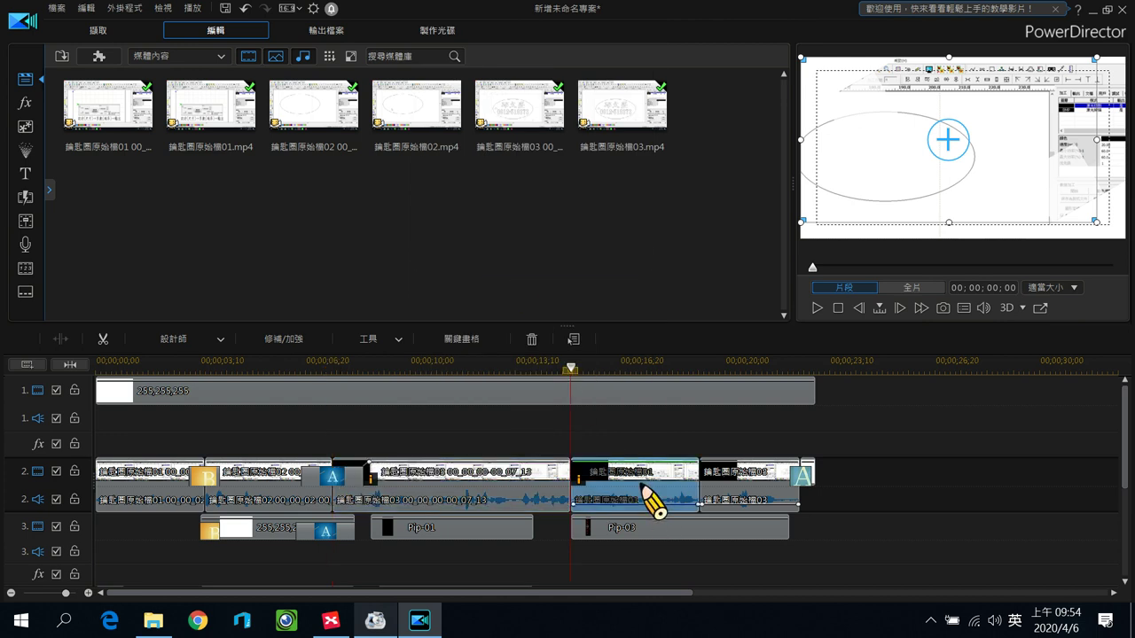
right_click(642, 486)
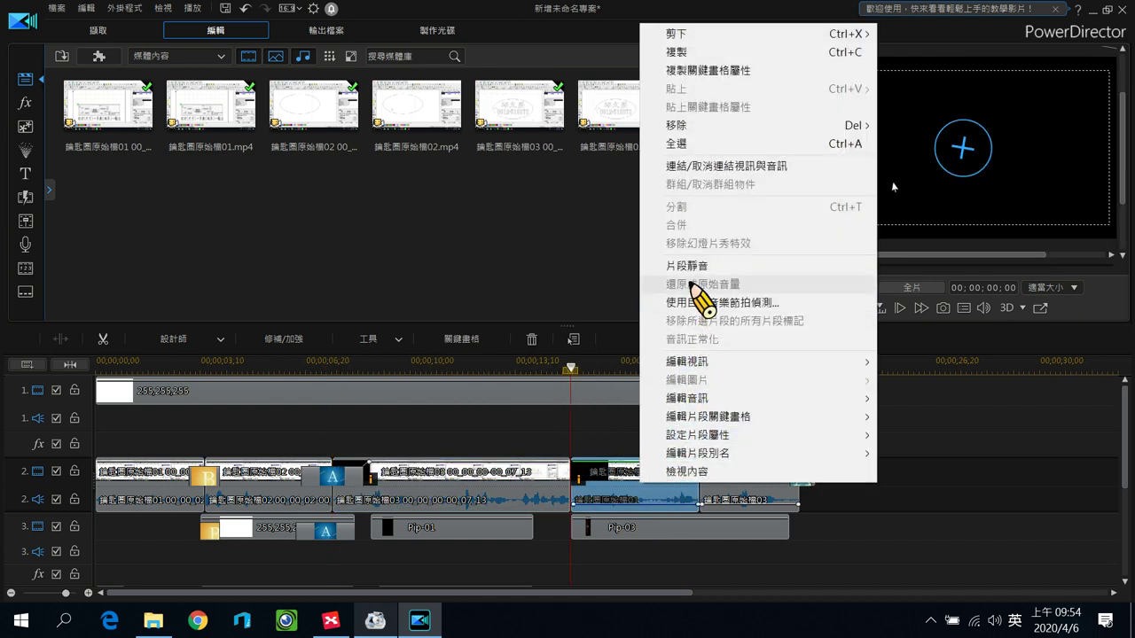
left_click(700, 266)
left_click(750, 506)
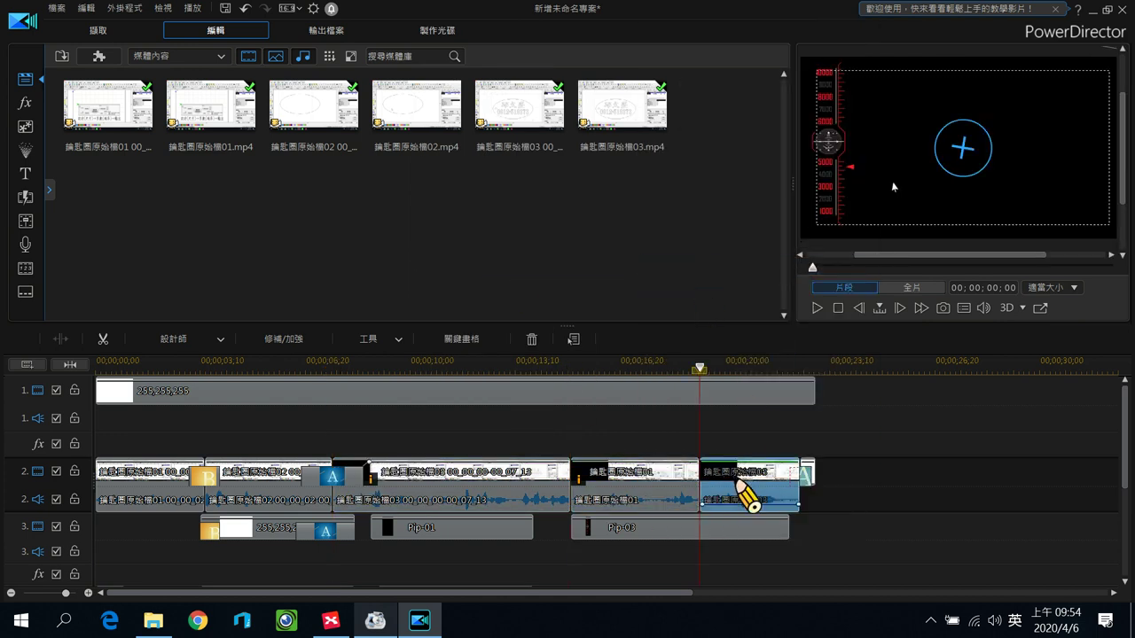
right_click(749, 506)
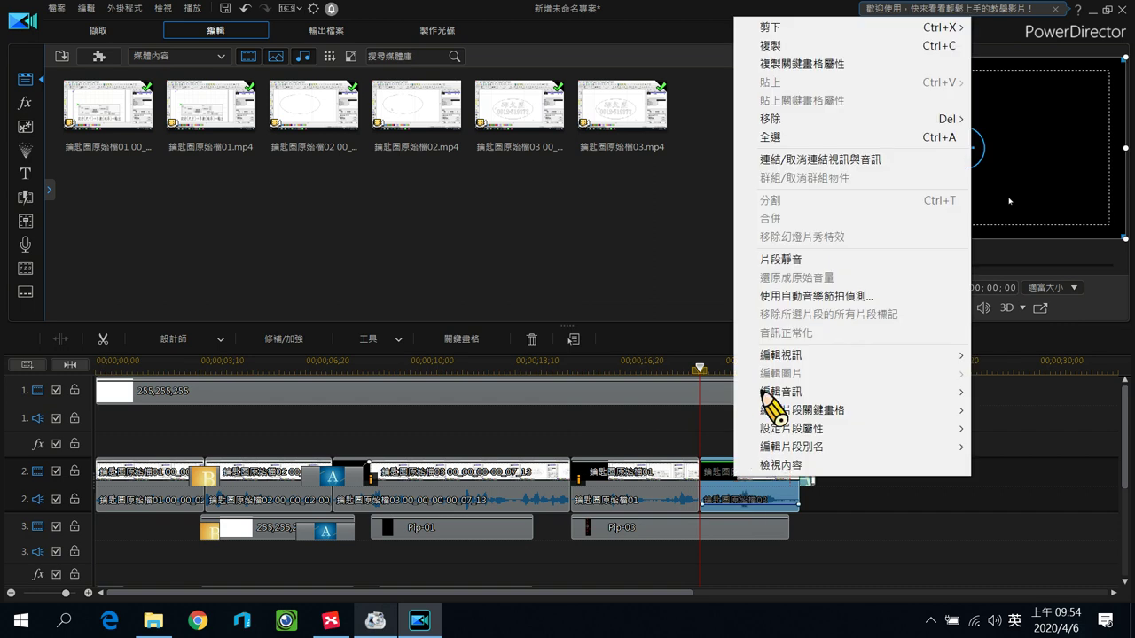
left_click(789, 258)
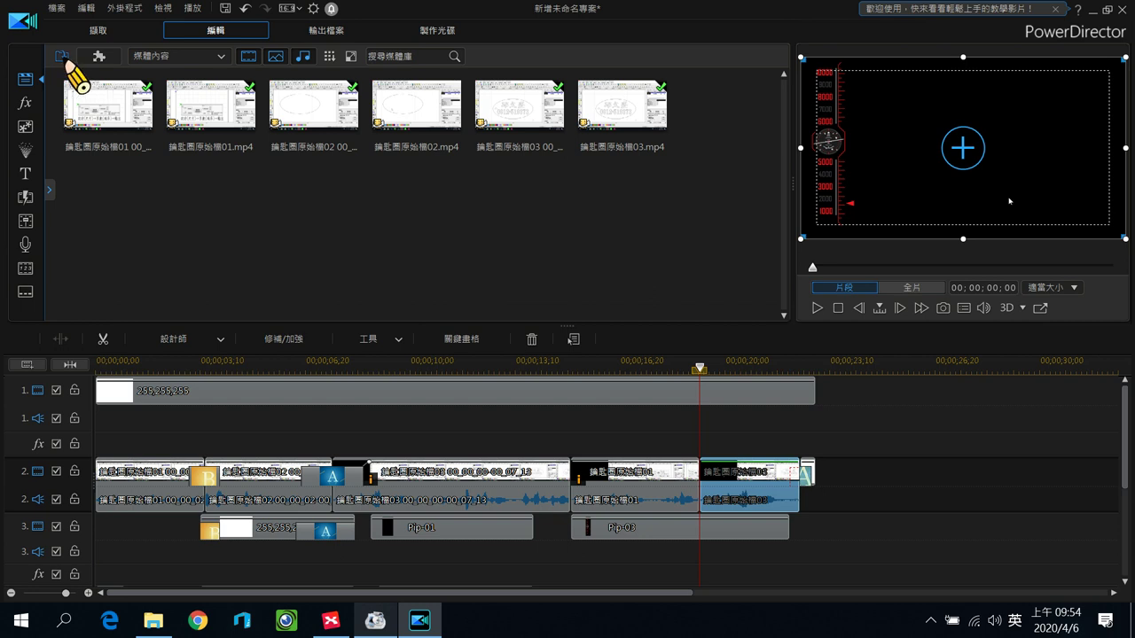
Step: Import the CCmusic folder from 上課錄影 on the Extreme SSD, including its subfolders, into the media library
left_click(62, 56)
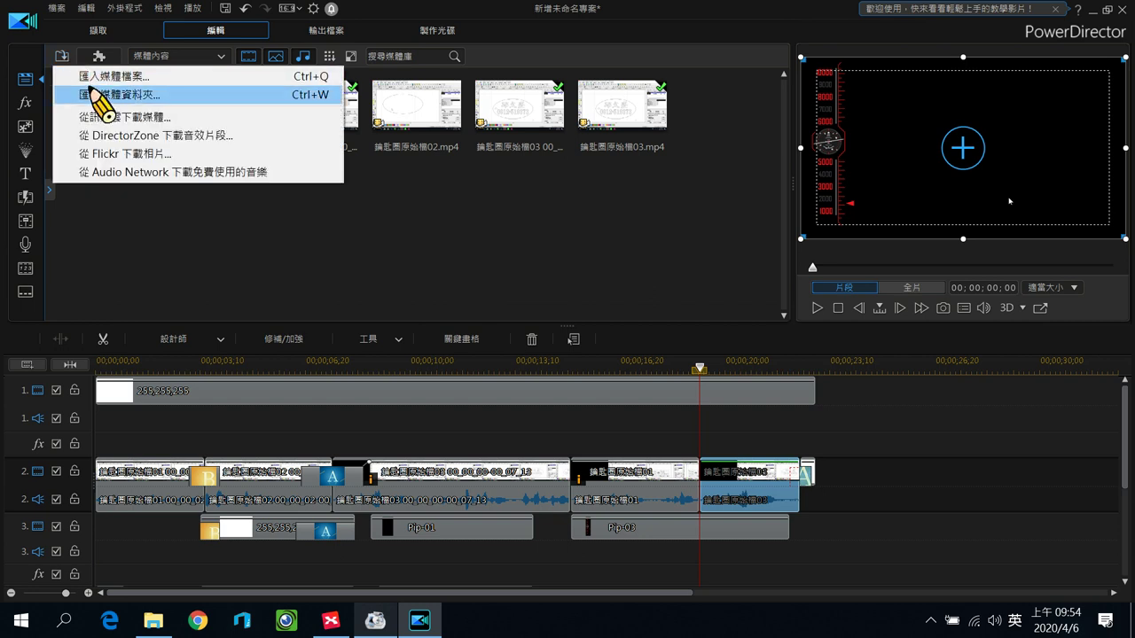
left_click(93, 94)
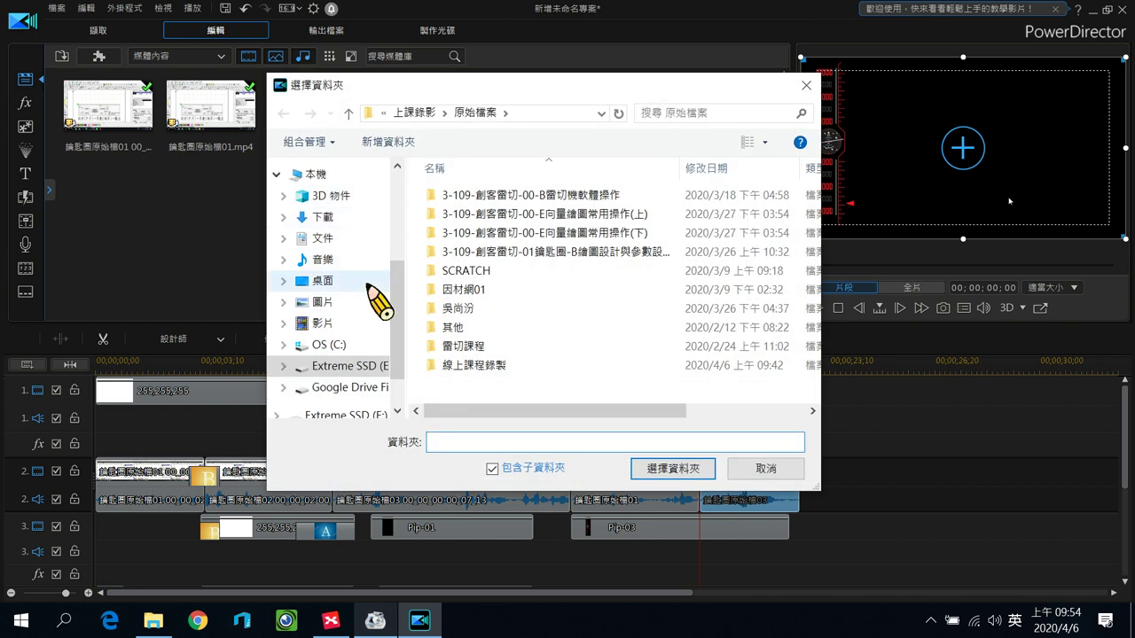
scroll(401, 274, "up", 1)
scroll(377, 346, "down", 2)
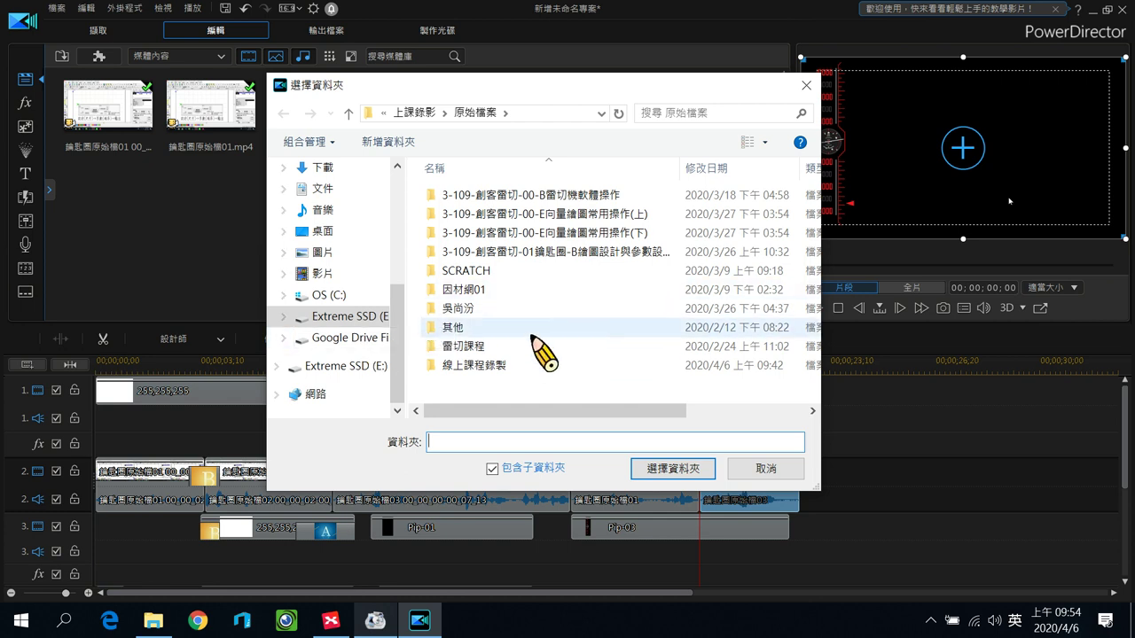
left_click(416, 113)
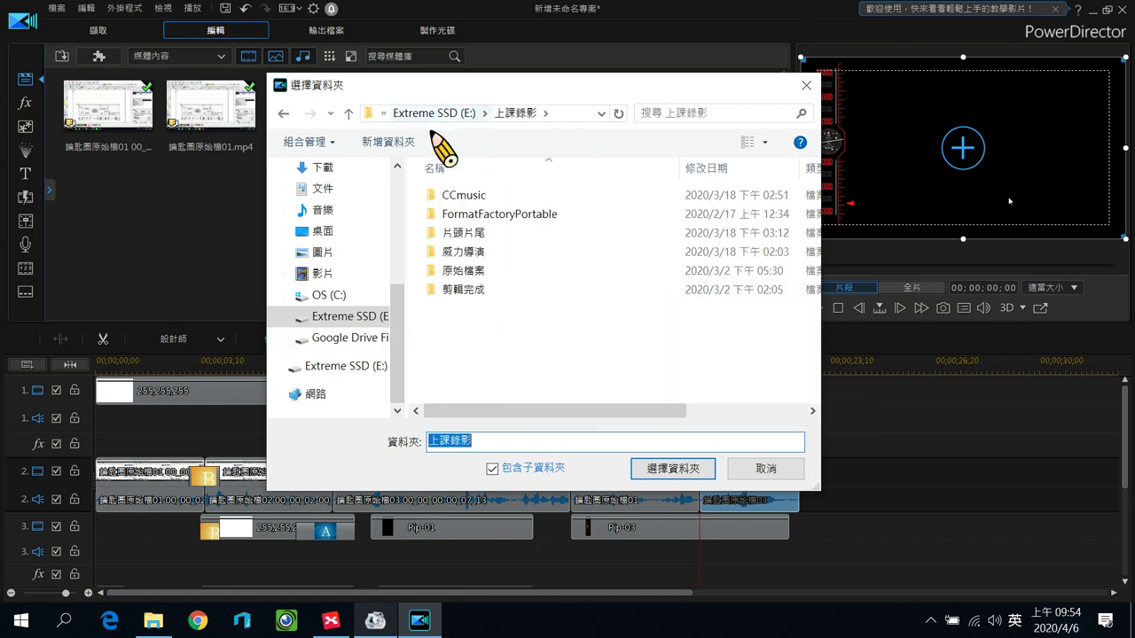
left_click(464, 195)
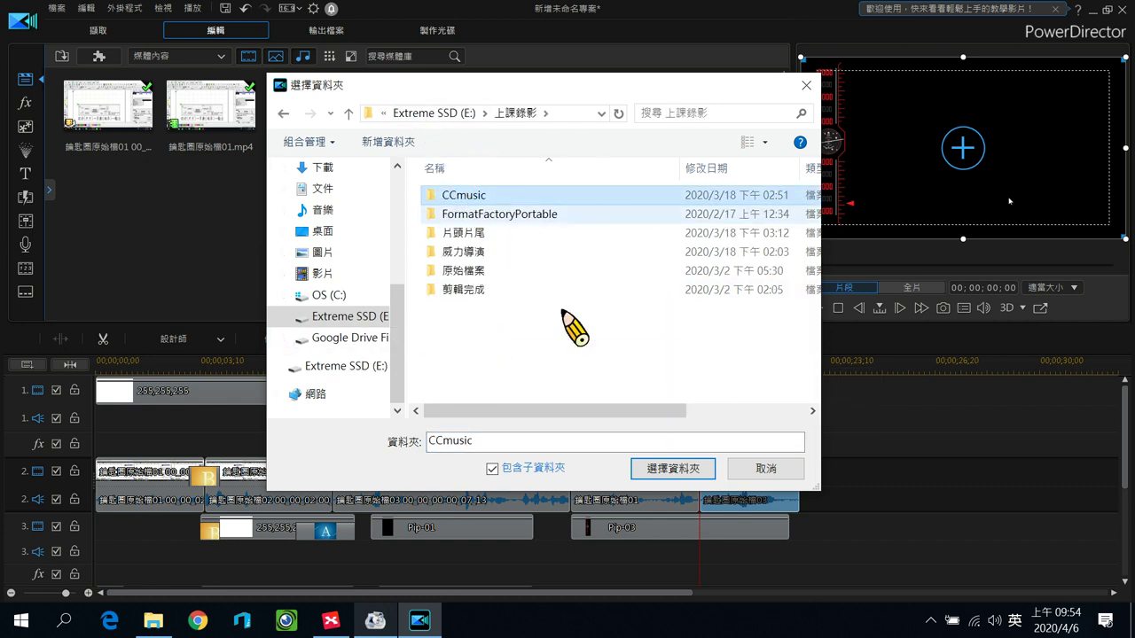
left_click(673, 470)
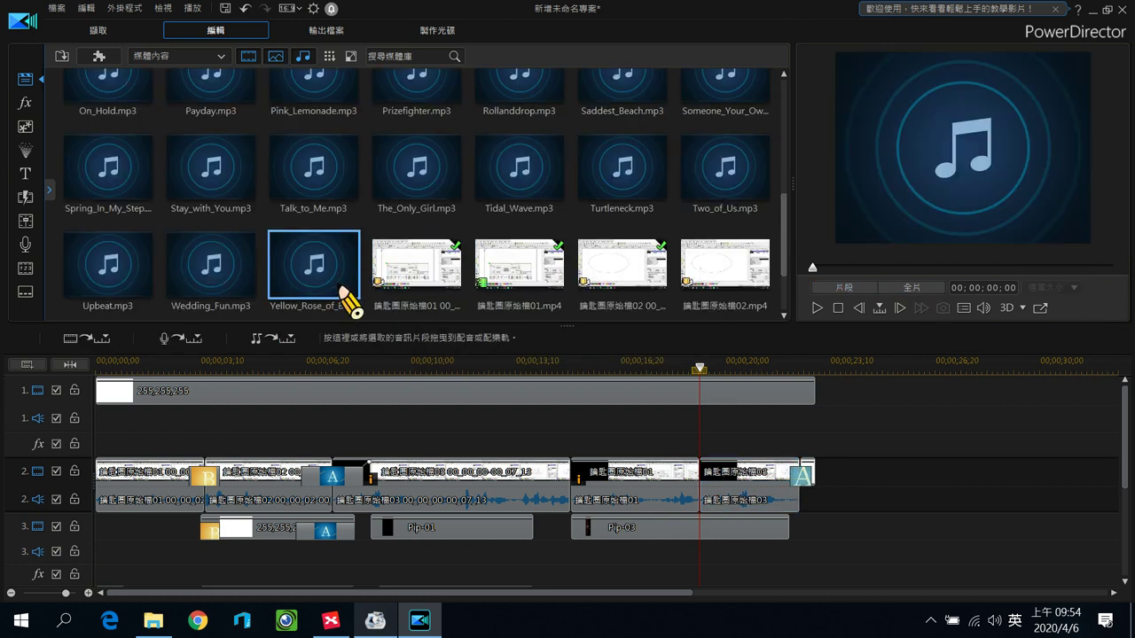
Step: Preview Spring_In_My_Step and place it at the start of audio track 3 as background music
left_click(109, 201)
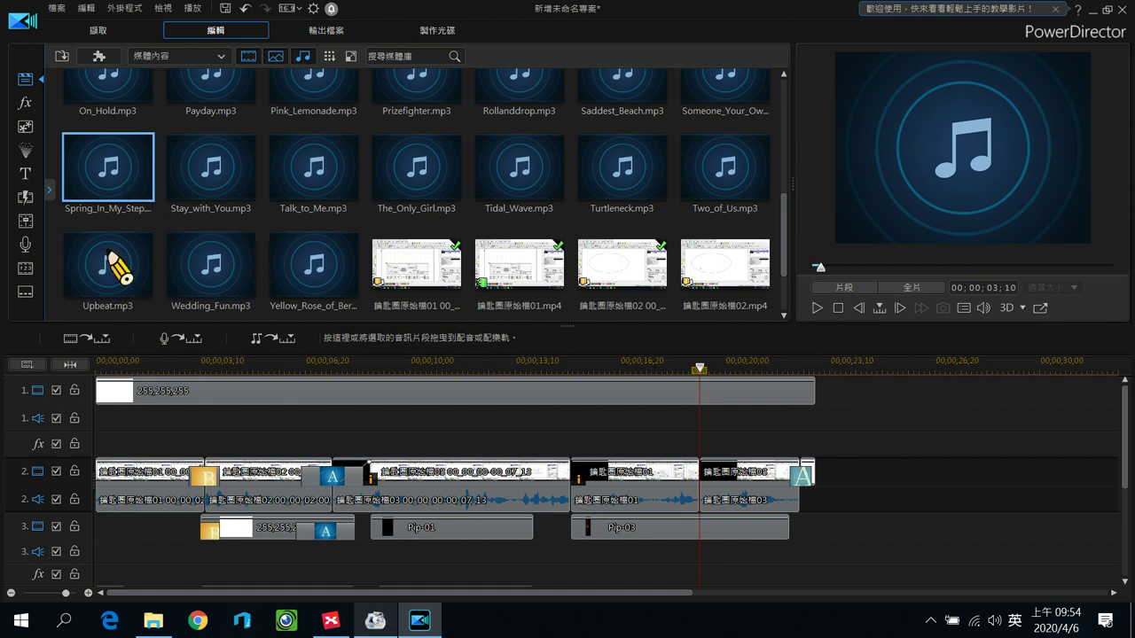
left_click_drag(113, 266, 104, 577)
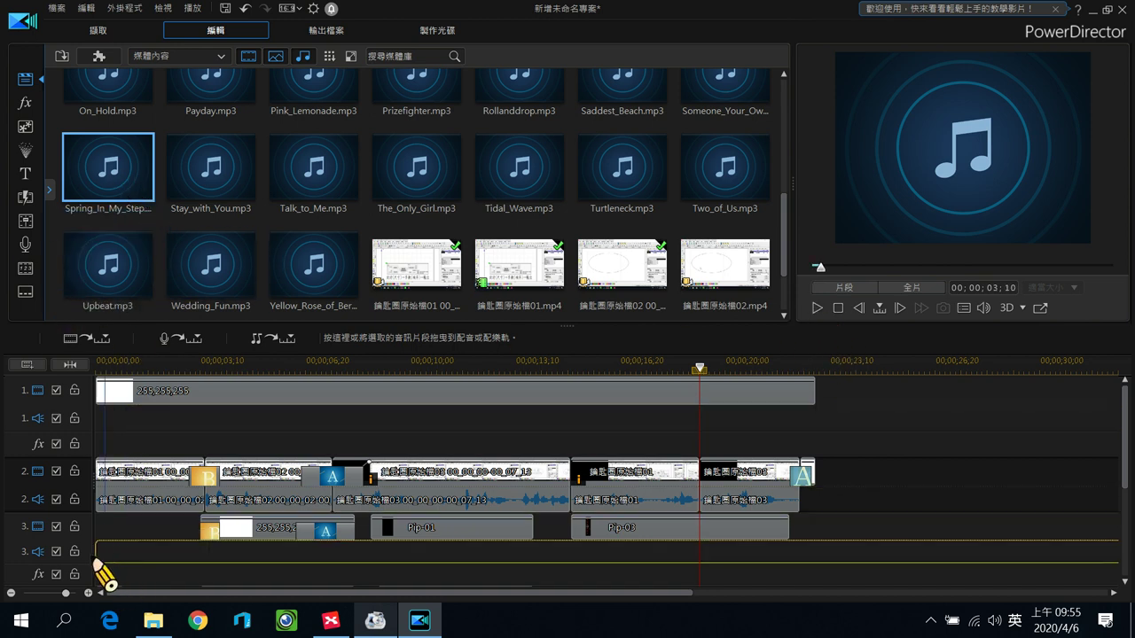
left_click_drag(436, 536, 439, 541)
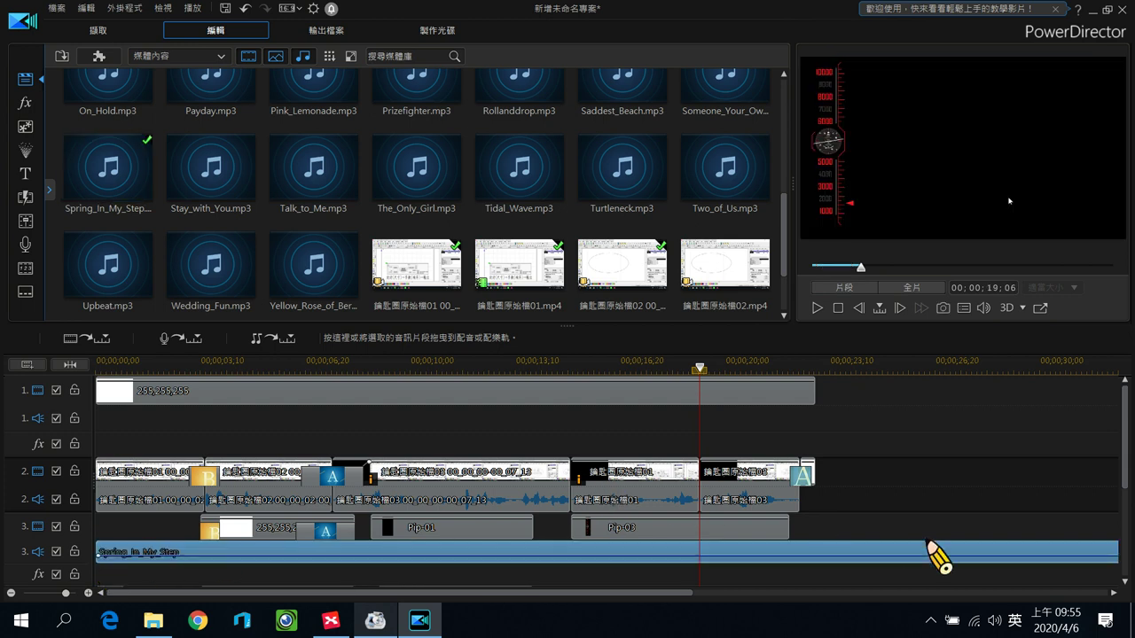
Step: Trim the end of the Spring_In_My_Step music to 00;00;22;12 using 僅修剪, matching the end of the last video clip
left_click_drag(1006, 372, 399, 409)
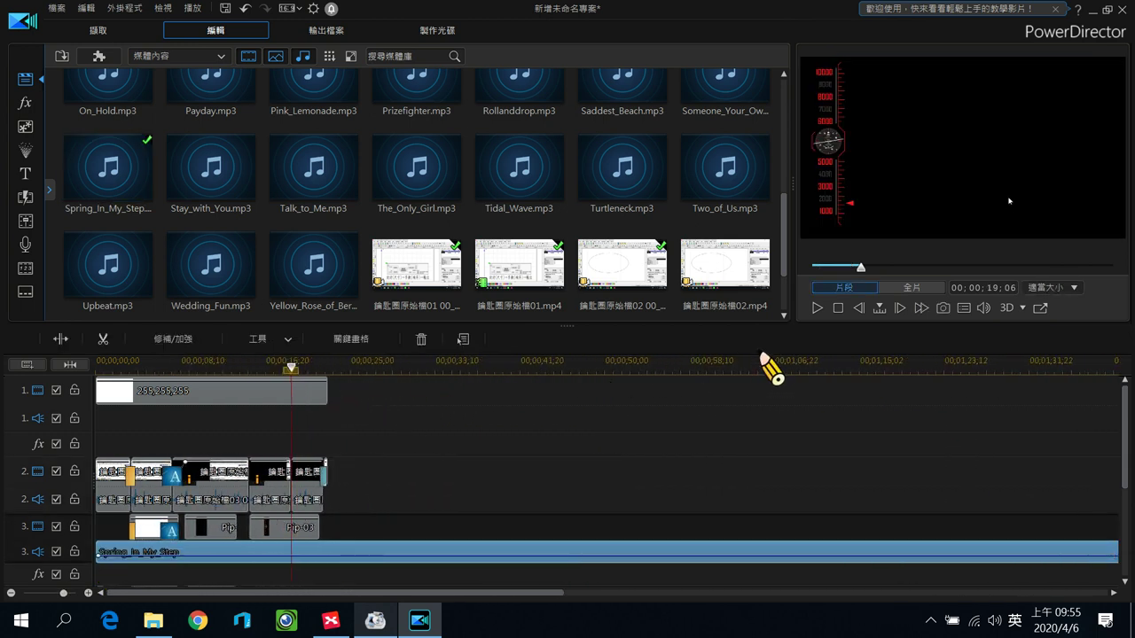
left_click_drag(768, 364, 417, 413)
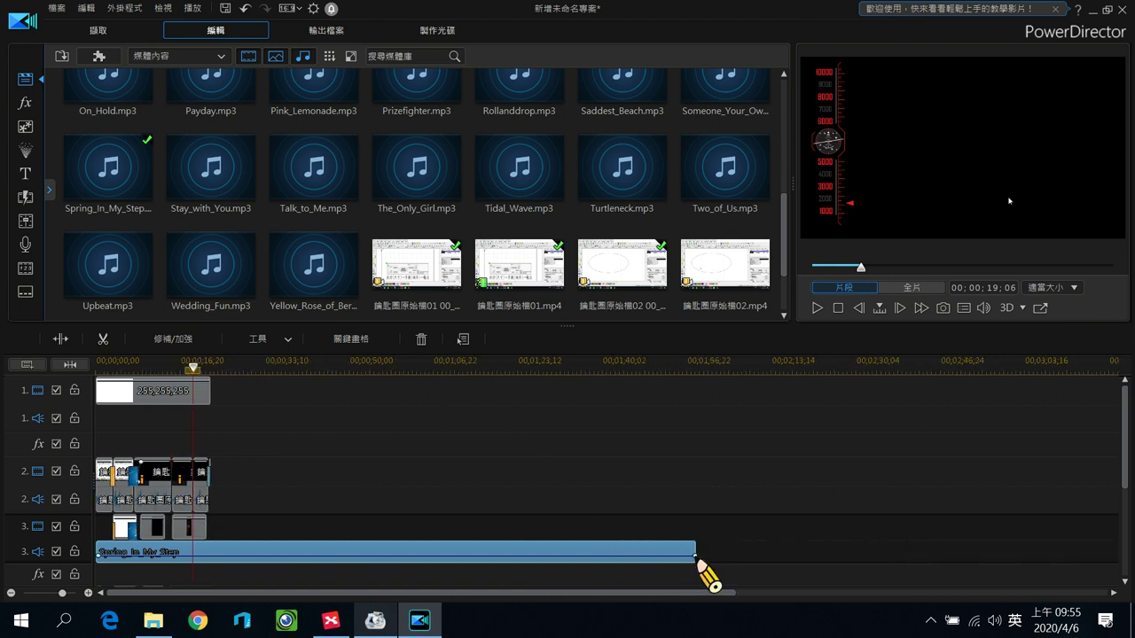
left_click_drag(699, 557, 252, 611)
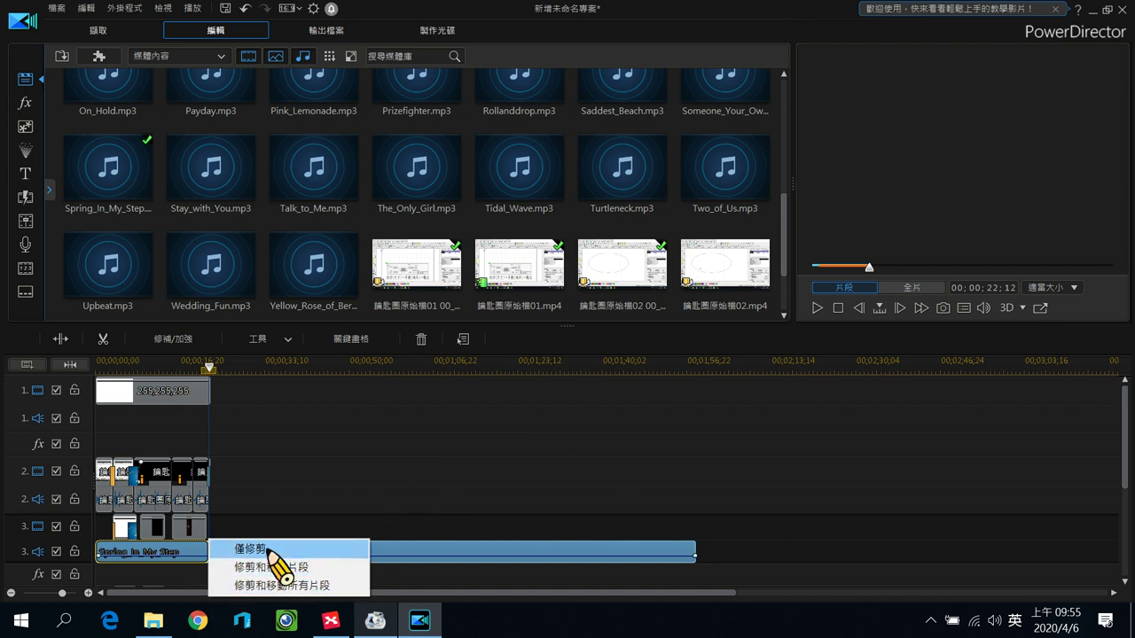
left_click(271, 549)
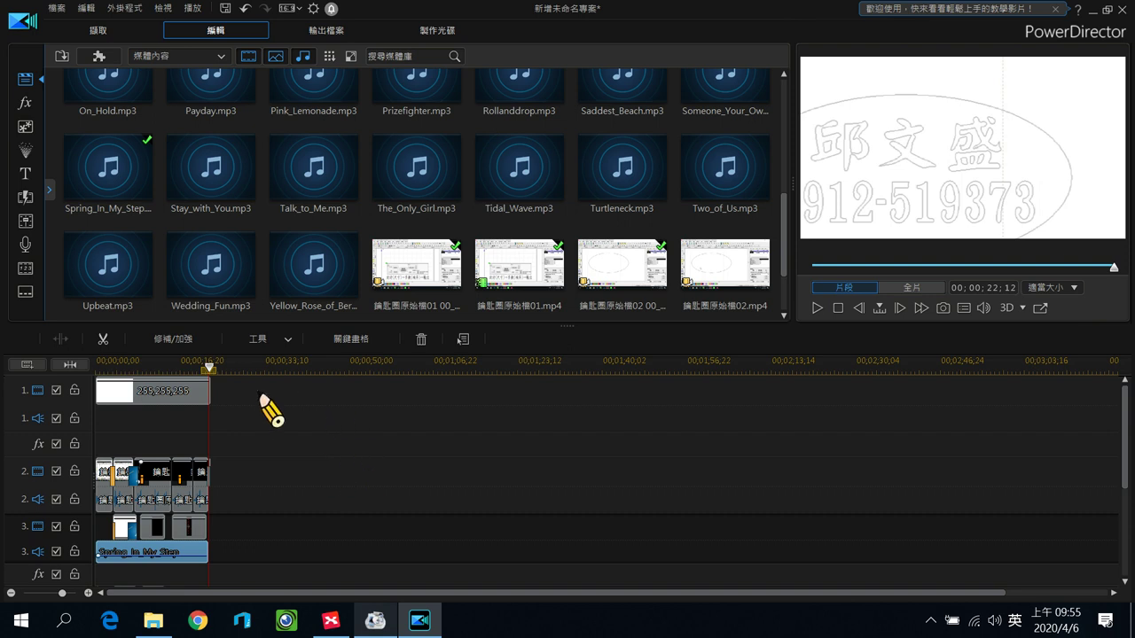
Step: Add volume keyframes at both ends of the Spring_In_My_Step clip to fade the music in and out
left_click_drag(157, 375, 487, 378)
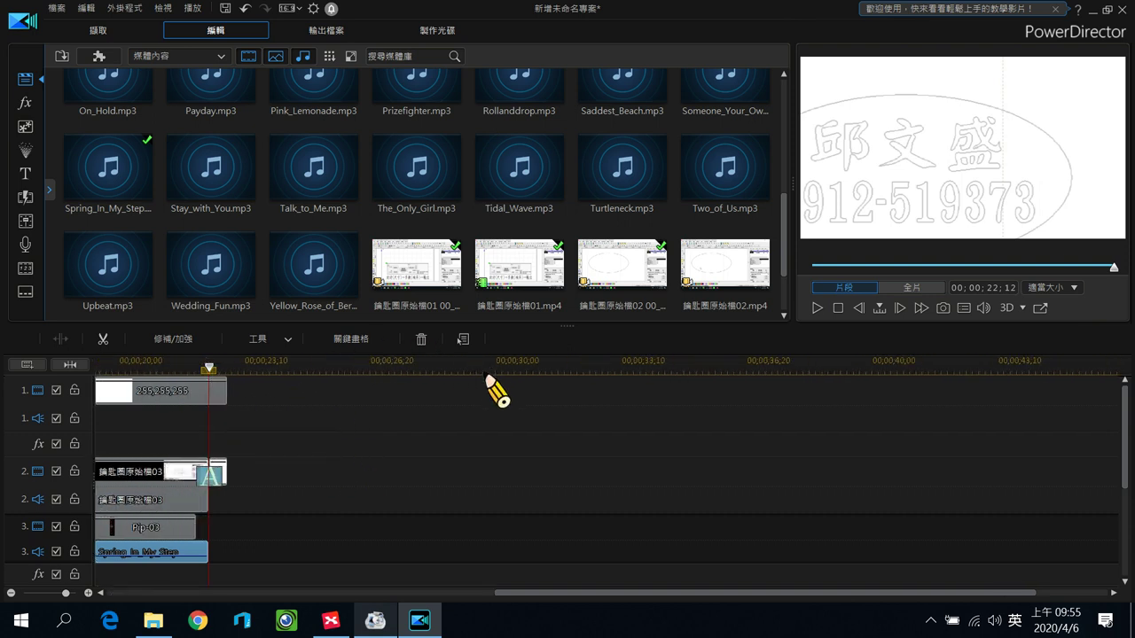
left_click_drag(517, 595, 129, 594)
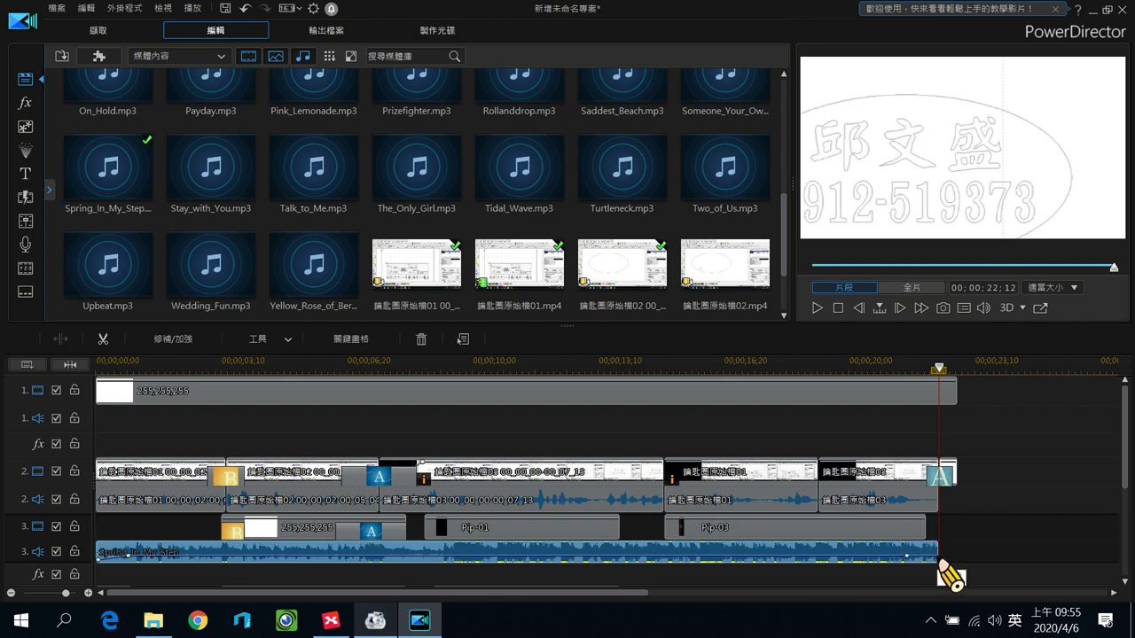
left_click_drag(939, 561, 944, 571)
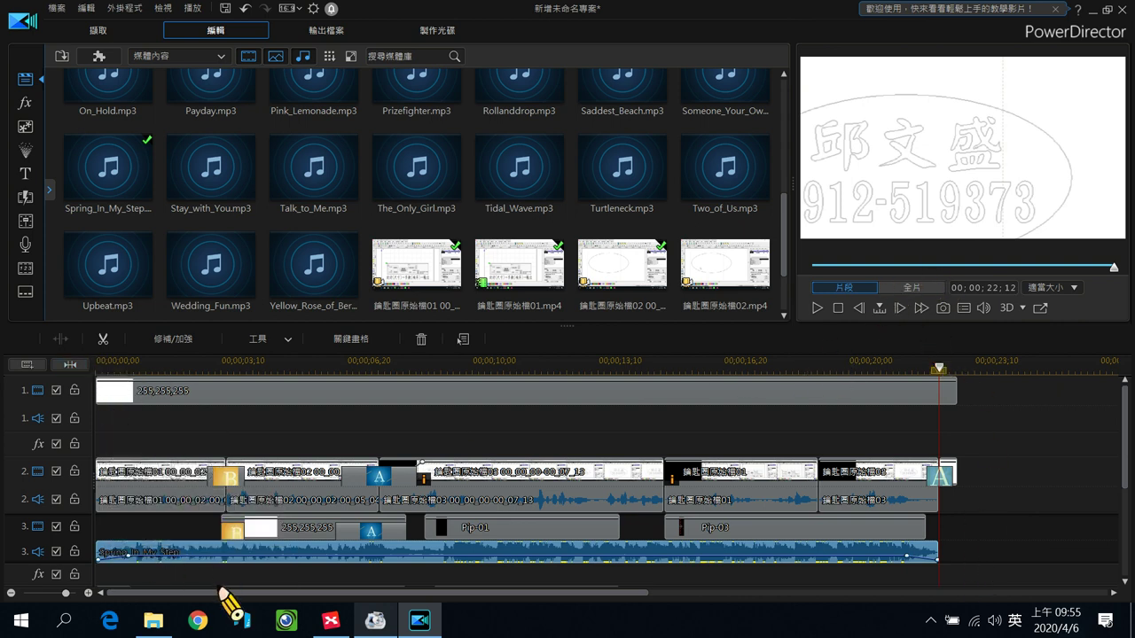
Step: Play the whole project from the start to check the Spring_In_My_Step background music, and stop playback near the end
left_click(100, 367)
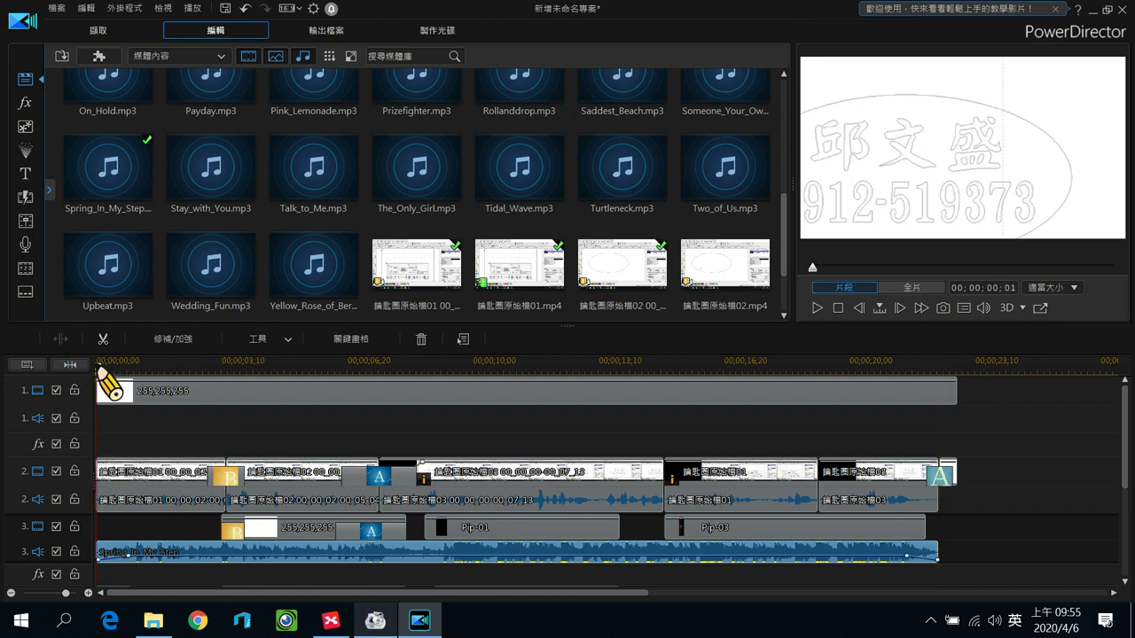
left_click(818, 310)
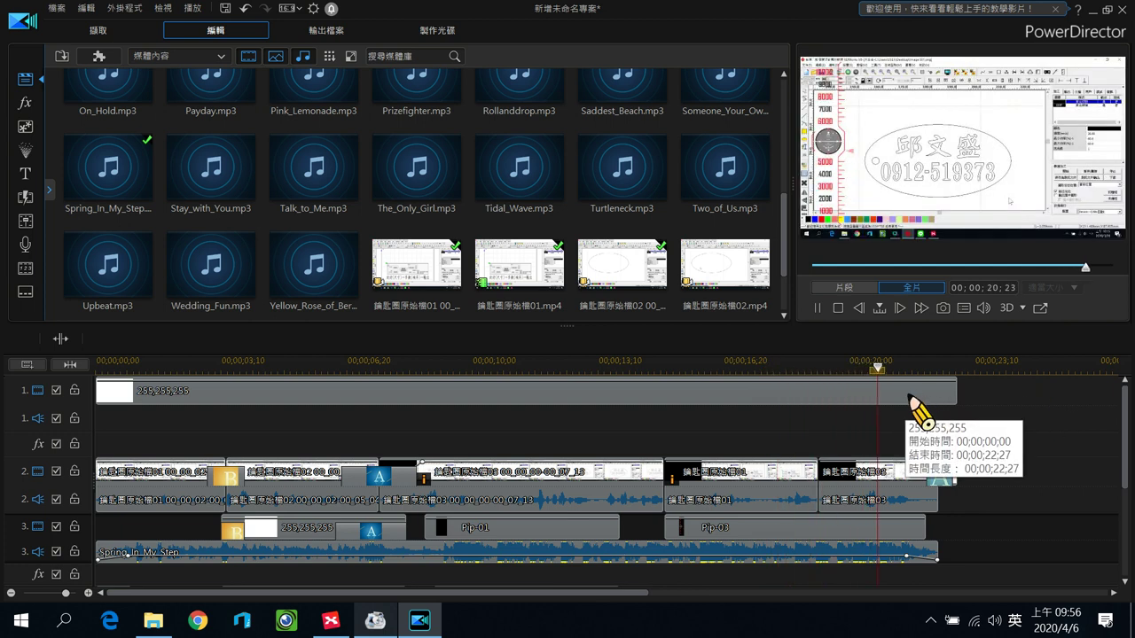
left_click(839, 310)
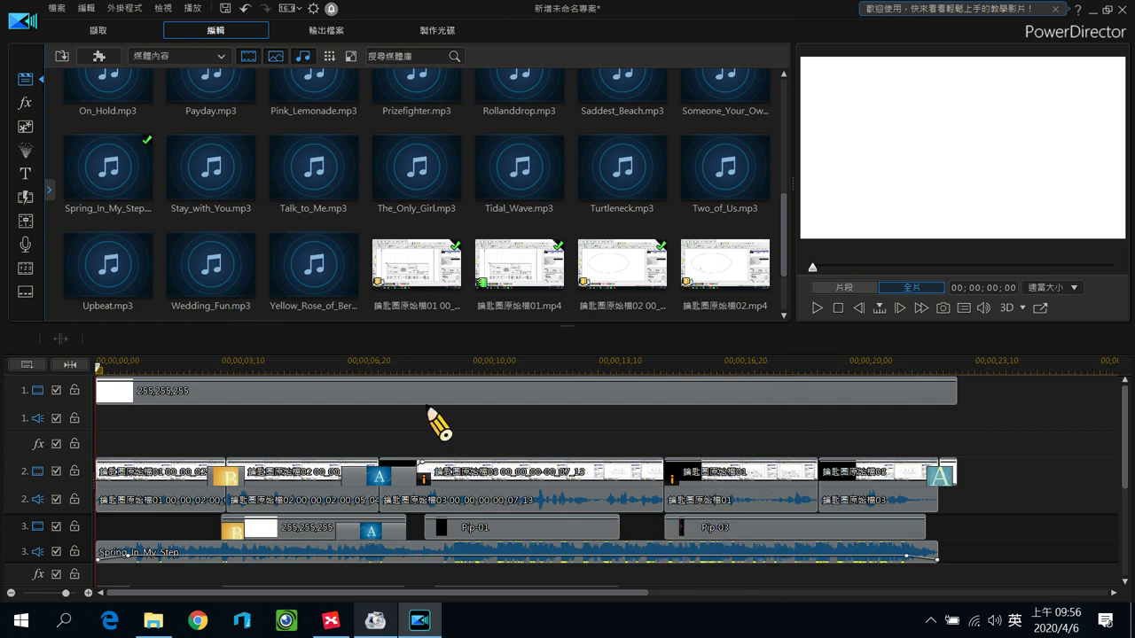
Step: Set up the H.264 AVC MP4 output with the MPEG-4 1920 x 1080/30p (16 Mbps) profile and Dolby Digital 5.1 surround sound
left_click(348, 34)
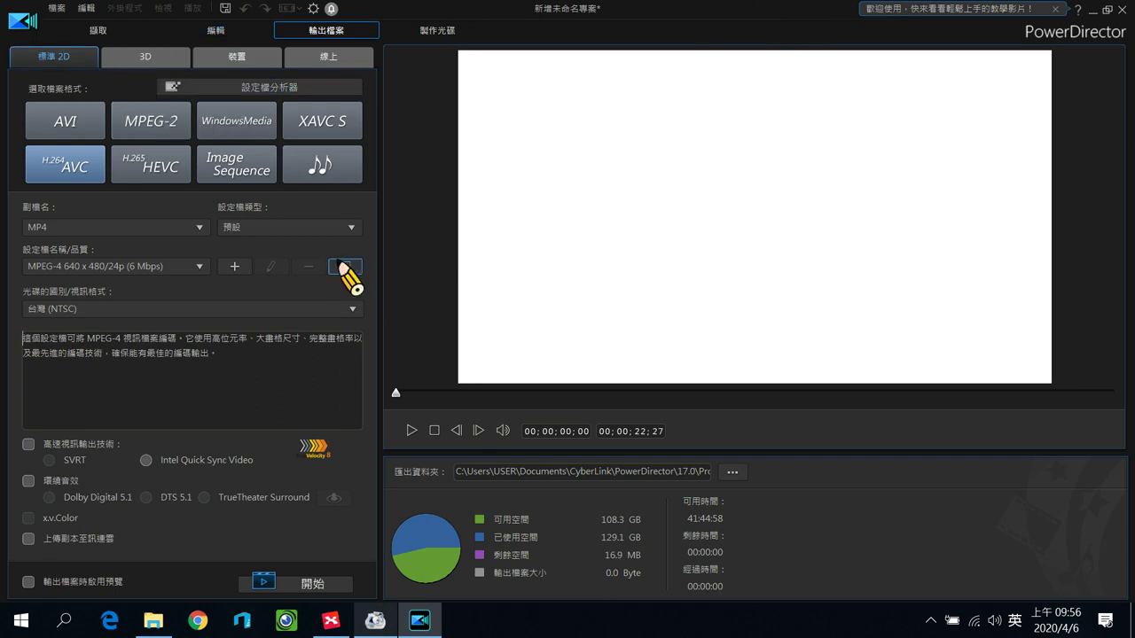
left_click(195, 265)
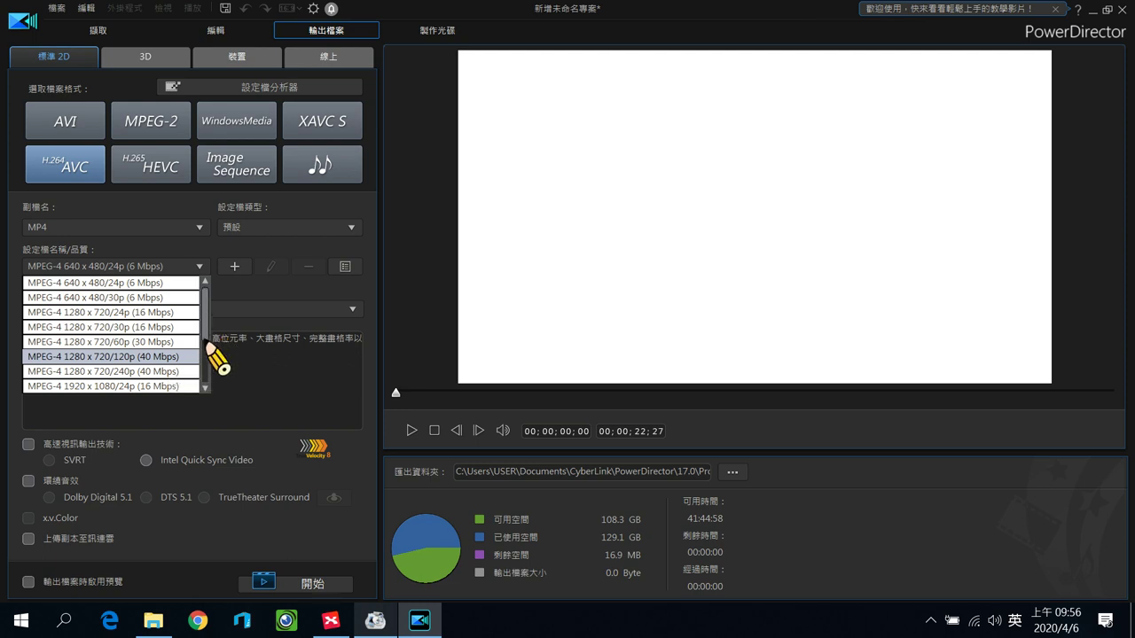
left_click_drag(207, 340, 199, 388)
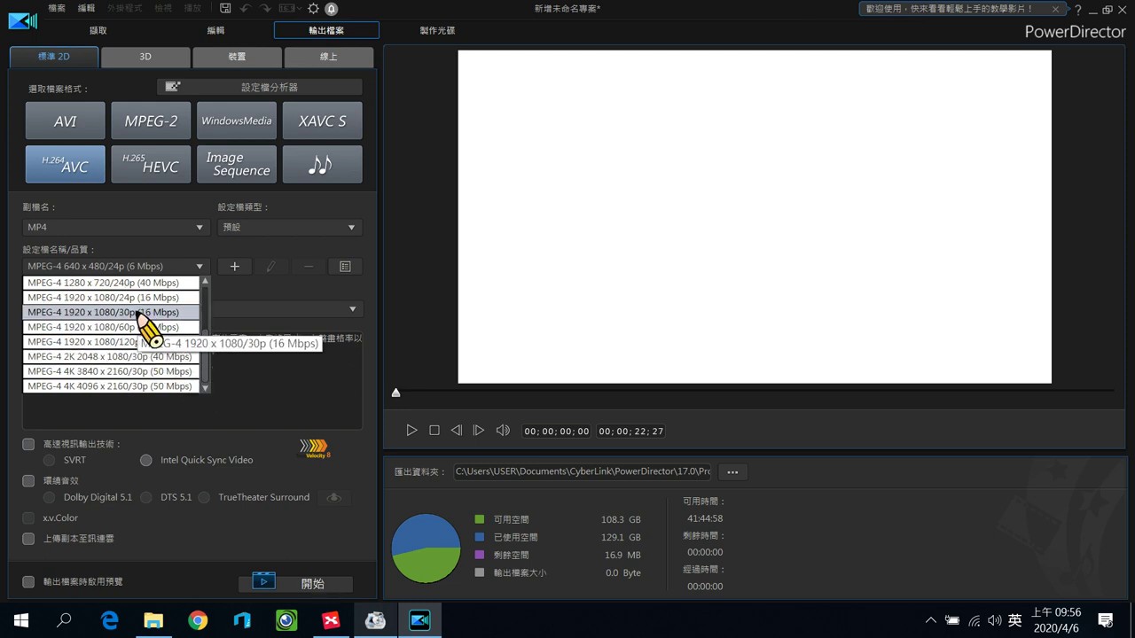
left_click(139, 313)
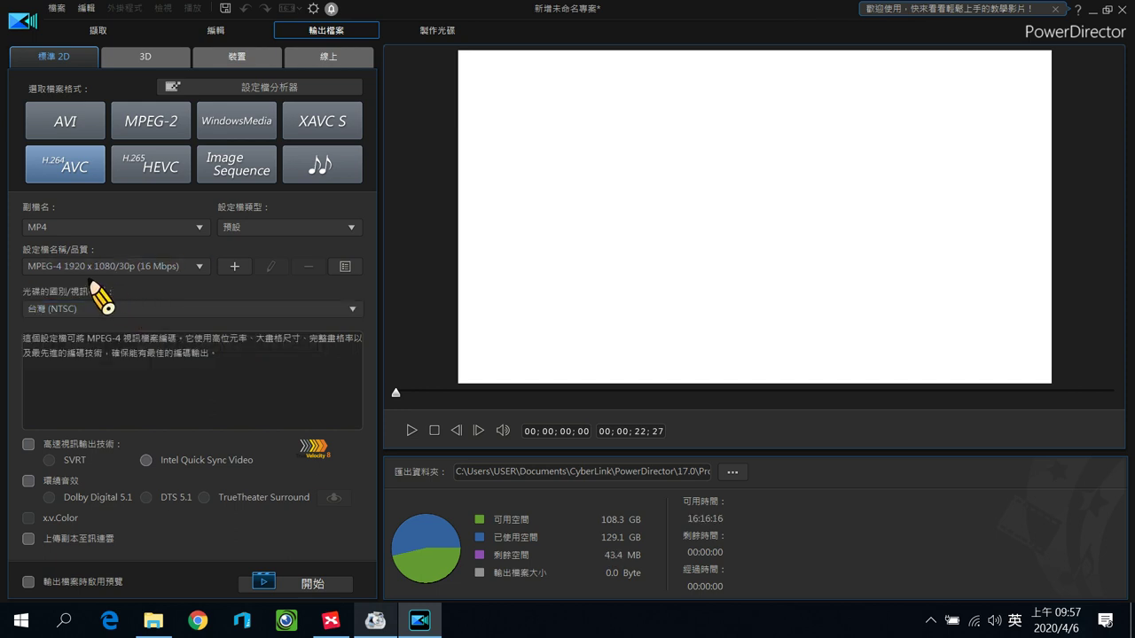
left_click(28, 480)
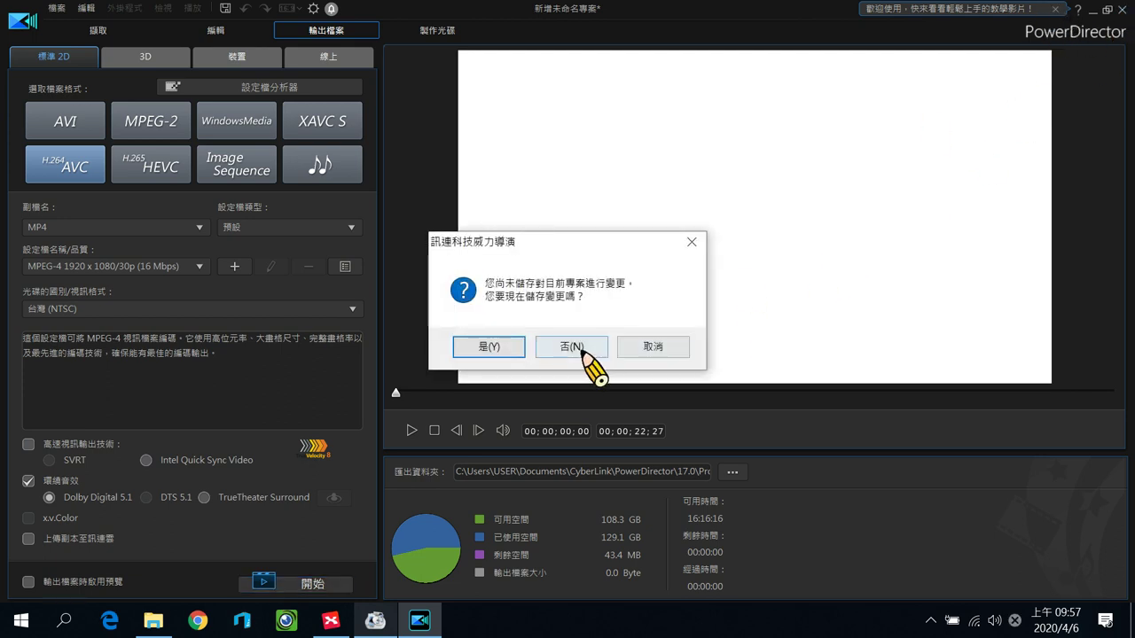
Step: Close PowerDirector without saving the project and review the 片頭片尾章節製作 and 合併影片 topics under 剪輯 in the XMind map
left_click(587, 352)
left_click(335, 619)
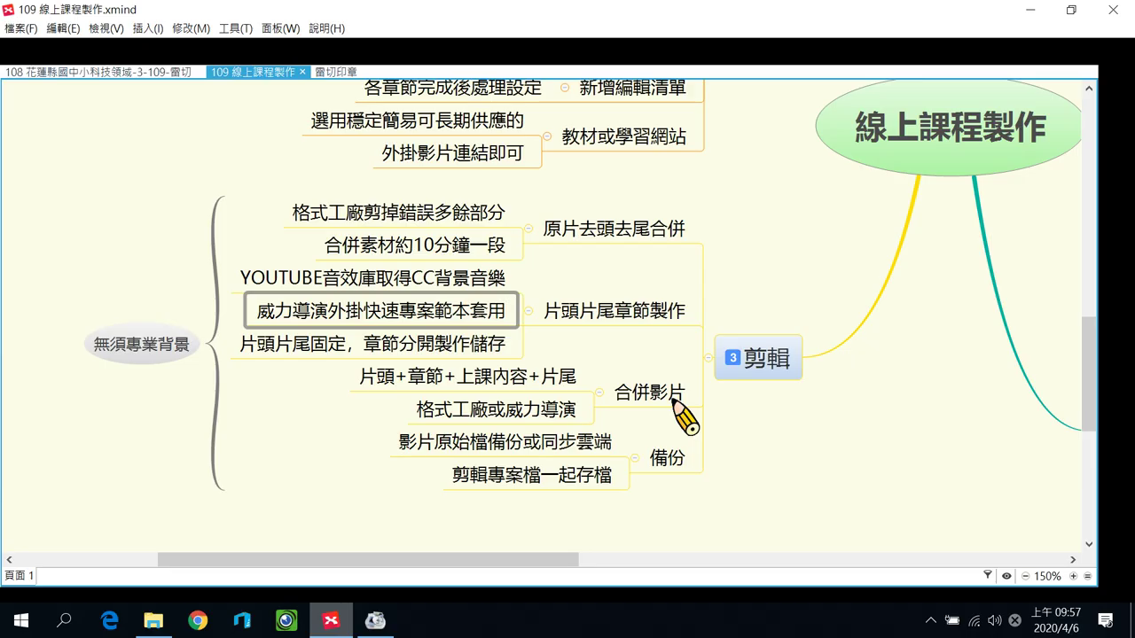
left_click(618, 319)
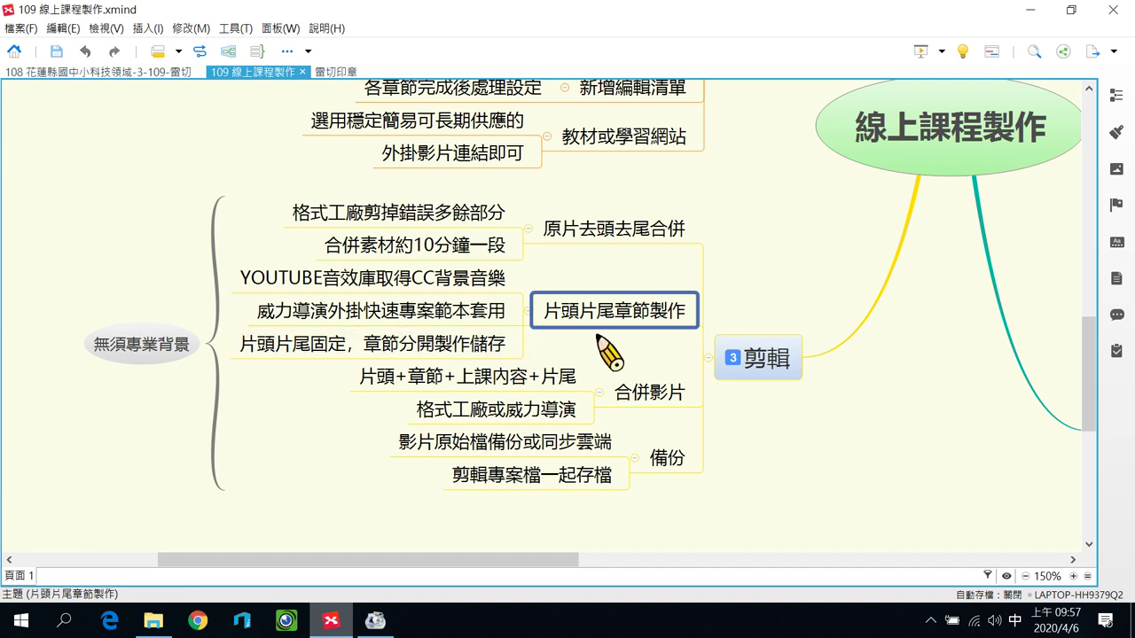
left_click(652, 390)
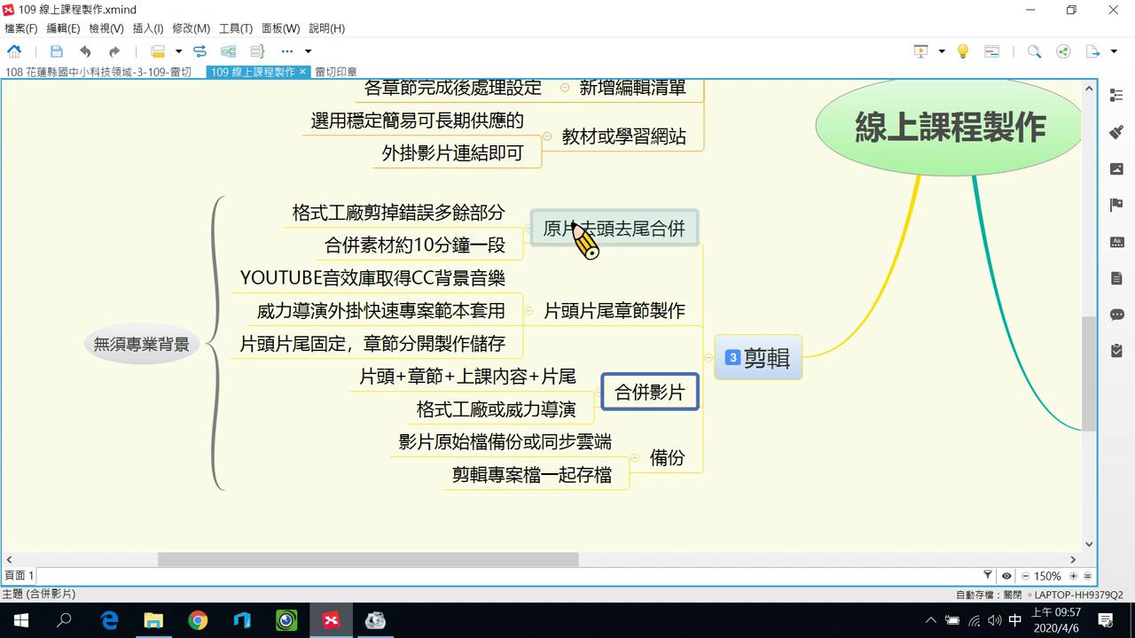
left_click(568, 316)
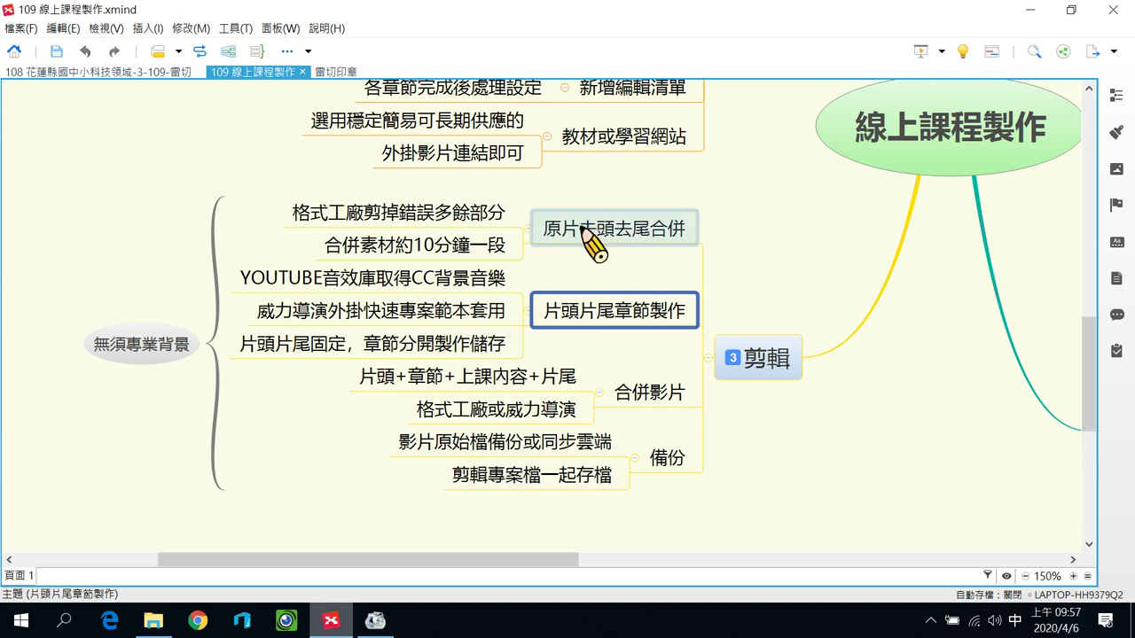
left_click(375, 619)
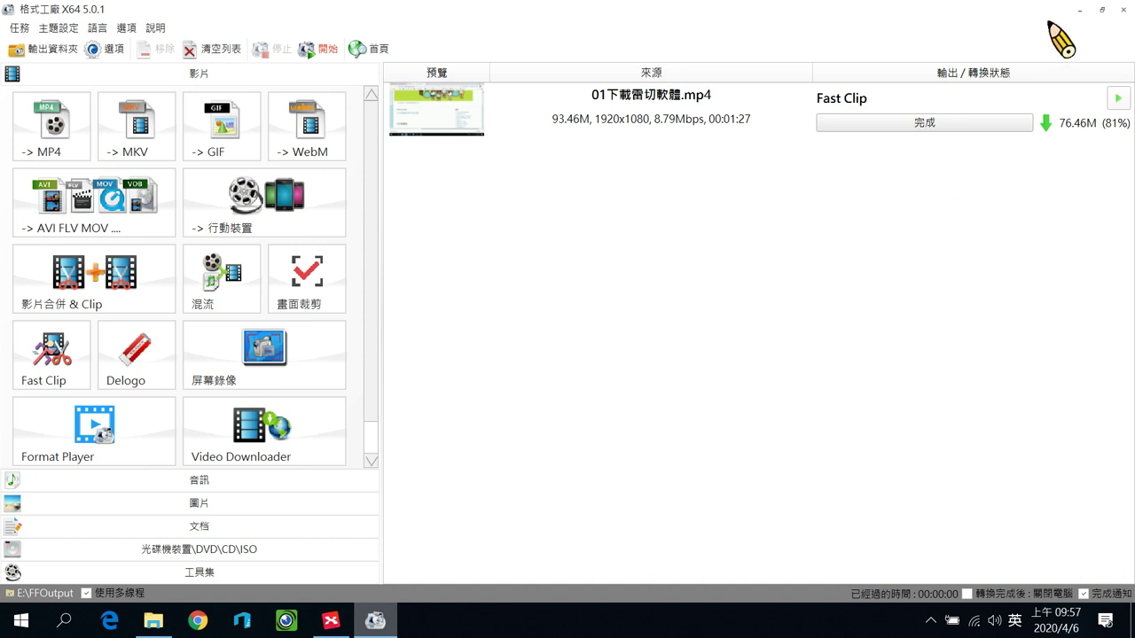
left_click(1080, 10)
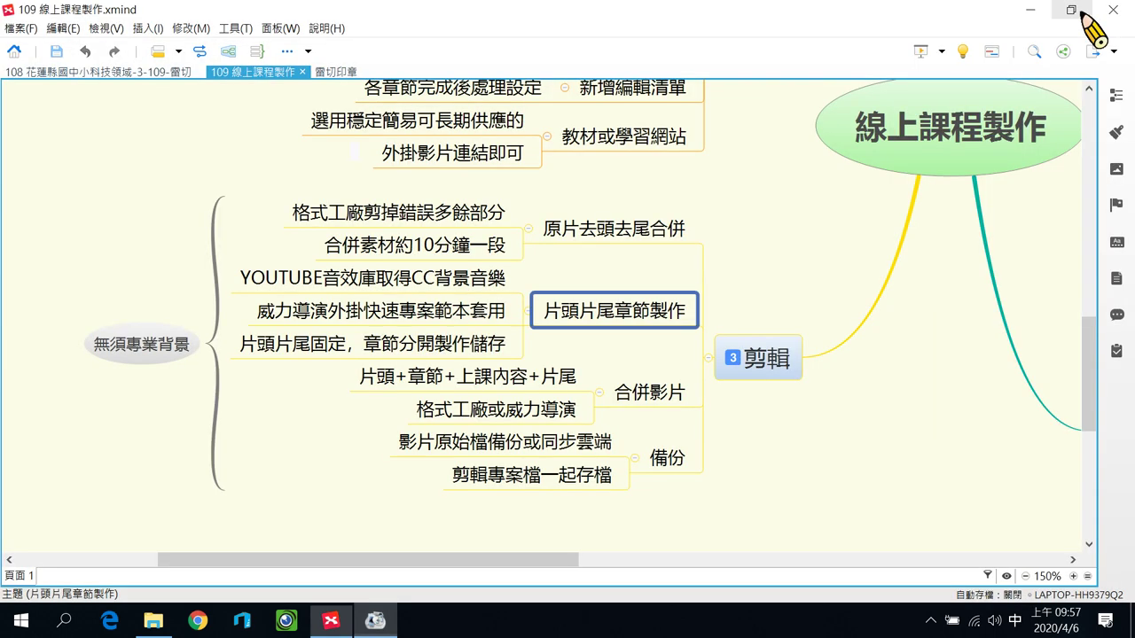
left_click(795, 262)
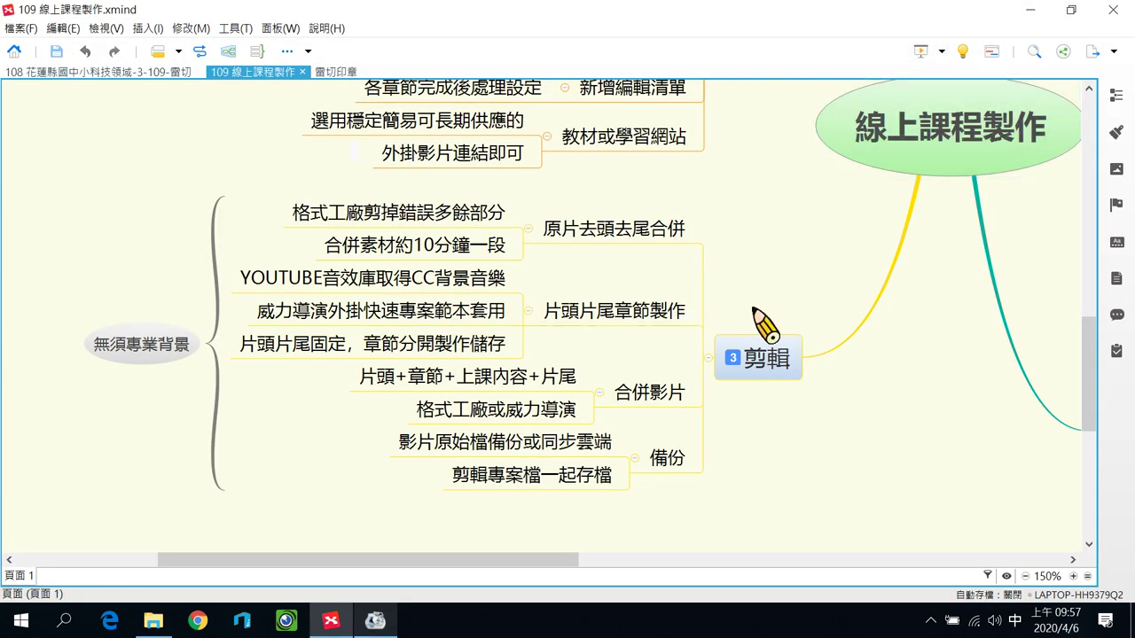
Step: Relaunch PowerDirector 17 from the desktop and remove all default sample media from the media library
left_click(1029, 10)
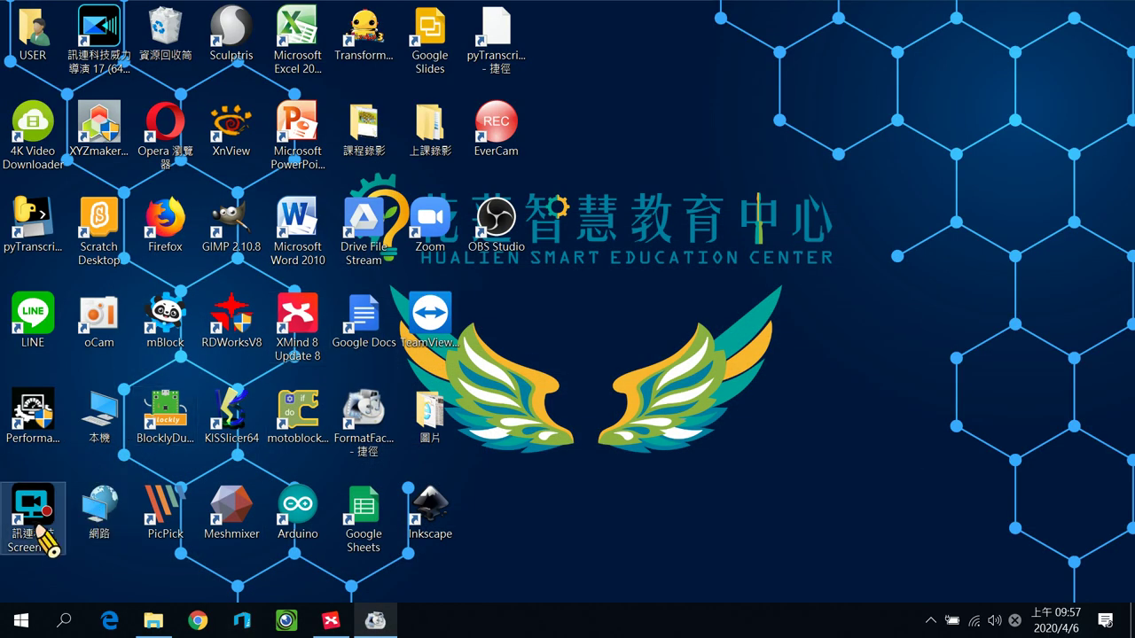
left_click(125, 53)
double_click(125, 53)
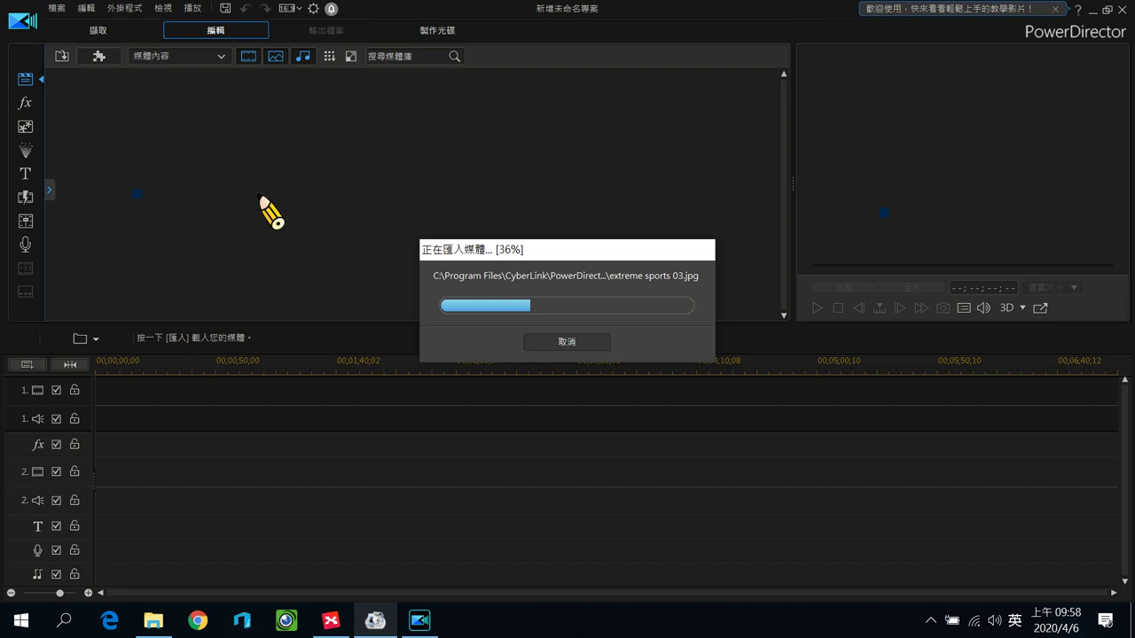
left_click_drag(745, 262, 115, 125)
key("Delete")
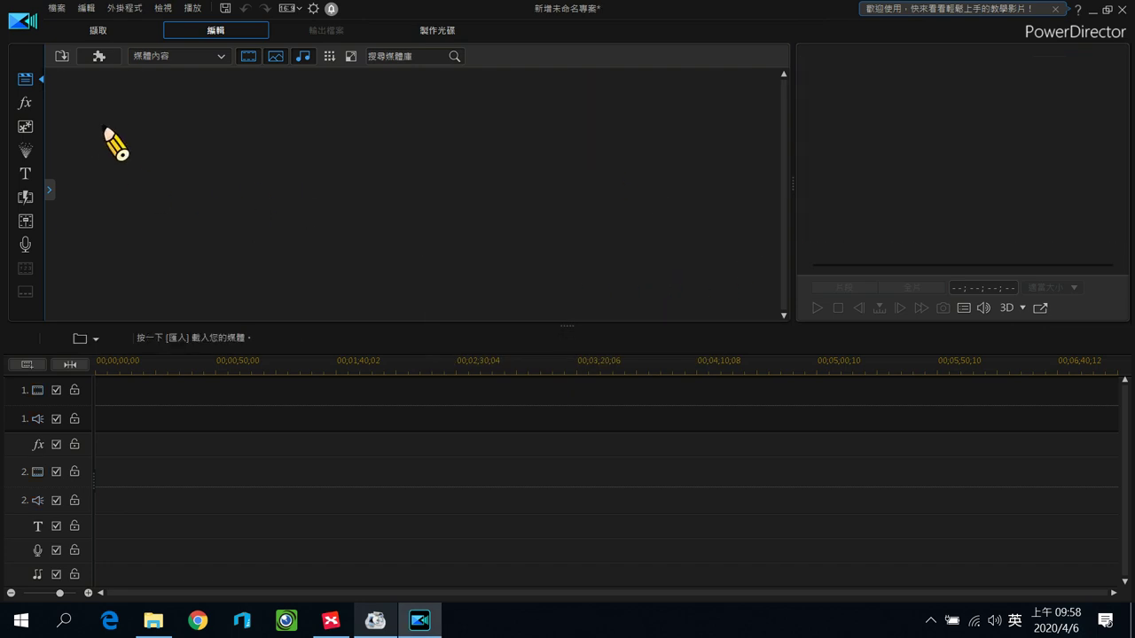
Step: Import the lesson video 3-109-創客雷切-00-E向量繪圖常用操作(上) from the 剪輯完成\縣定課程 folder into the media library
left_click(67, 56)
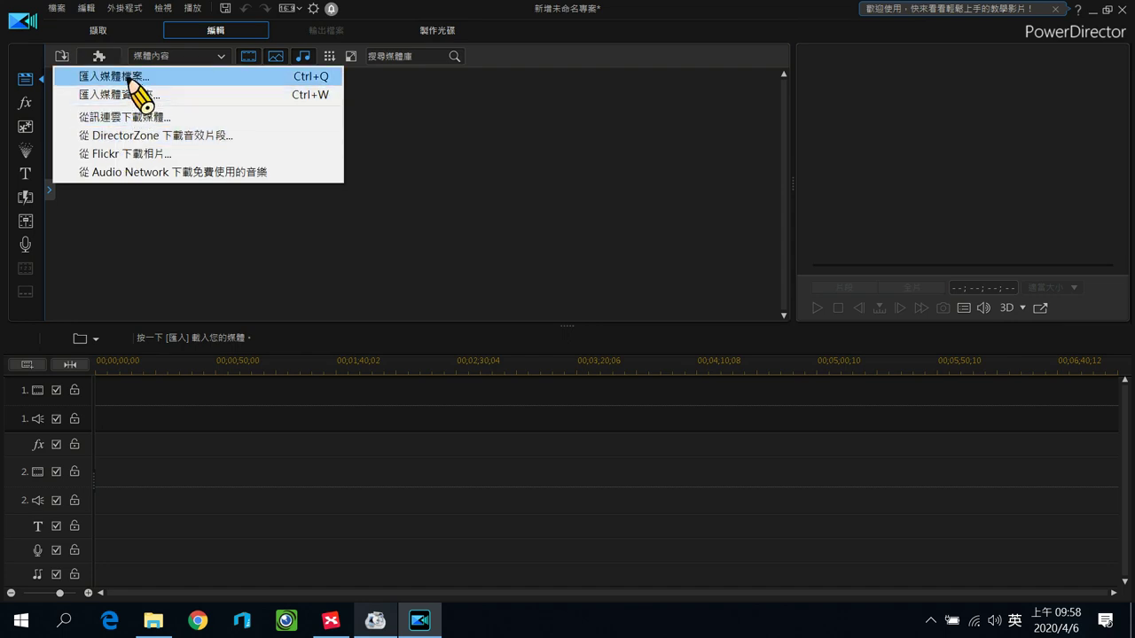
left_click(133, 76)
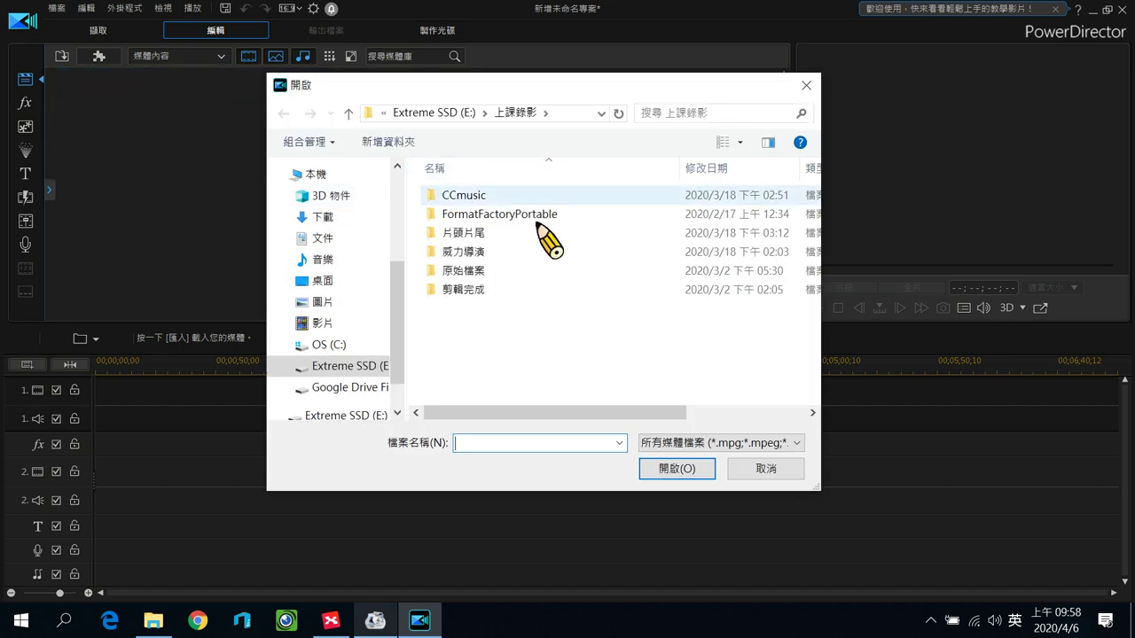
double_click(461, 290)
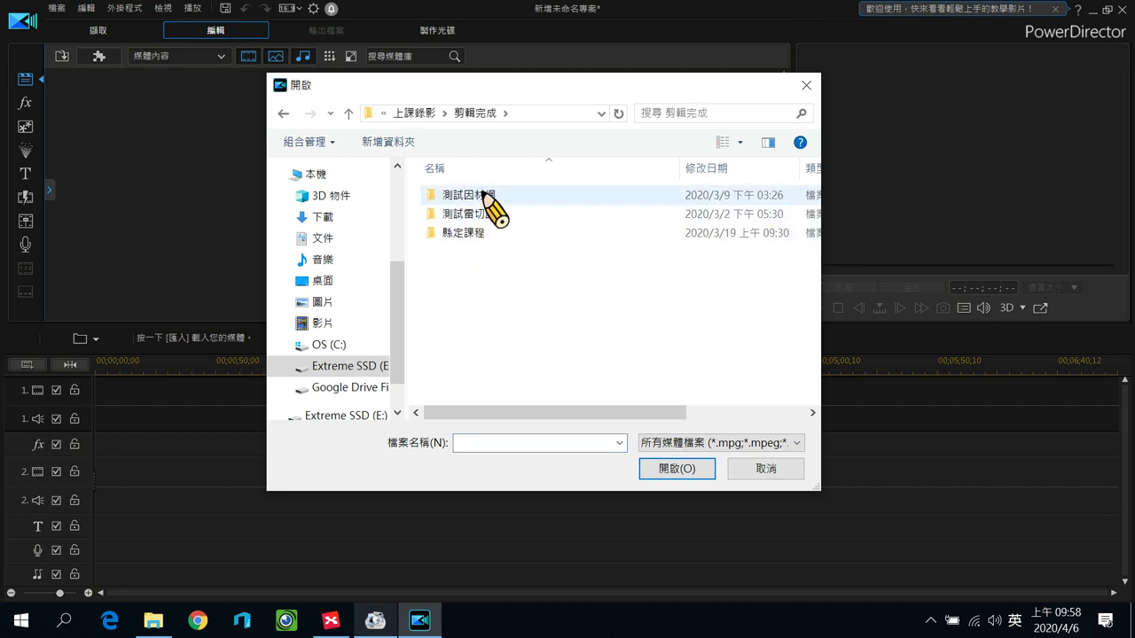
left_click(481, 197)
double_click(470, 234)
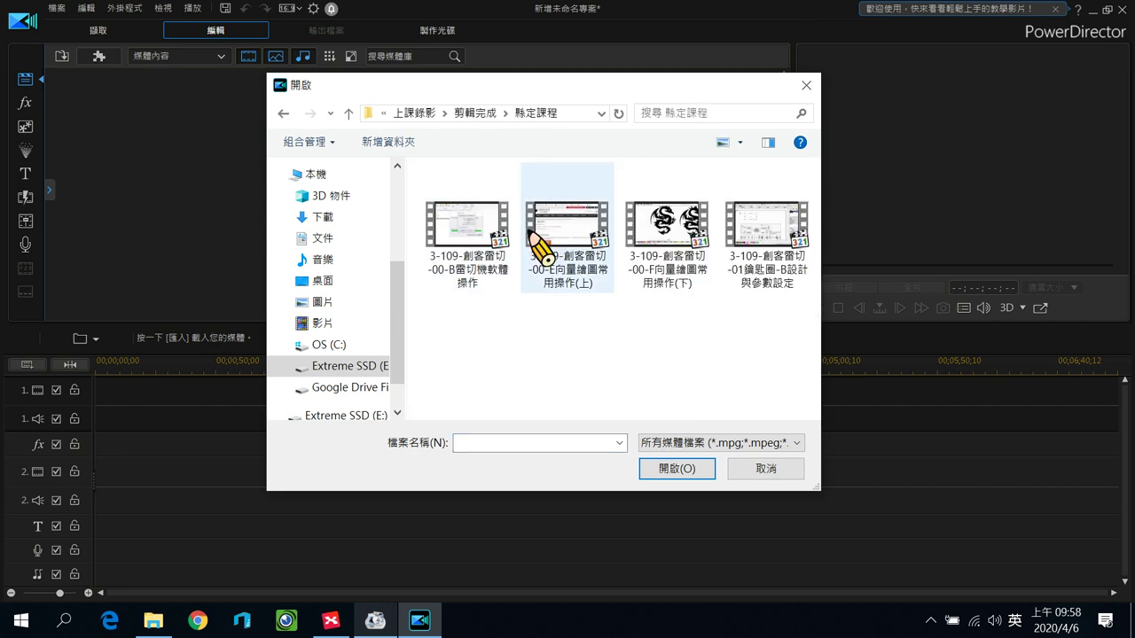
left_click(486, 255)
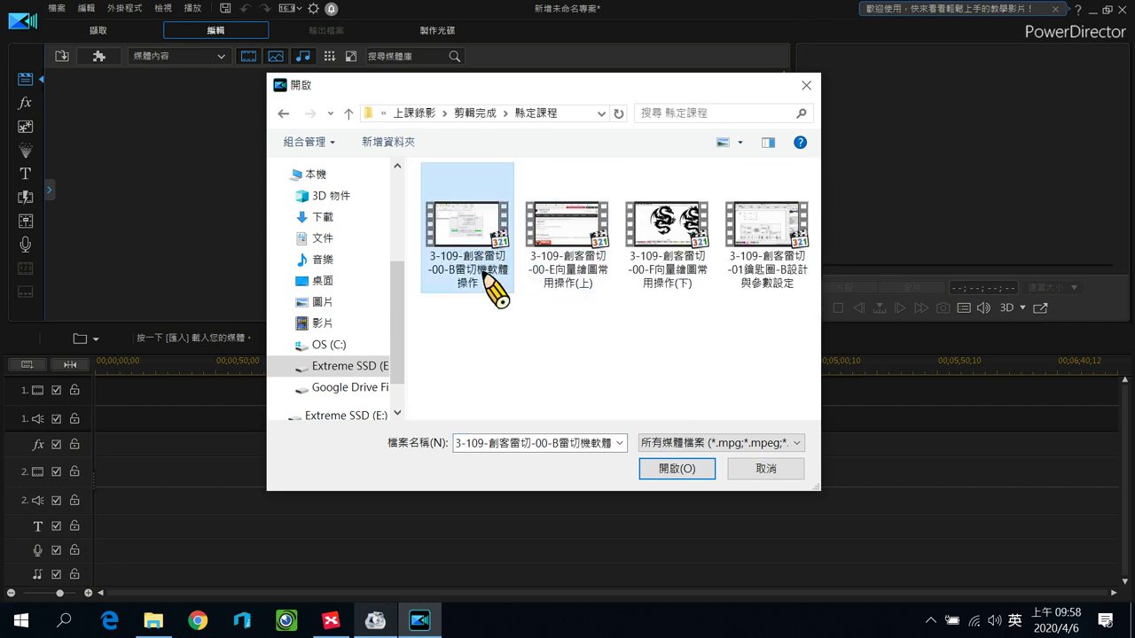
left_click(558, 241)
left_click(669, 468)
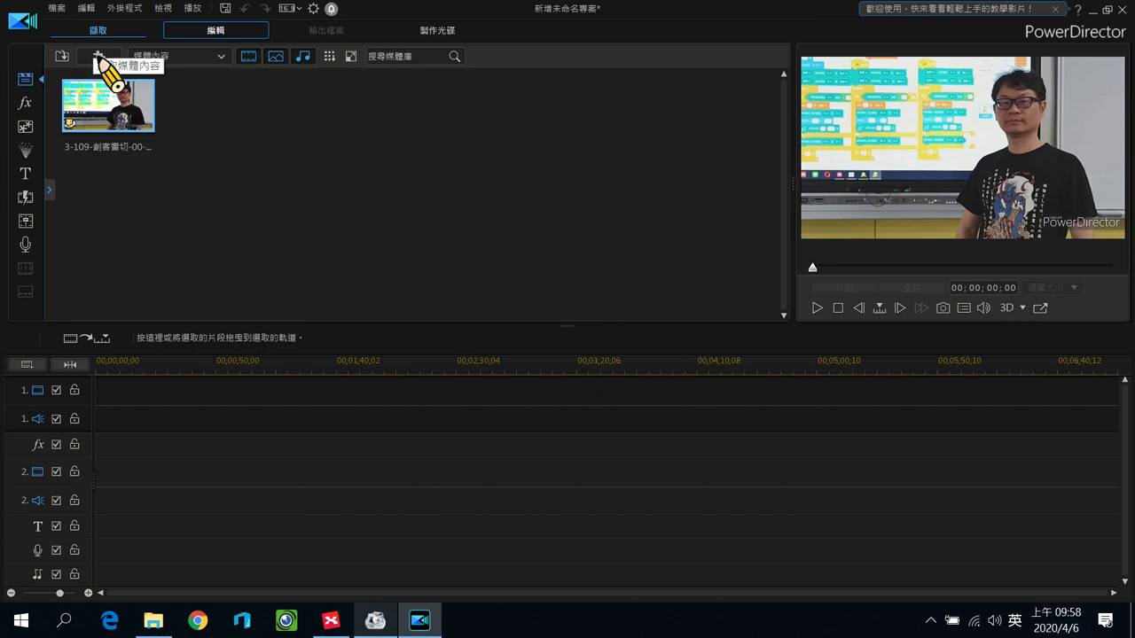
Step: Import 片尾17, 片頭_1 and the chapter opener 單節開頭-3-109-創客雷切-00-E向量繪圖常用操作上 from the 片頭片尾 folder
left_click(62, 57)
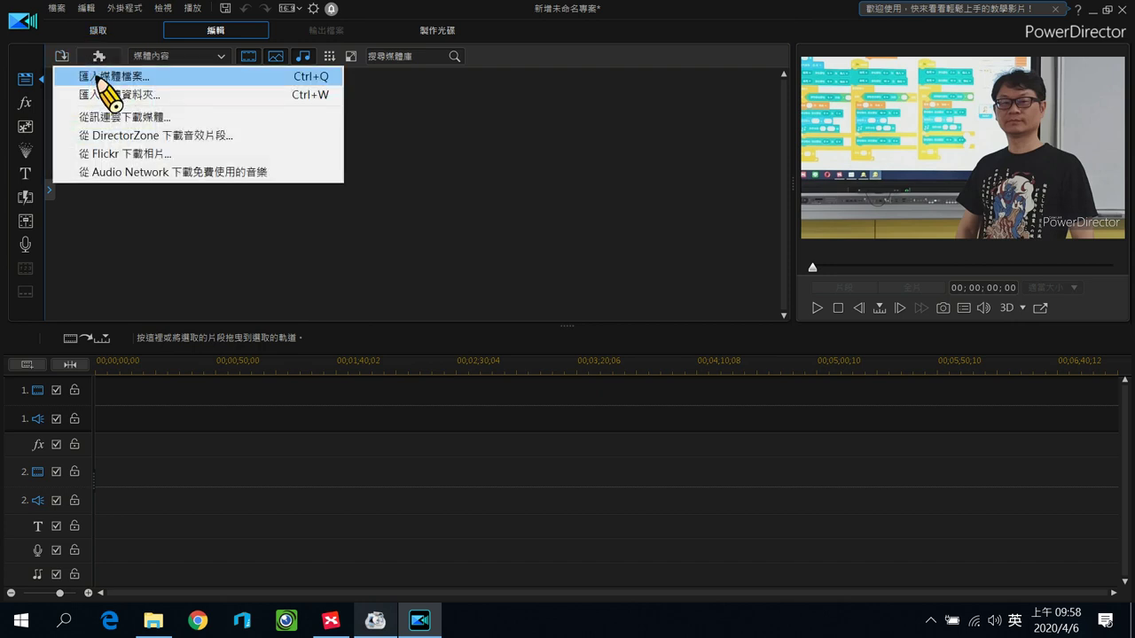
left_click(100, 77)
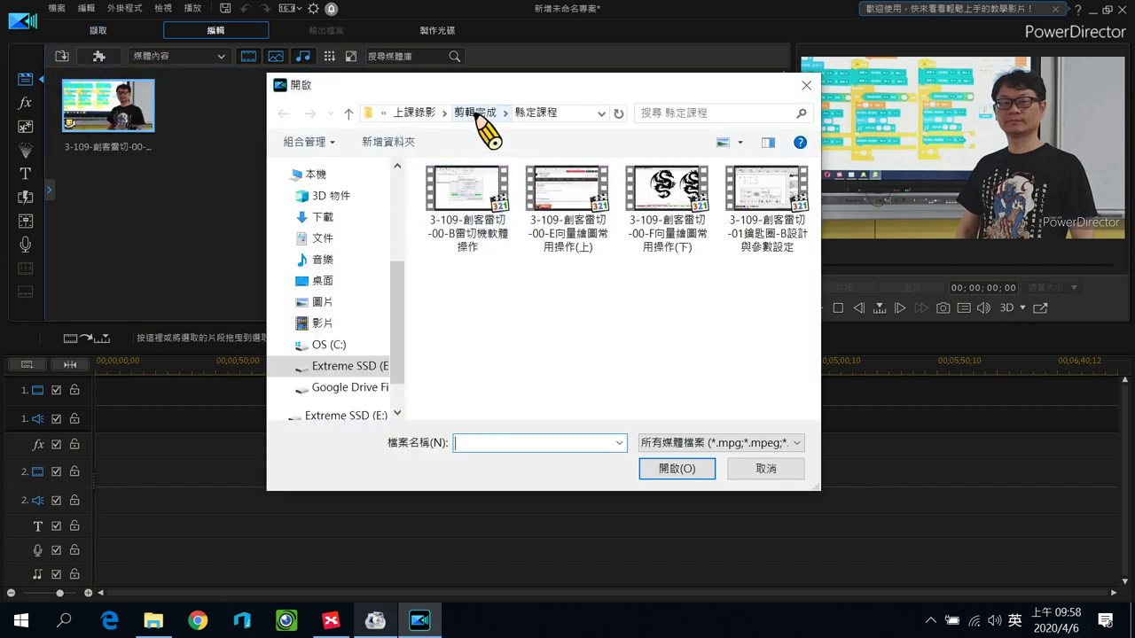
left_click(475, 113)
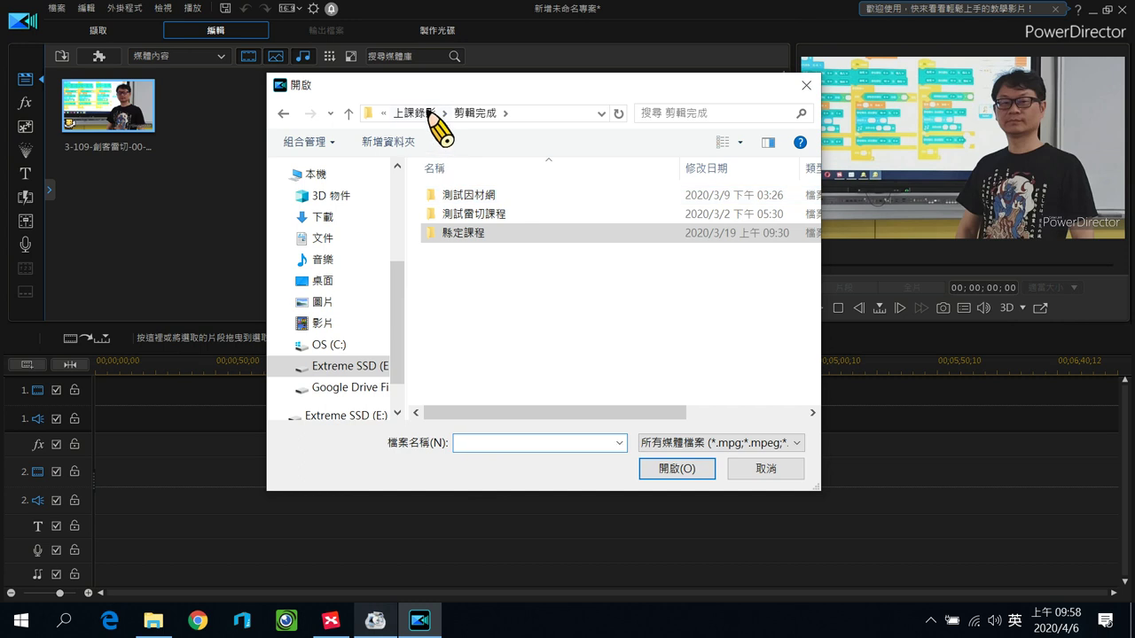
left_click(430, 111)
left_click(490, 233)
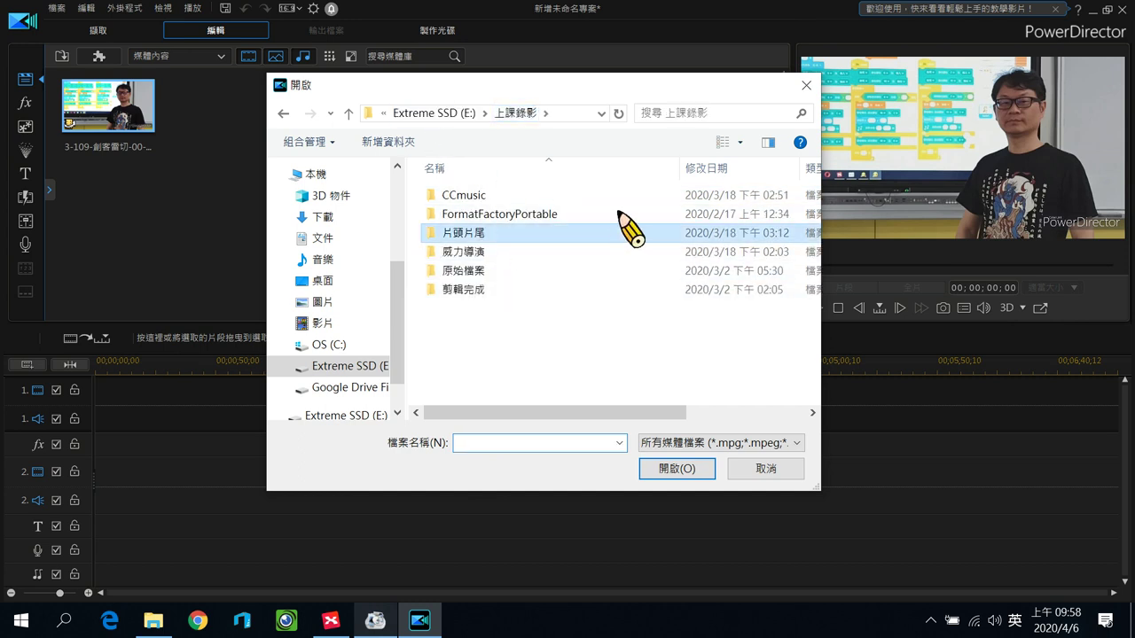
double_click(631, 232)
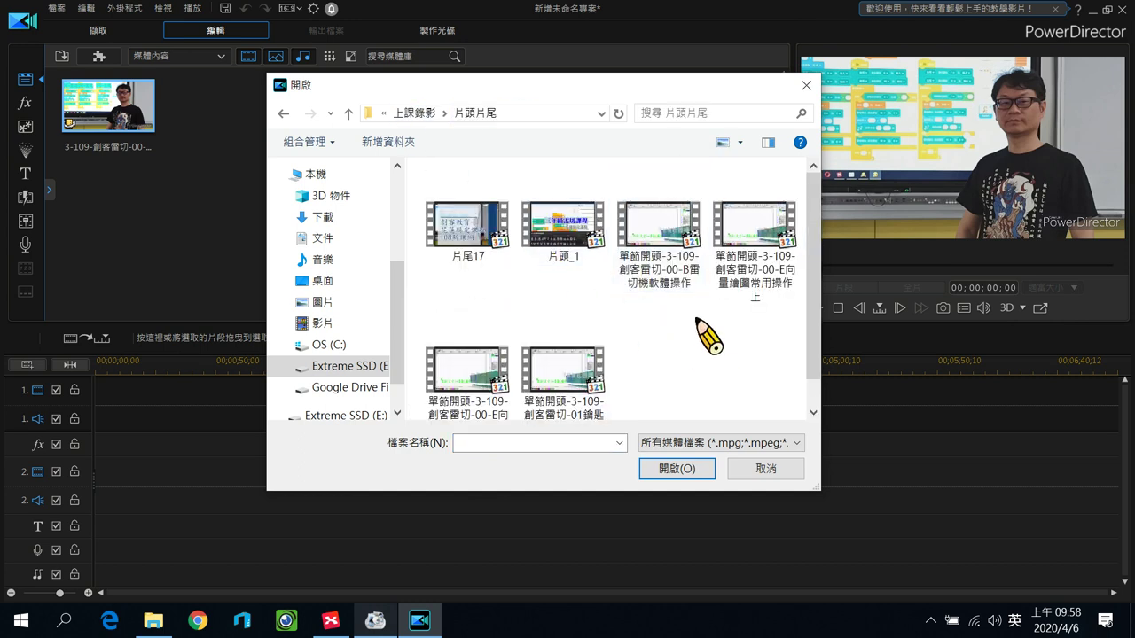
left_click(755, 243)
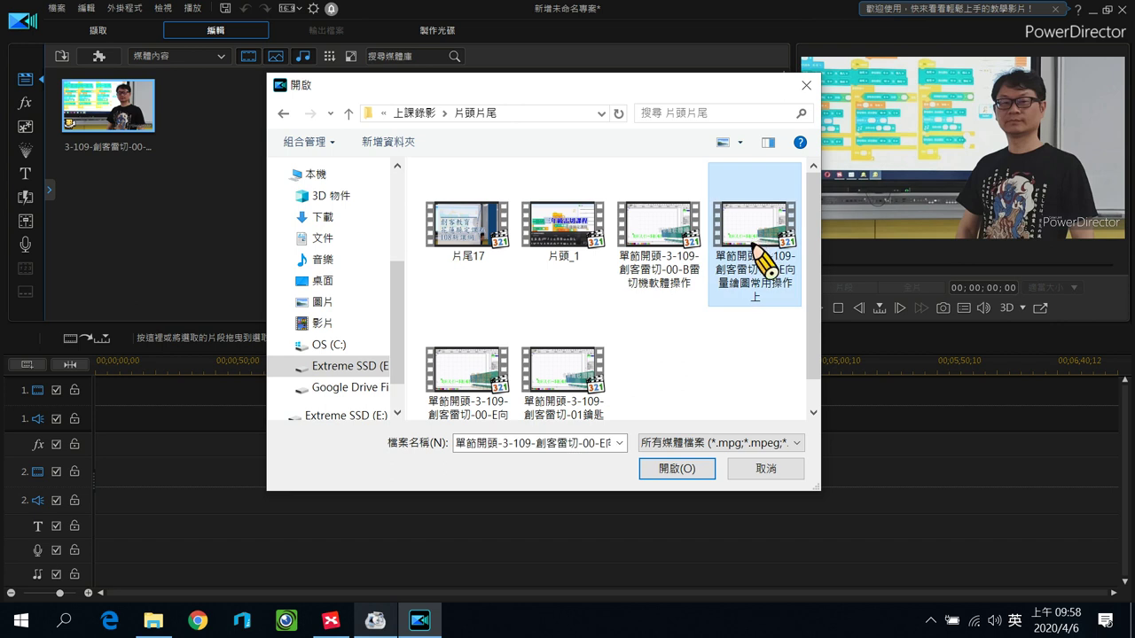
left_click(572, 244, "ctrl")
left_click(468, 249, "ctrl")
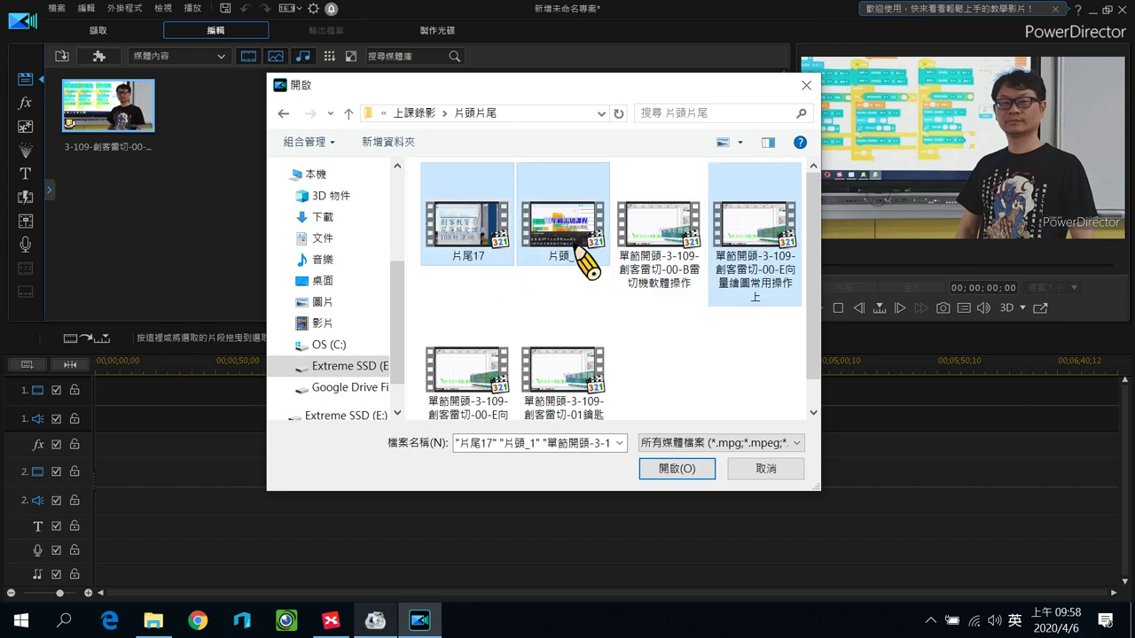
left_click(676, 468)
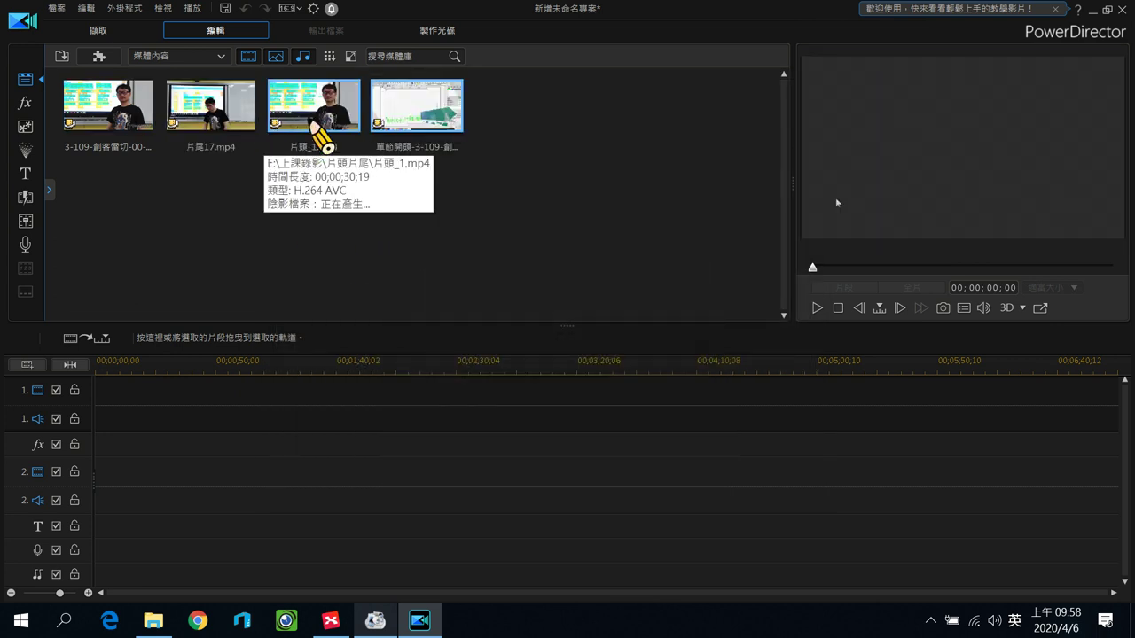
Step: Place 片頭_1, the 單節開頭 chapter opener, the 3-109 lesson video and 片尾17 end to end on track 1
left_click_drag(317, 101, 96, 426)
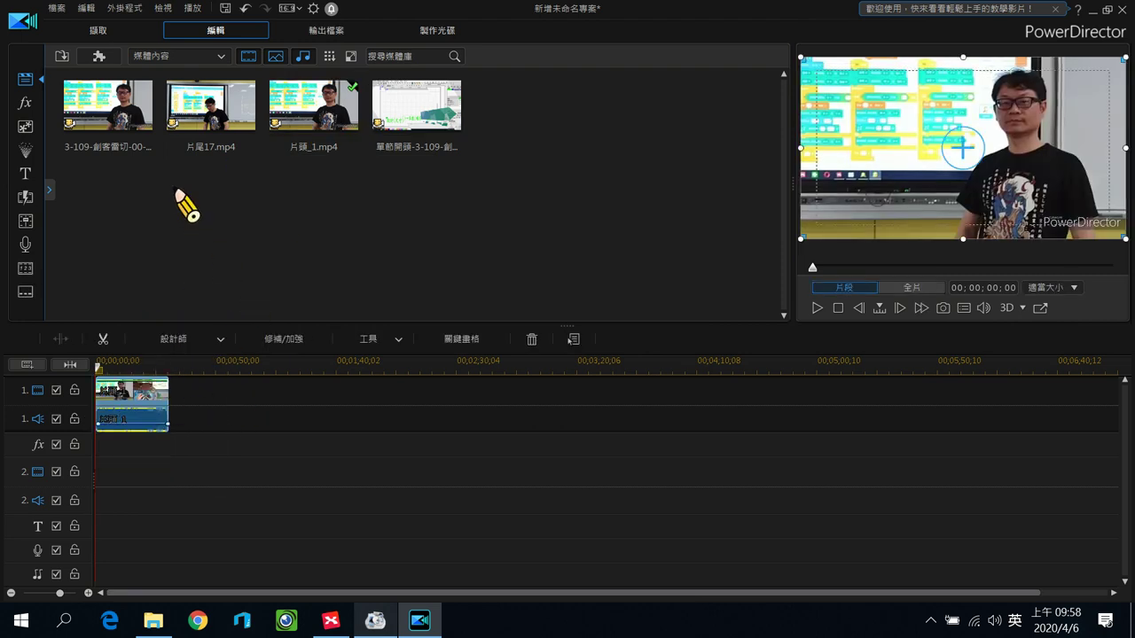
left_click_drag(387, 186, 199, 390)
left_click_drag(108, 123, 213, 428)
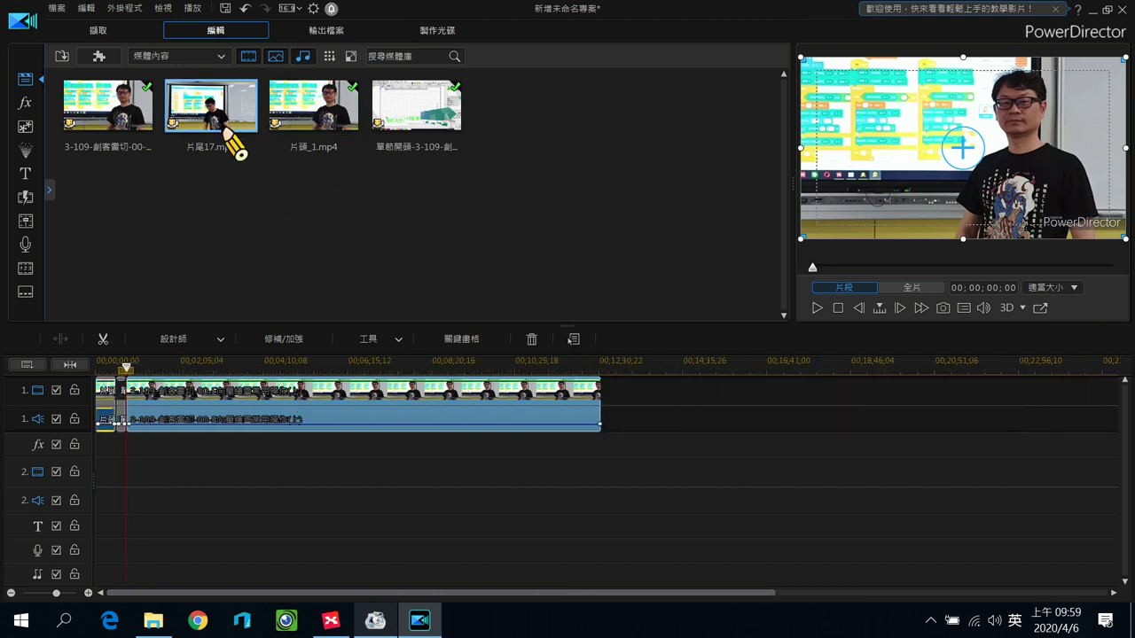
left_click_drag(227, 131, 606, 402)
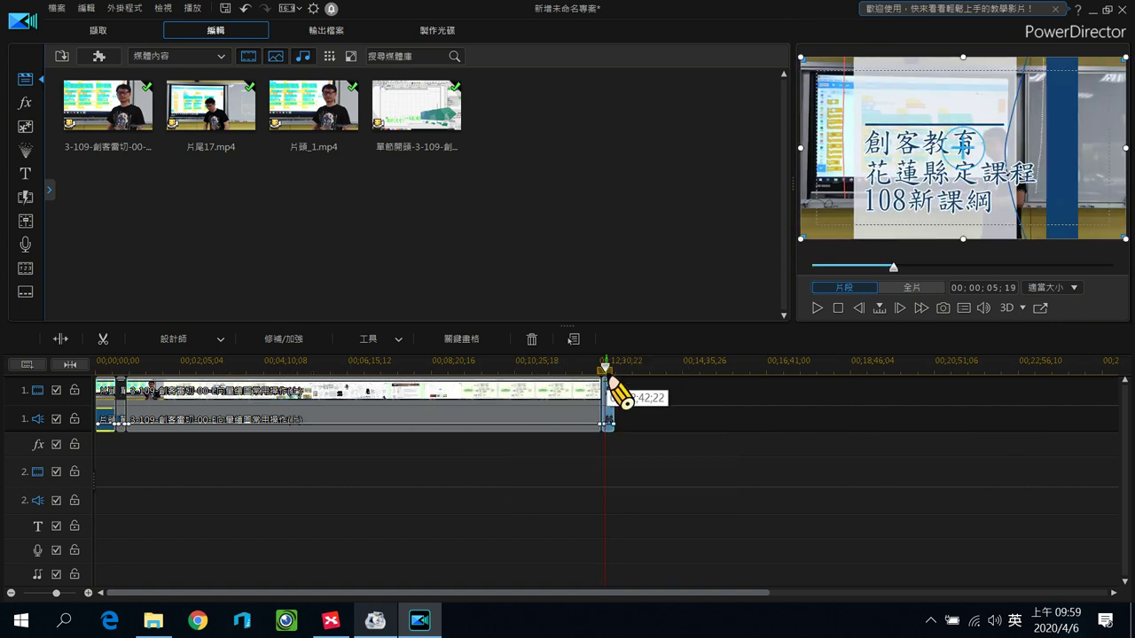
Step: Preview the merged movie on track 1 in 全片 mode and skip ahead toward its end
left_click(253, 418)
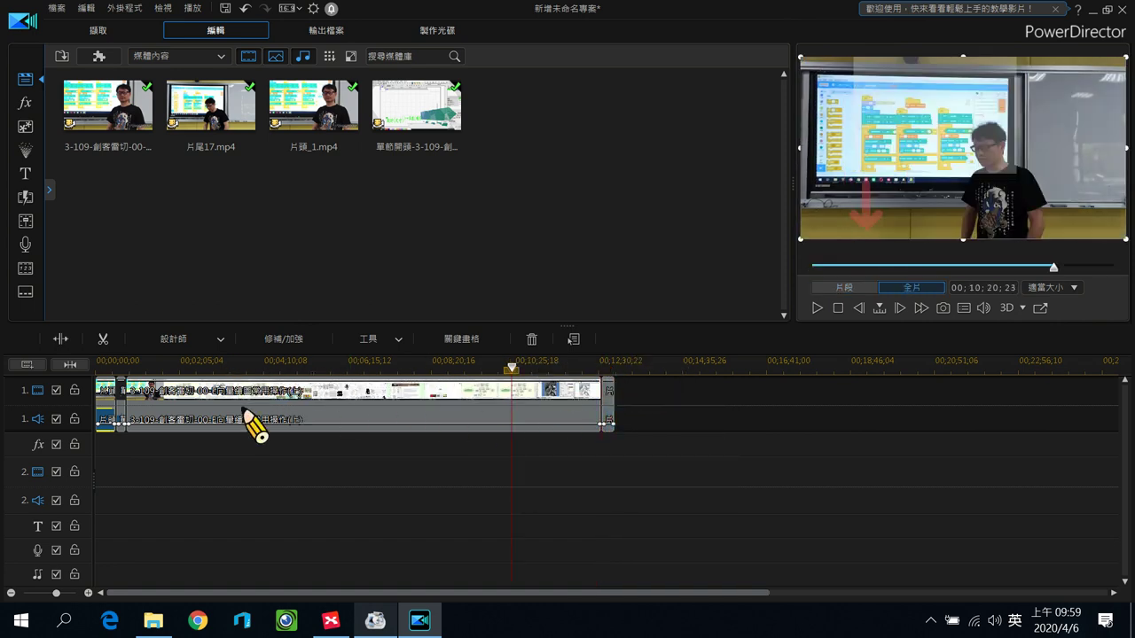
left_click(873, 286)
left_click(818, 309)
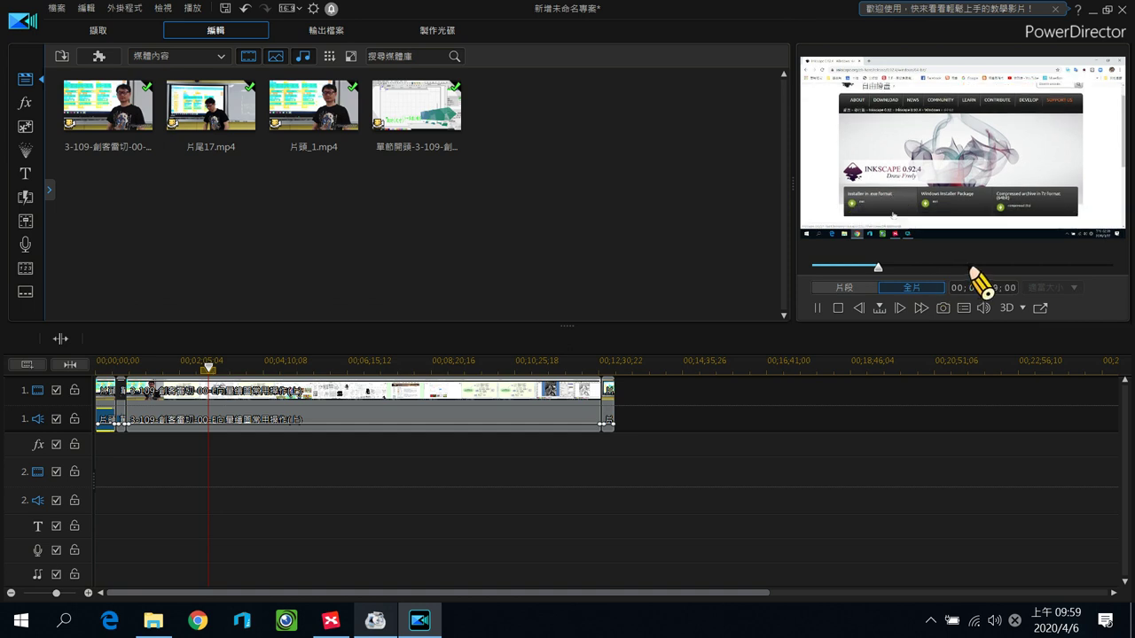
left_click_drag(1043, 268, 1100, 267)
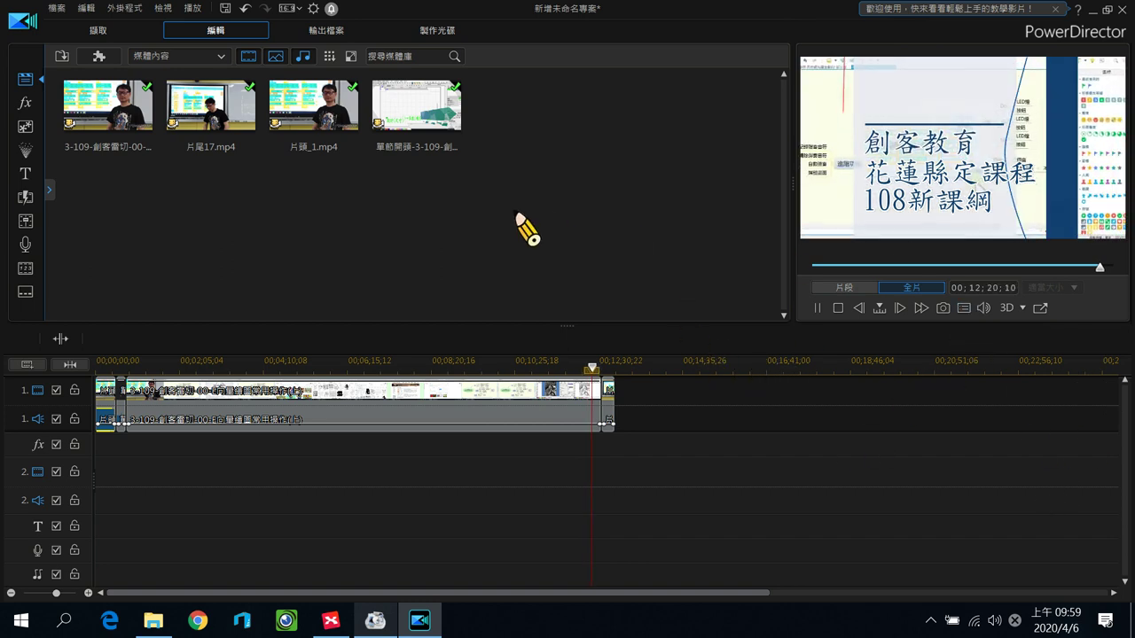
Step: Close PowerDirector and review the 合併影片 and YOUTUBE音效庫取得CC背景音樂 topics under 剪輯 in the XMind map
left_click(1128, 12)
left_click(571, 346)
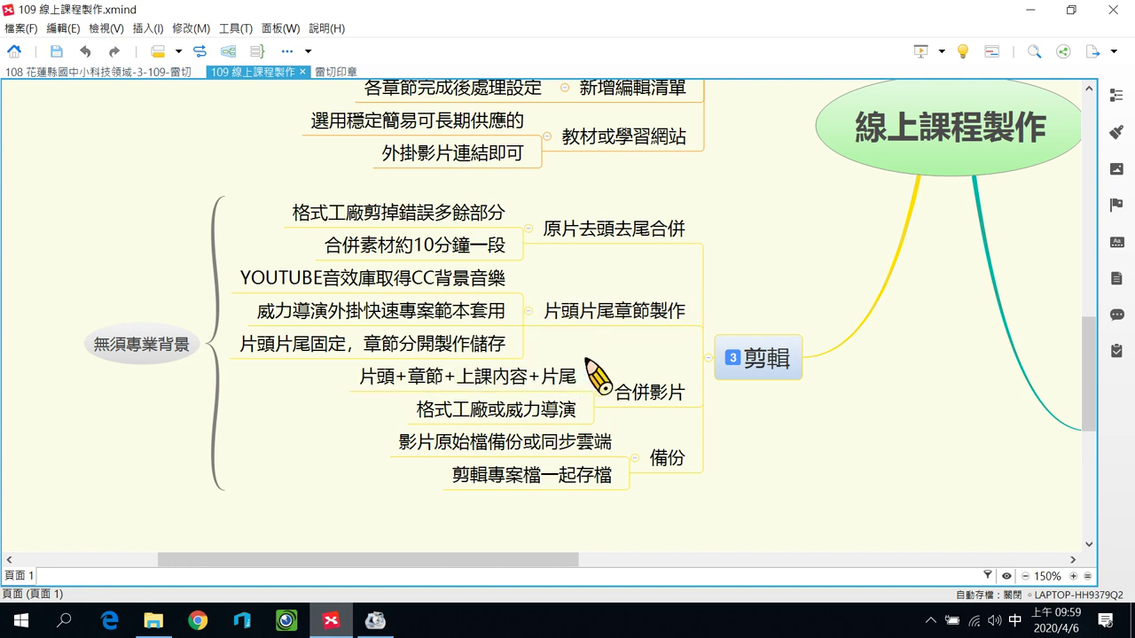
left_click(556, 407)
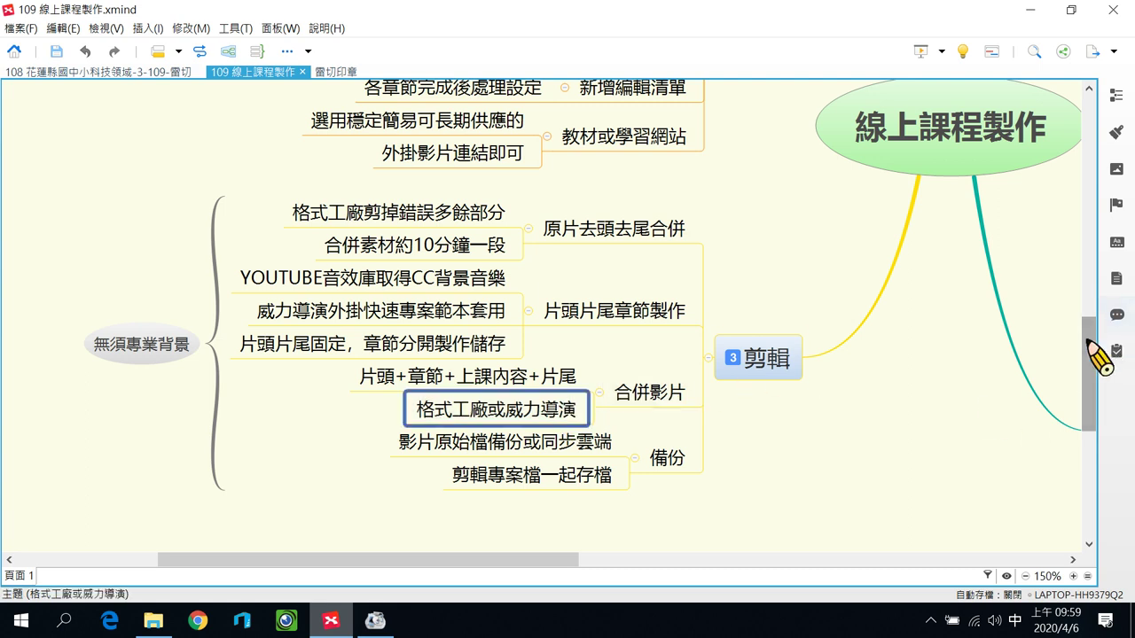
left_click_drag(1088, 327, 1111, 348)
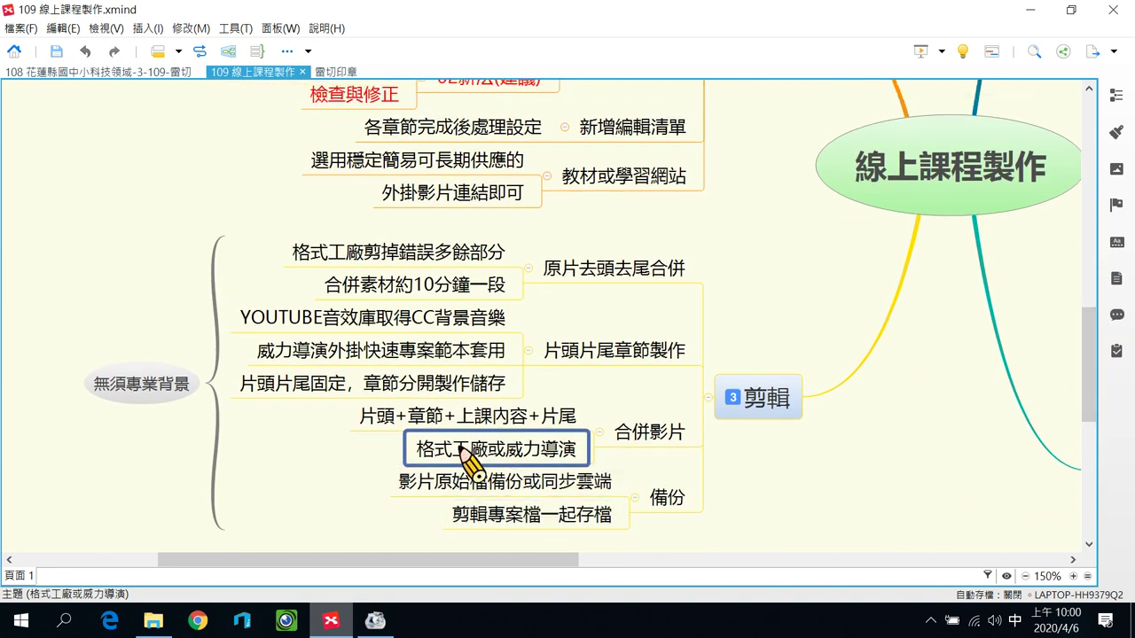
left_click(679, 468)
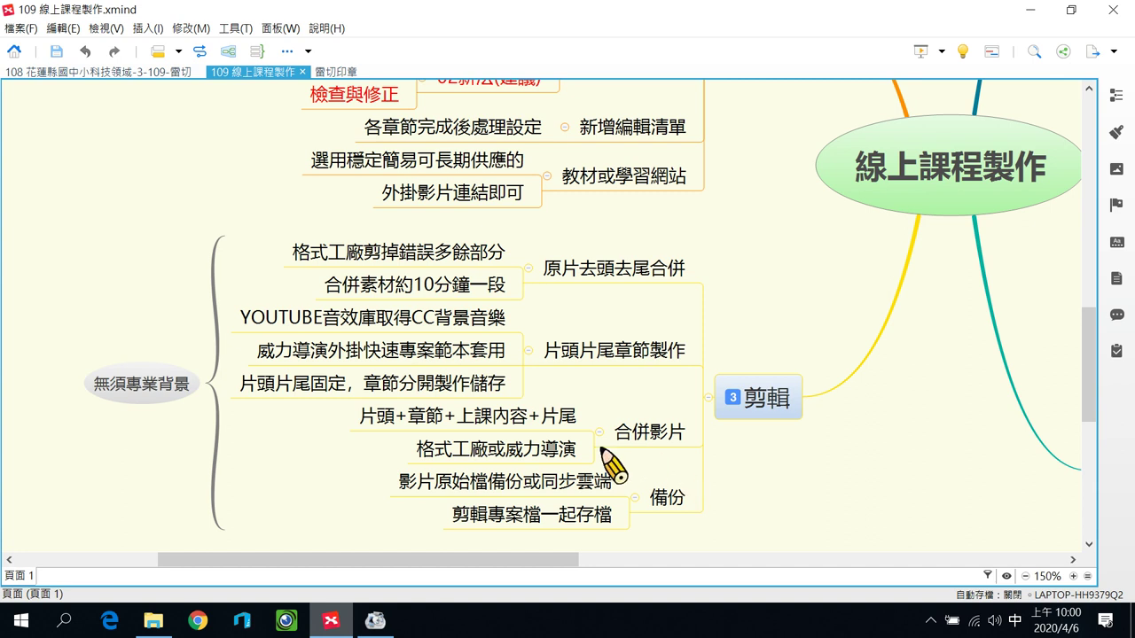
left_click(477, 323)
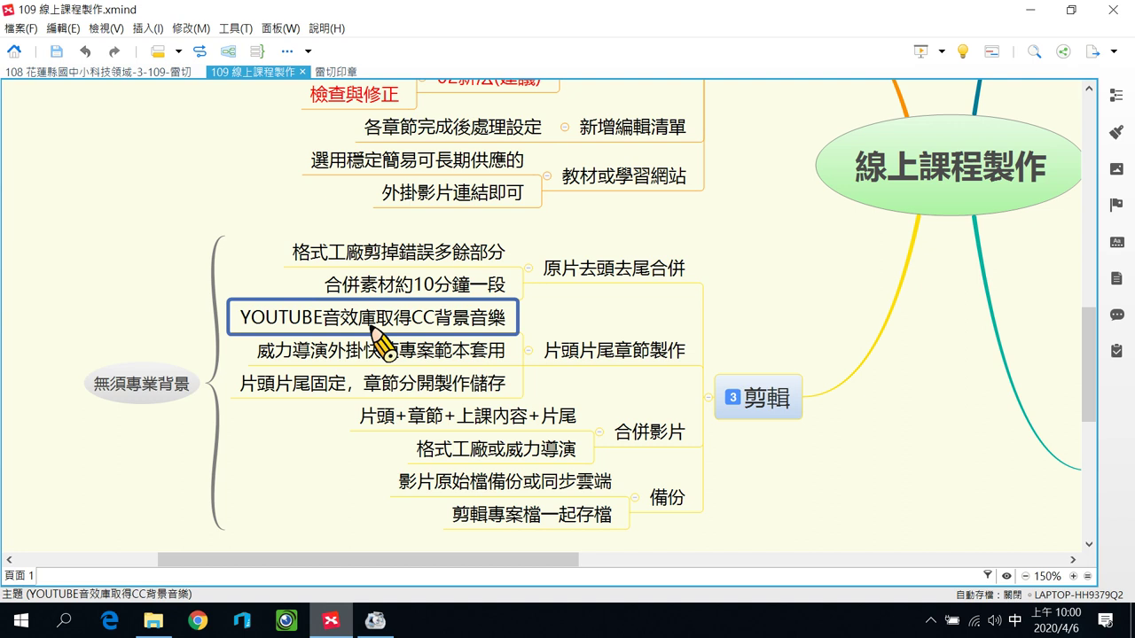
Step: Switch to Chrome, open the bookmarked 自造者時代 blog and find the 教學研究、資訊工具 link section
left_click(198, 621)
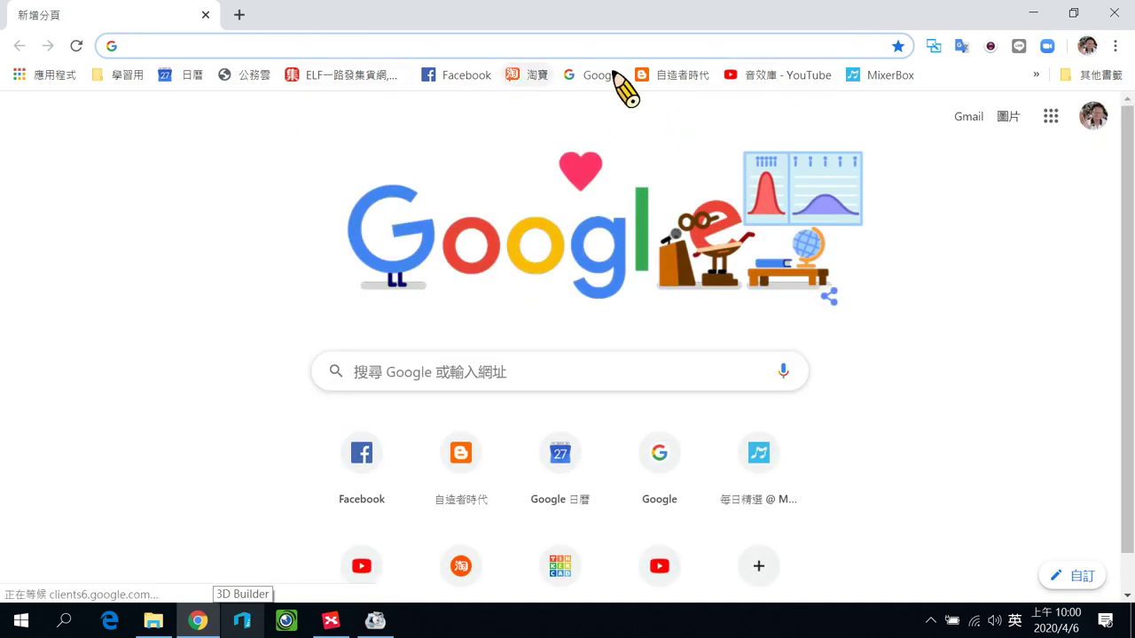
left_click(661, 76)
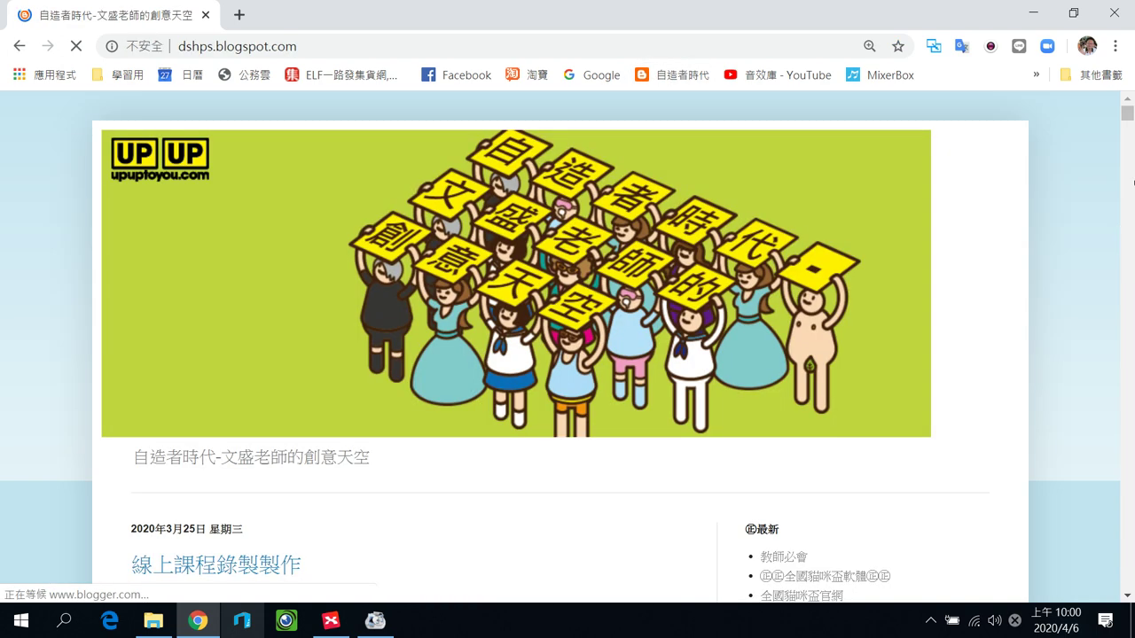
scroll(1062, 450, "down", 3)
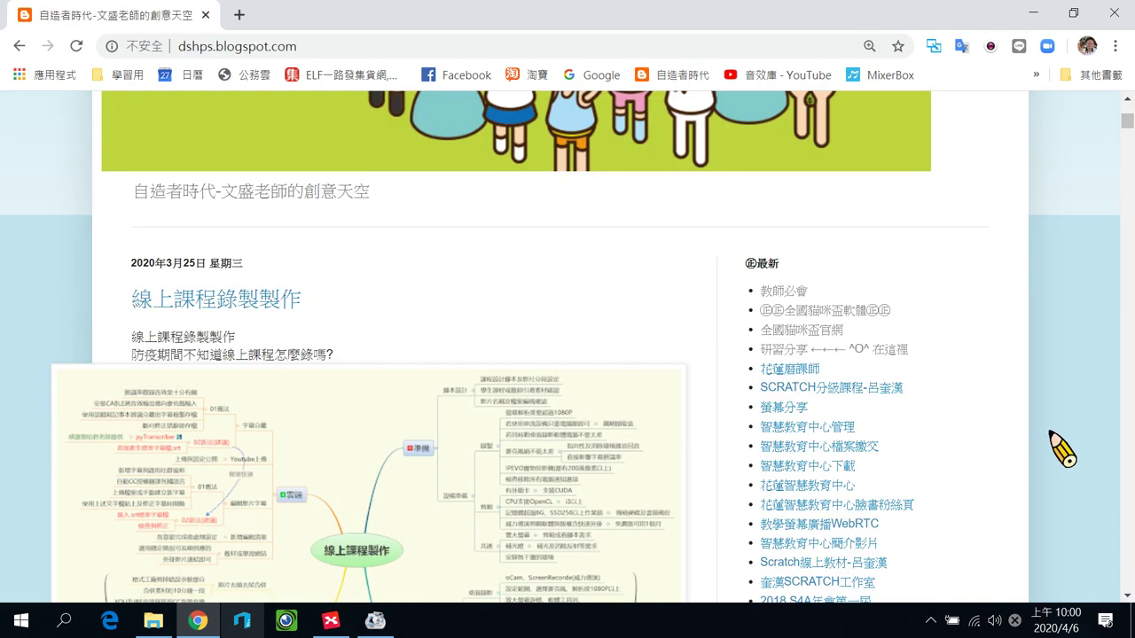
scroll(1051, 450, "down", 10)
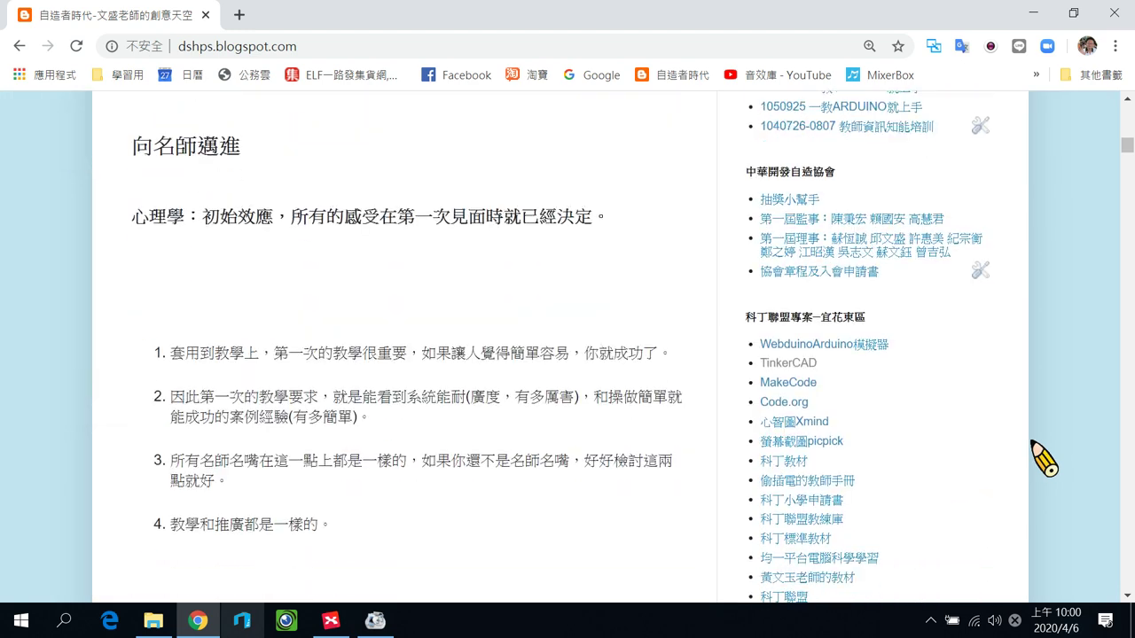
scroll(1044, 459, "down", 15)
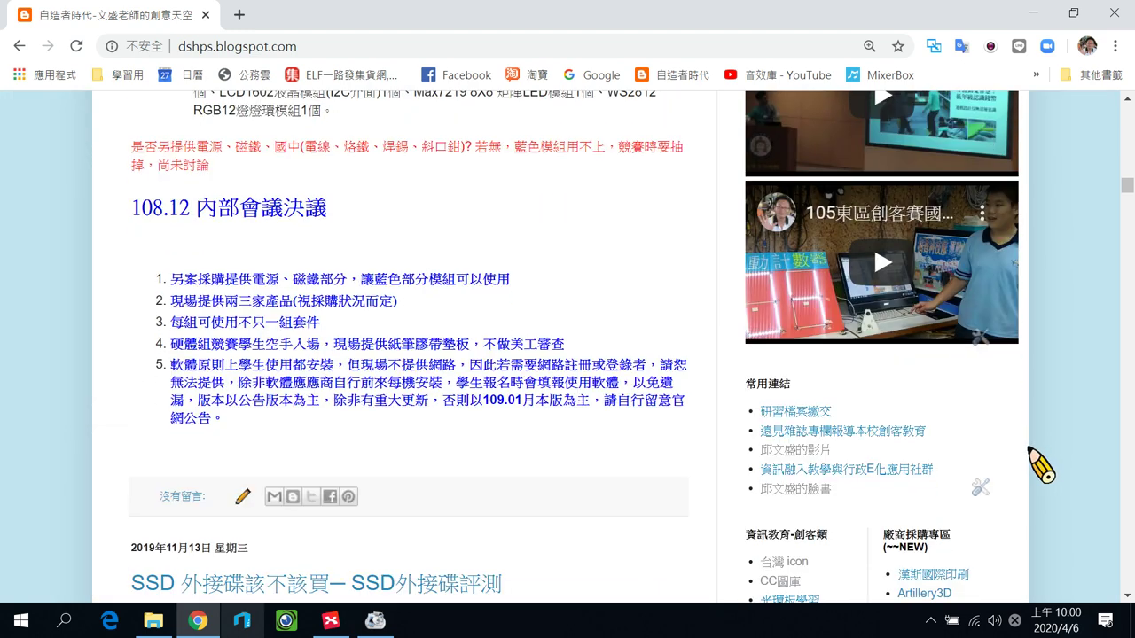
scroll(1039, 465, "down", 2)
scroll(1039, 464, "down", 15)
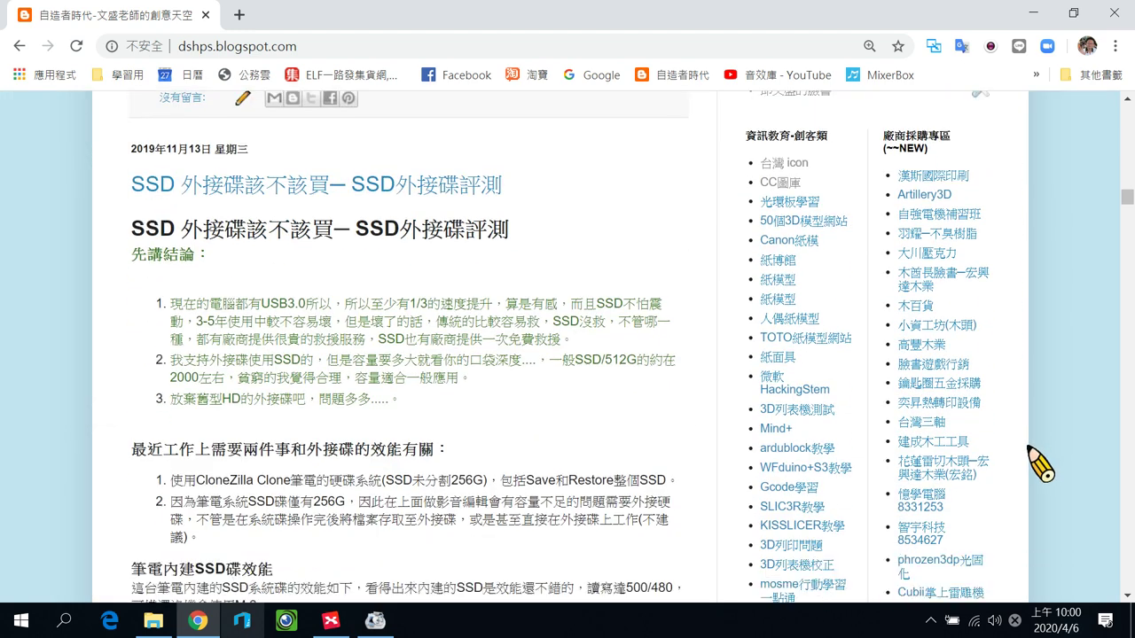
scroll(1039, 464, "down", 15)
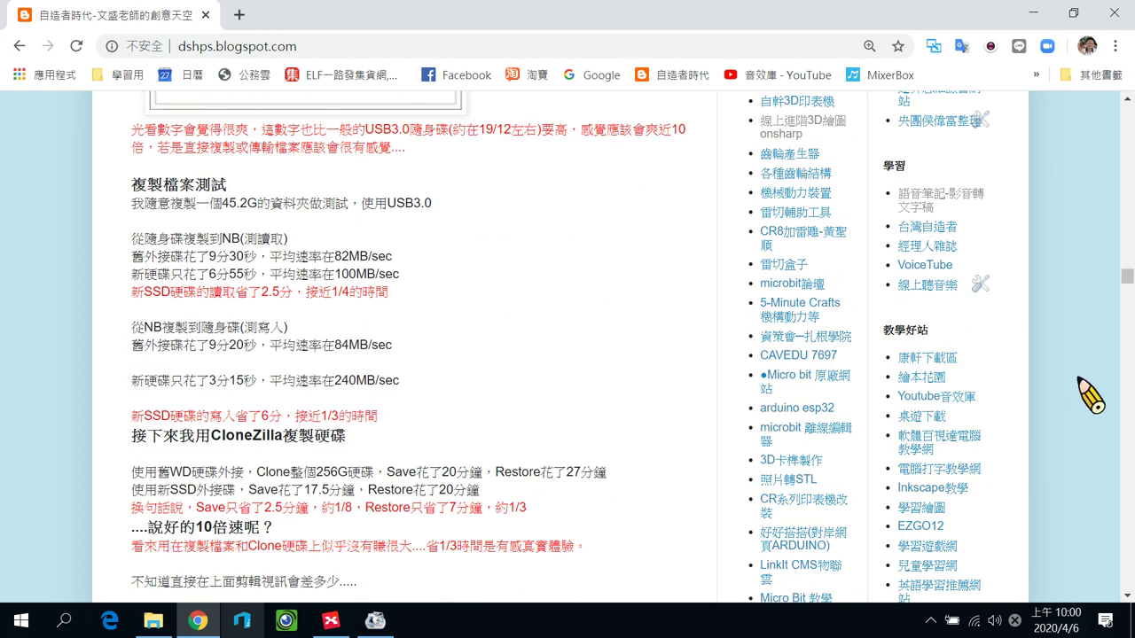
scroll(1077, 403, "down", 10)
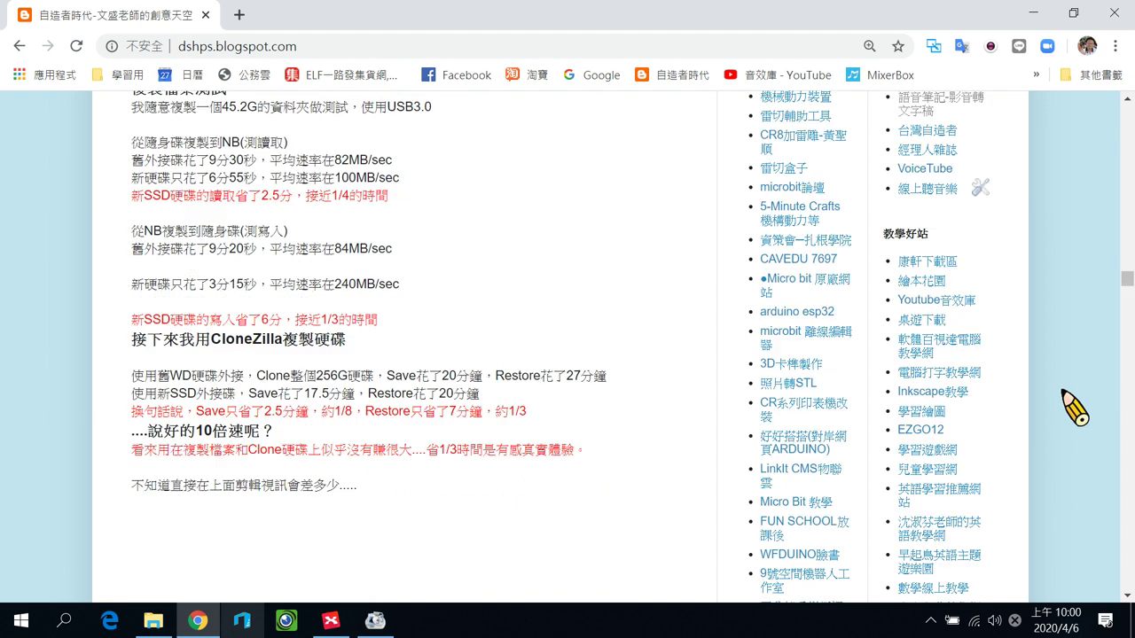
scroll(1083, 296, "down", 5)
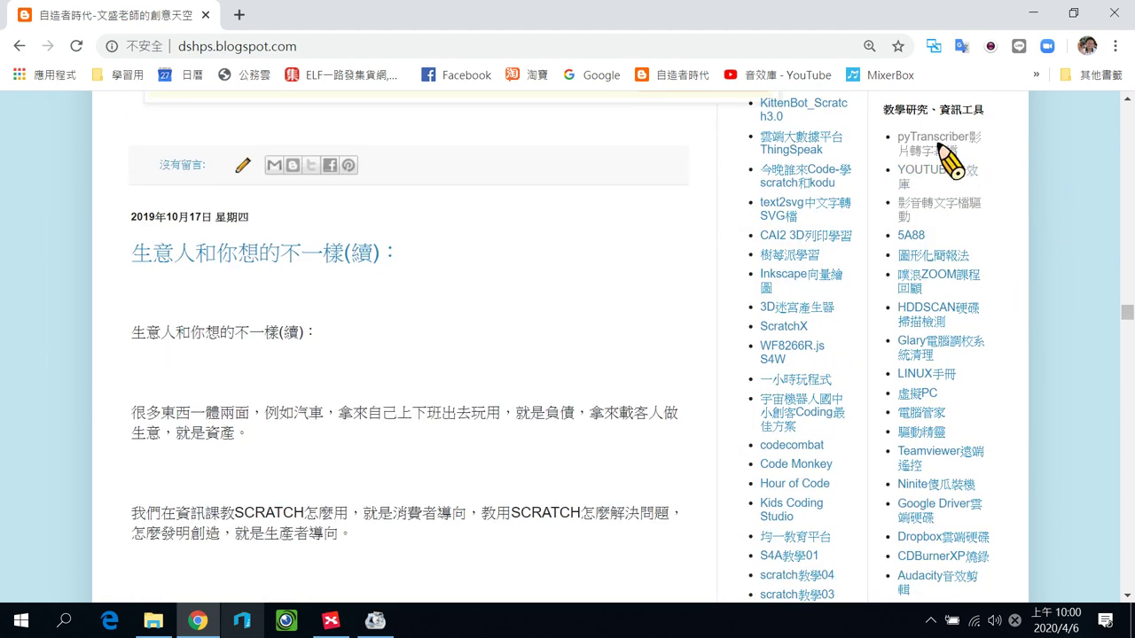
Step: Highlight the 教學研究、資訊工具 heading on the blog and open the YOUTUBE音效庫 link beneath it
double_click(900, 110)
left_click_drag(973, 106, 999, 105)
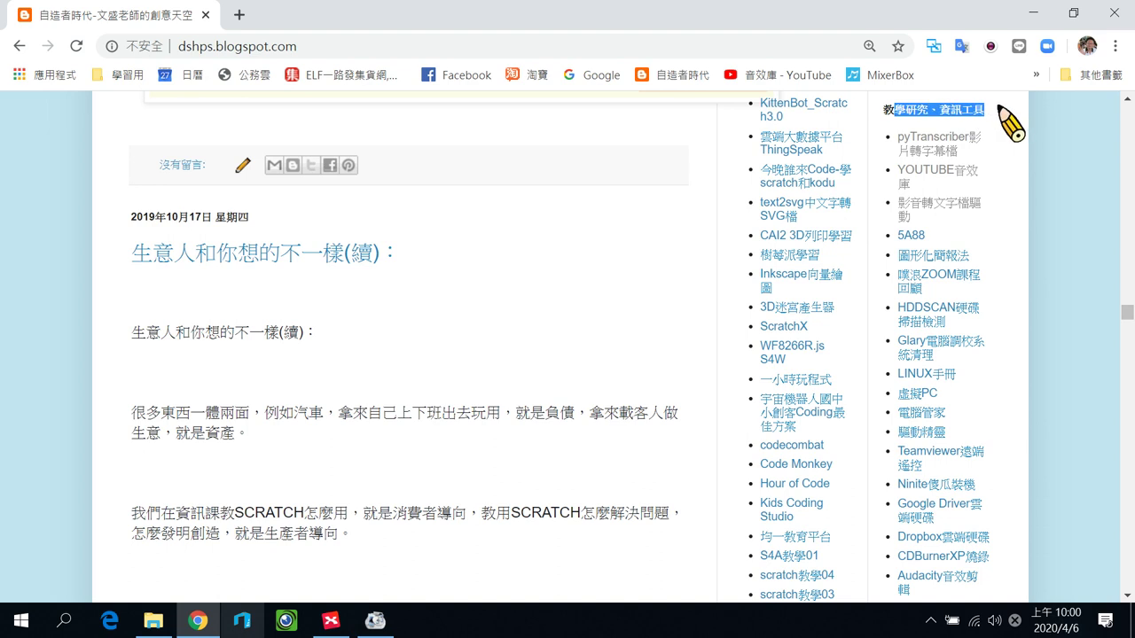
scroll(1011, 178, "up", 2)
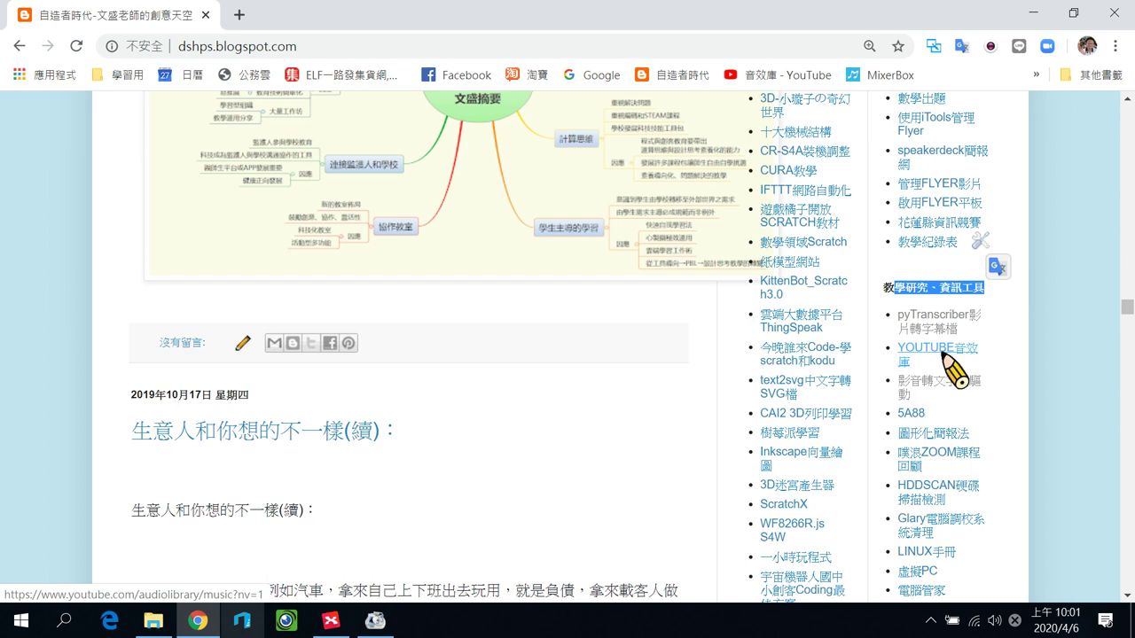
left_click(943, 347)
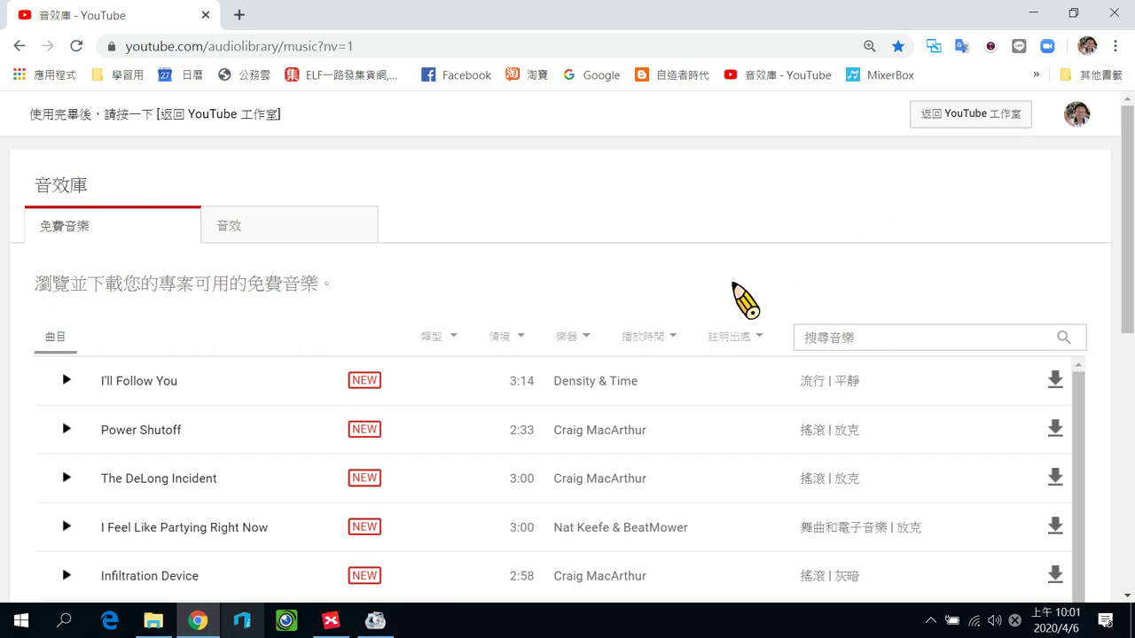
Step: Look over the 免費音樂 page of the audio library and highlight its description of free music for projects
scroll(666, 280, "down", 1)
scroll(674, 284, "up", 1)
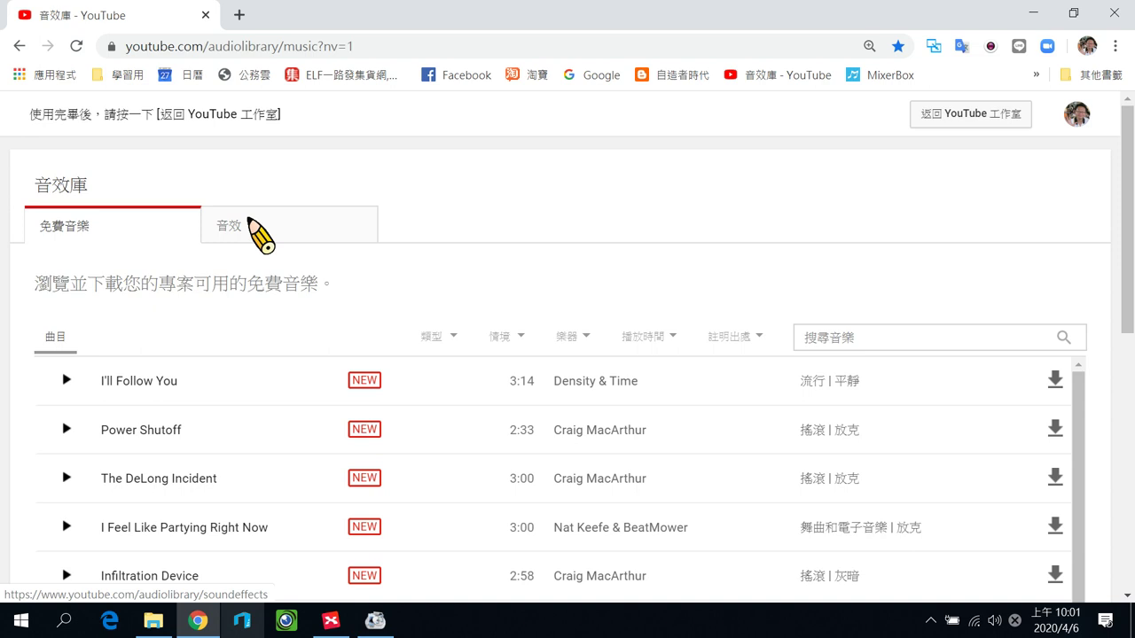
left_click_drag(180, 284, 330, 284)
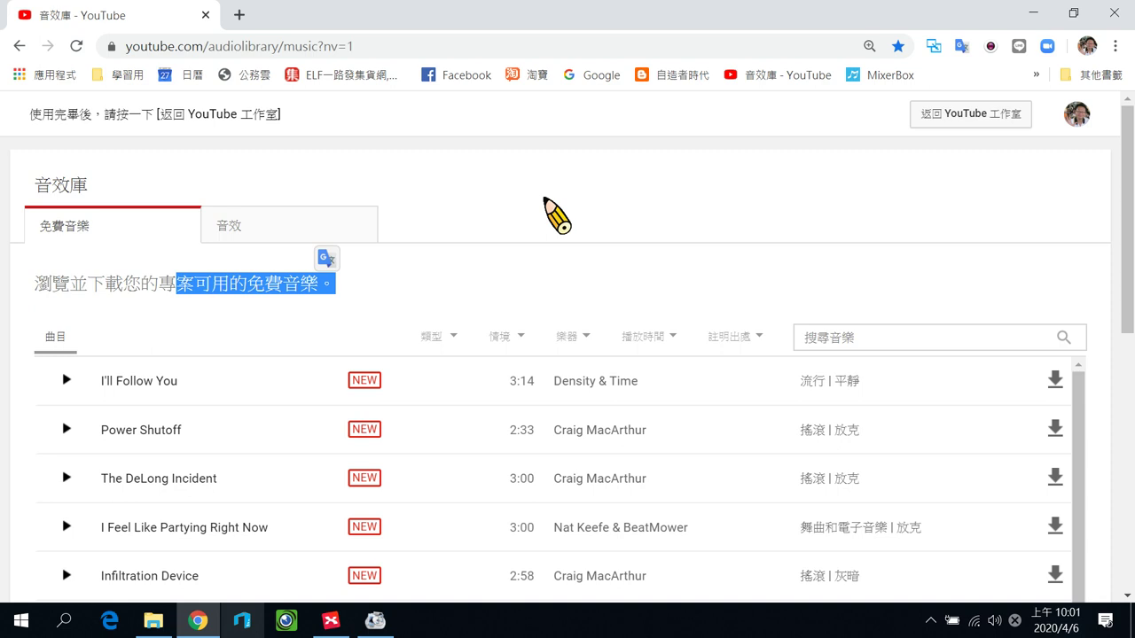
left_click(546, 203)
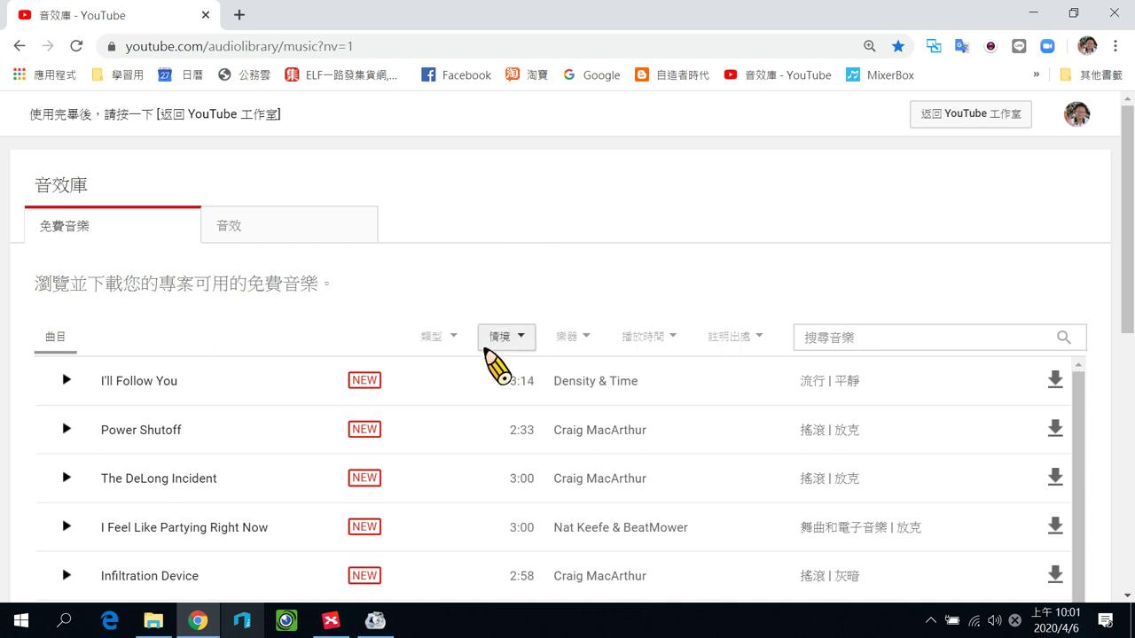
Step: Filter the free music by the 勵志 mood and preview the John F. Kennedy Inaugural Speech and New Year's Anthem
left_click(523, 338)
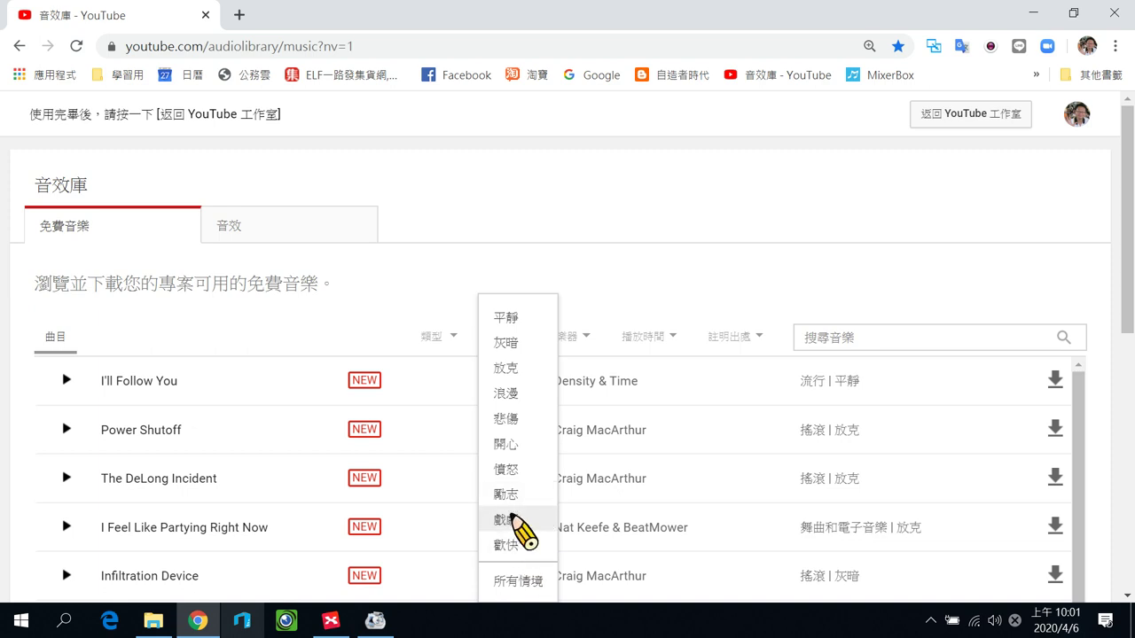
left_click(507, 494)
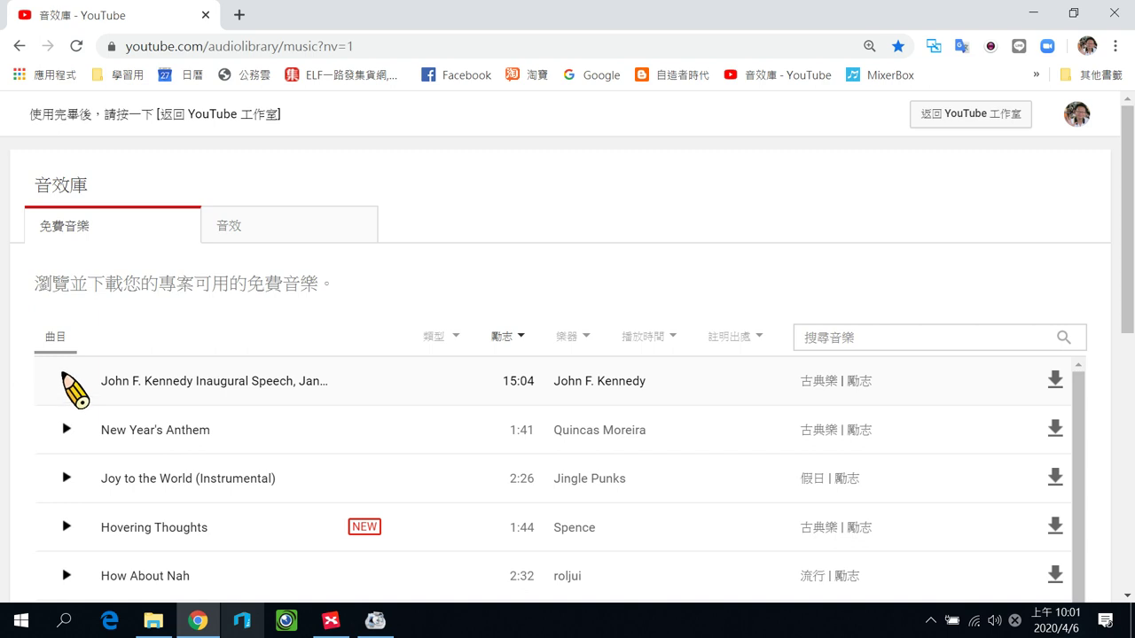
left_click(66, 381)
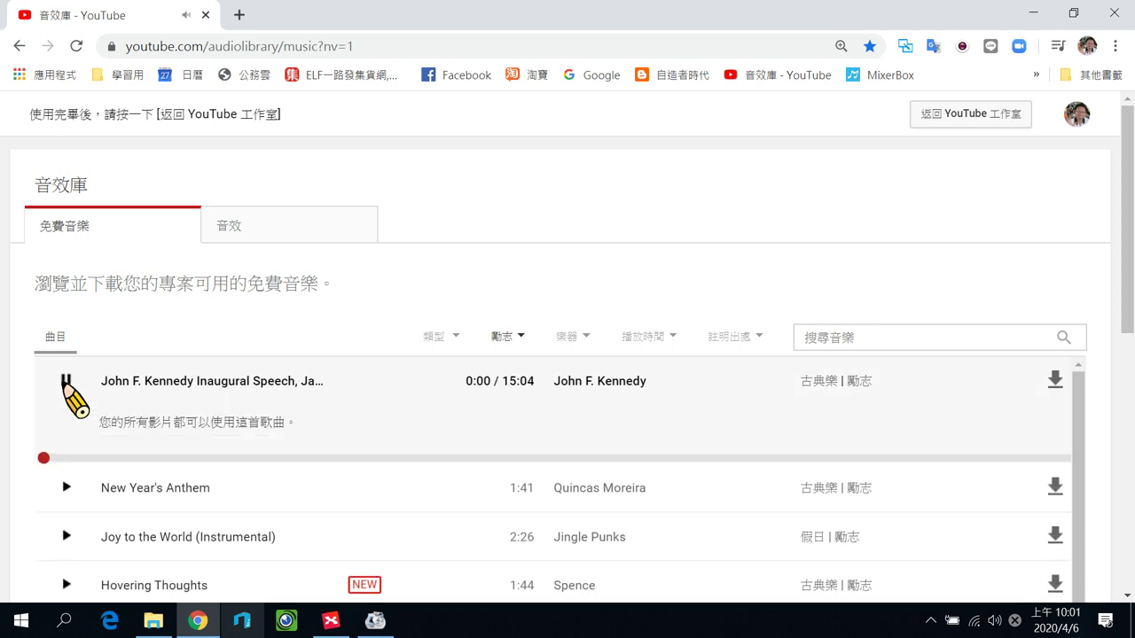
scroll(393, 418, "down", 3)
scroll(119, 456, "up", 3)
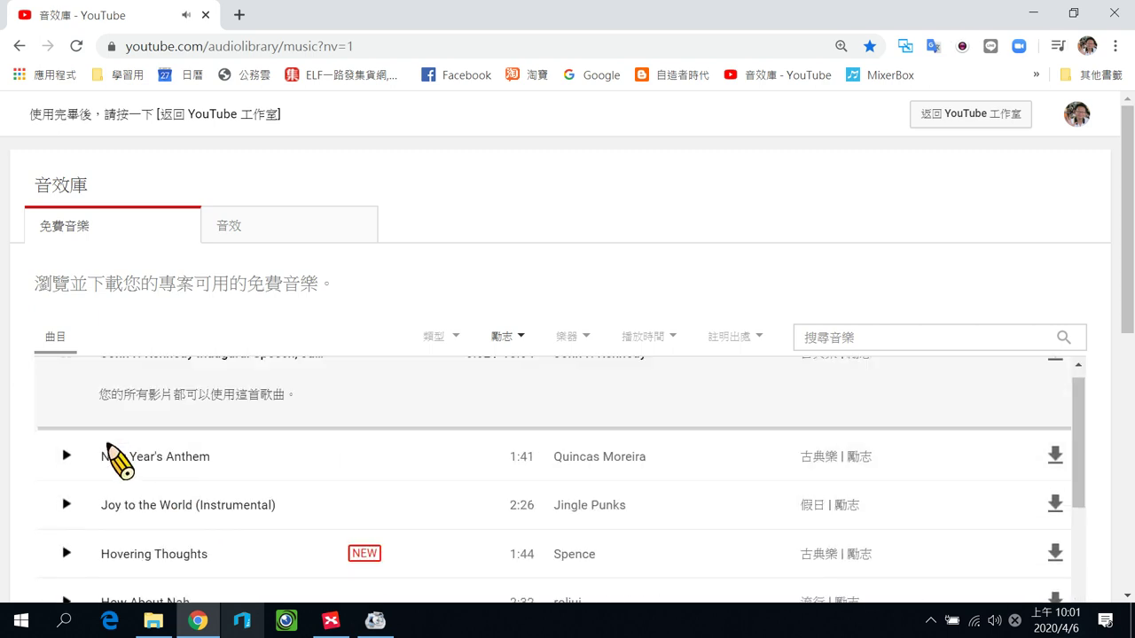
left_click(66, 484)
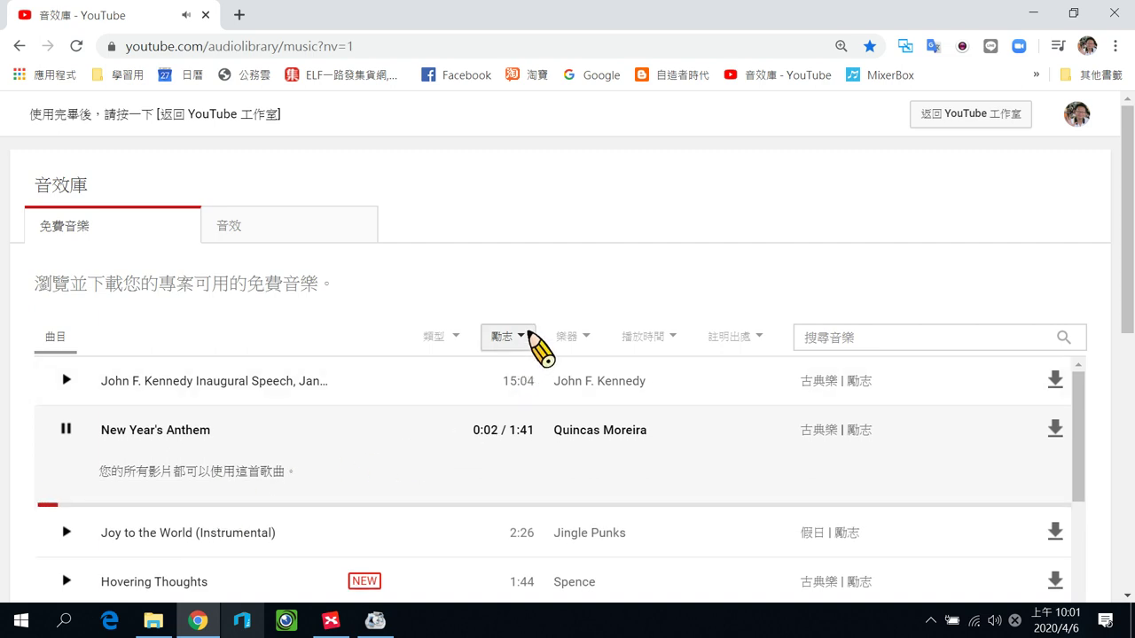
Step: Change the mood filter to 歡快 and play the track Wishful Thinking
left_click(527, 336)
left_click(513, 544)
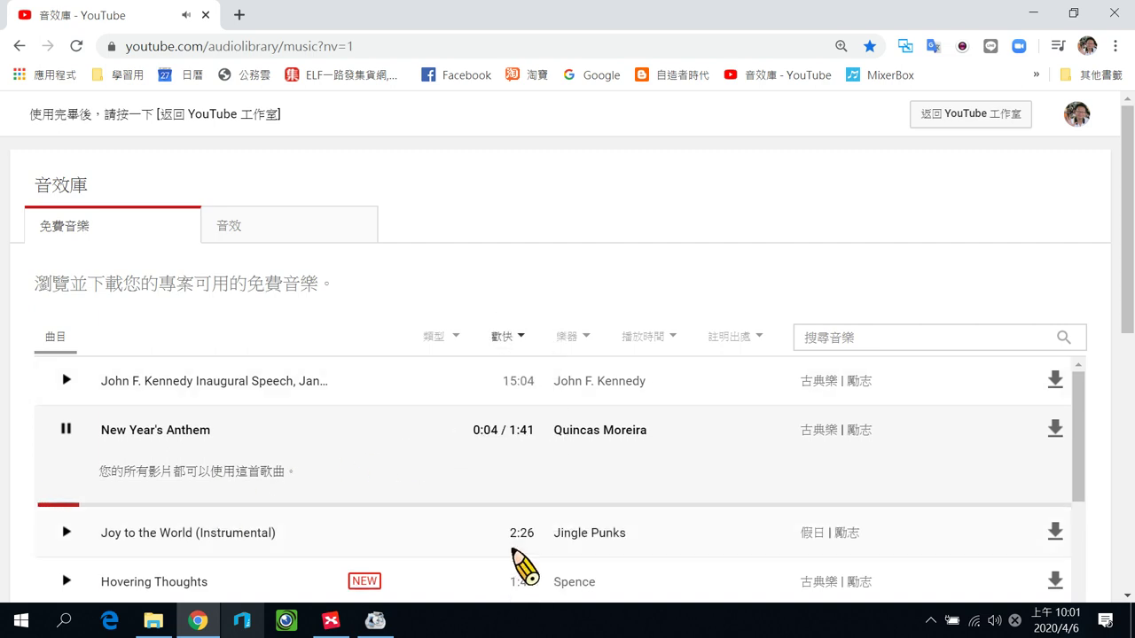
scroll(216, 570, "down", 2)
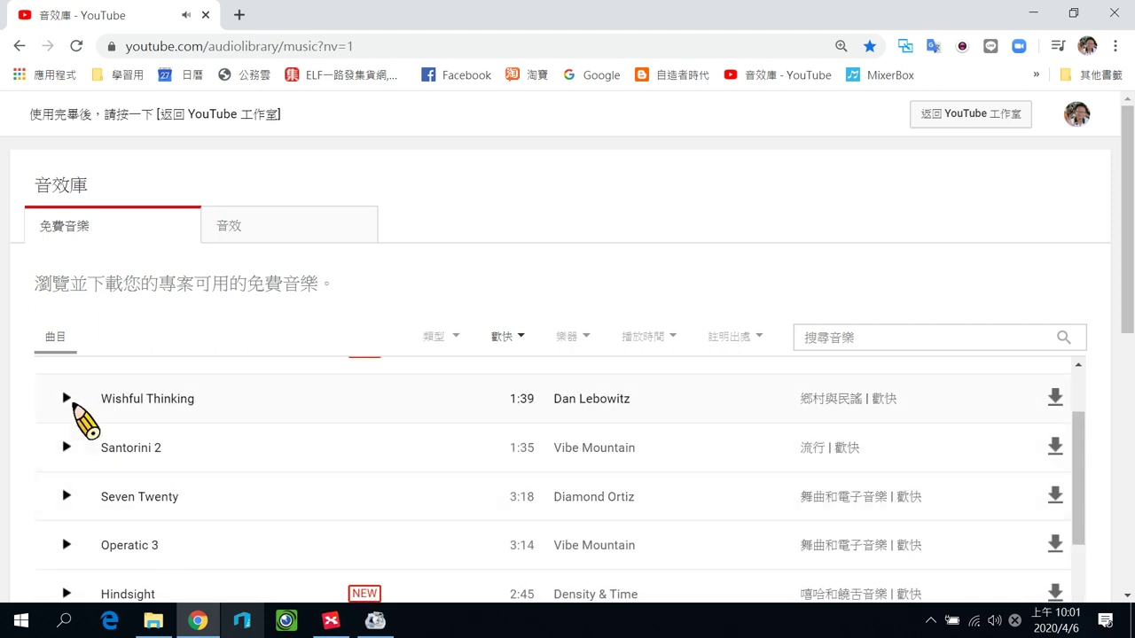
left_click(65, 410)
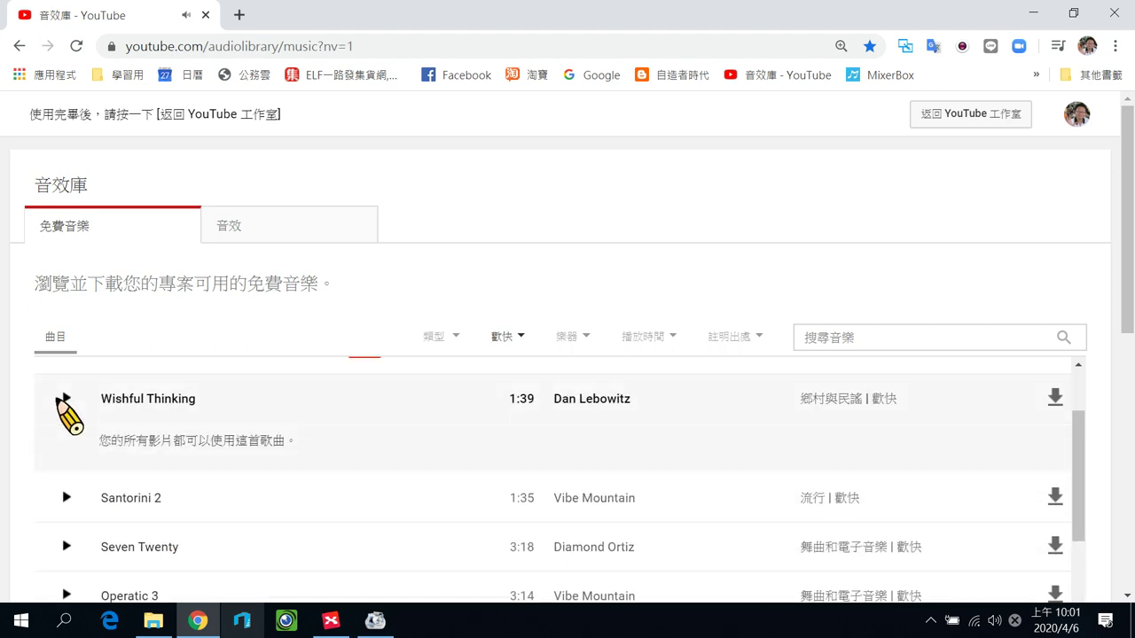
left_click(67, 399)
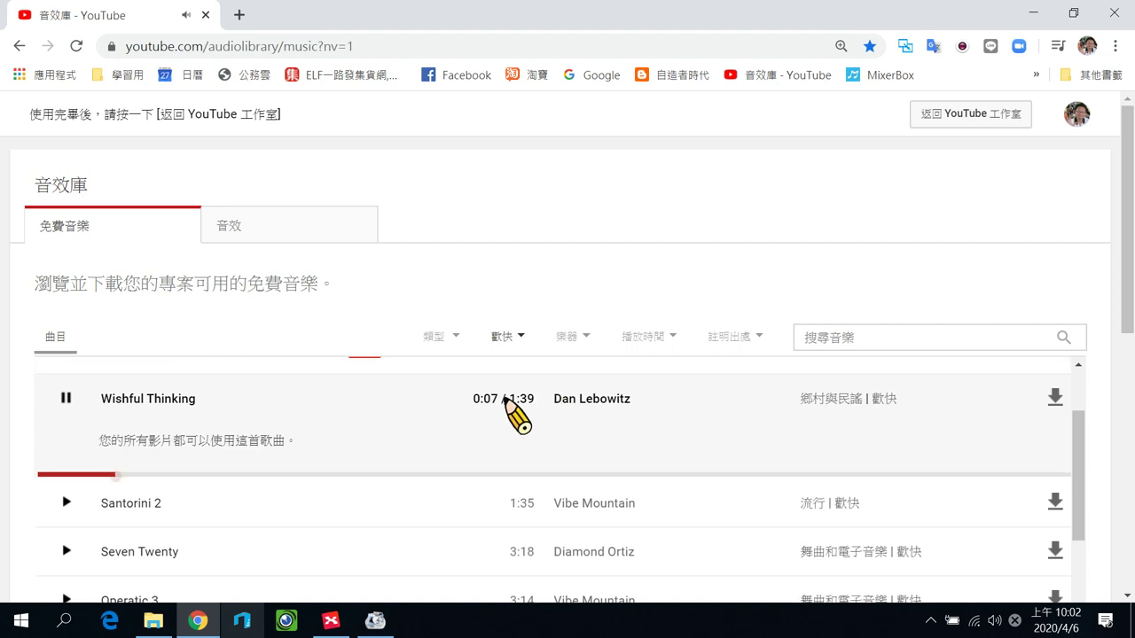
Step: Look through the music genres and filter the track list by 爵士與藍調
left_click(458, 337)
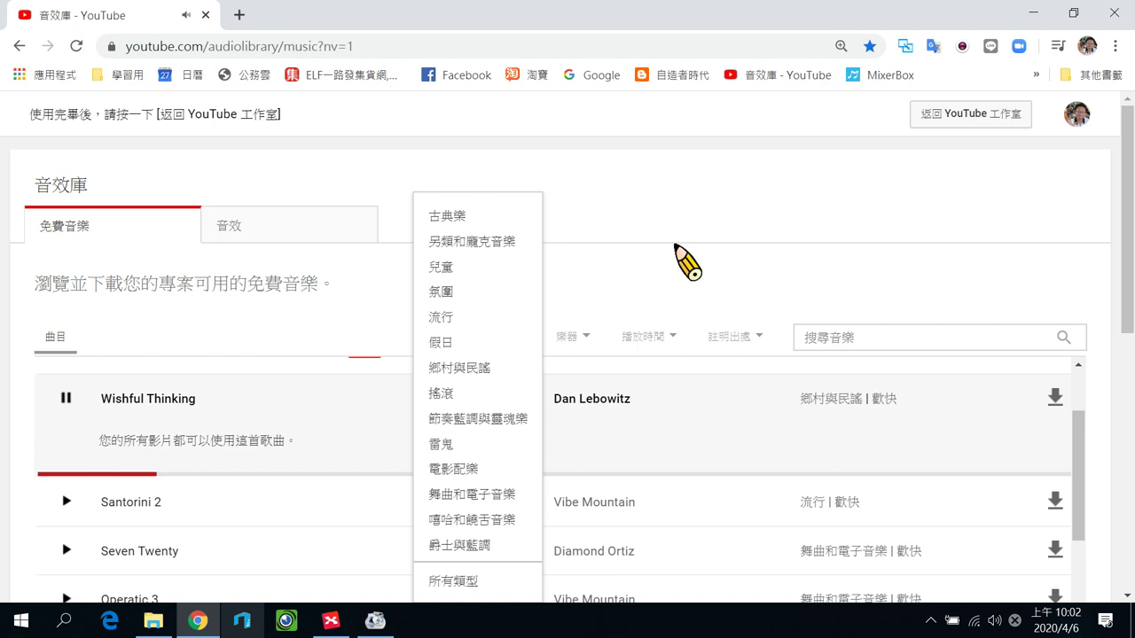
left_click(661, 261)
left_click(462, 337)
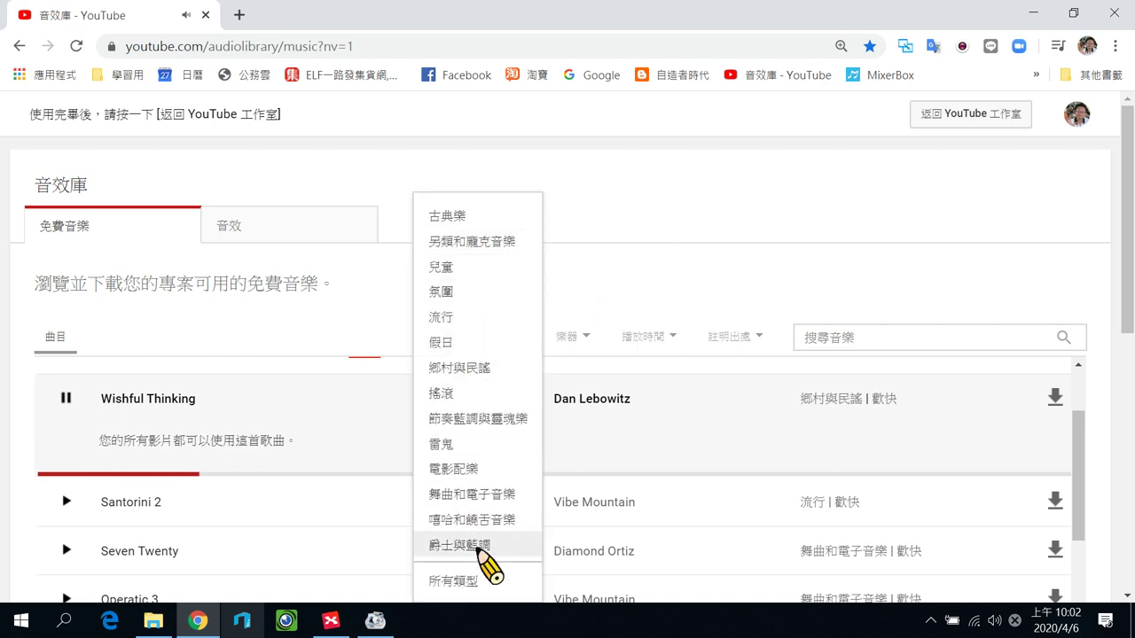
left_click(479, 550)
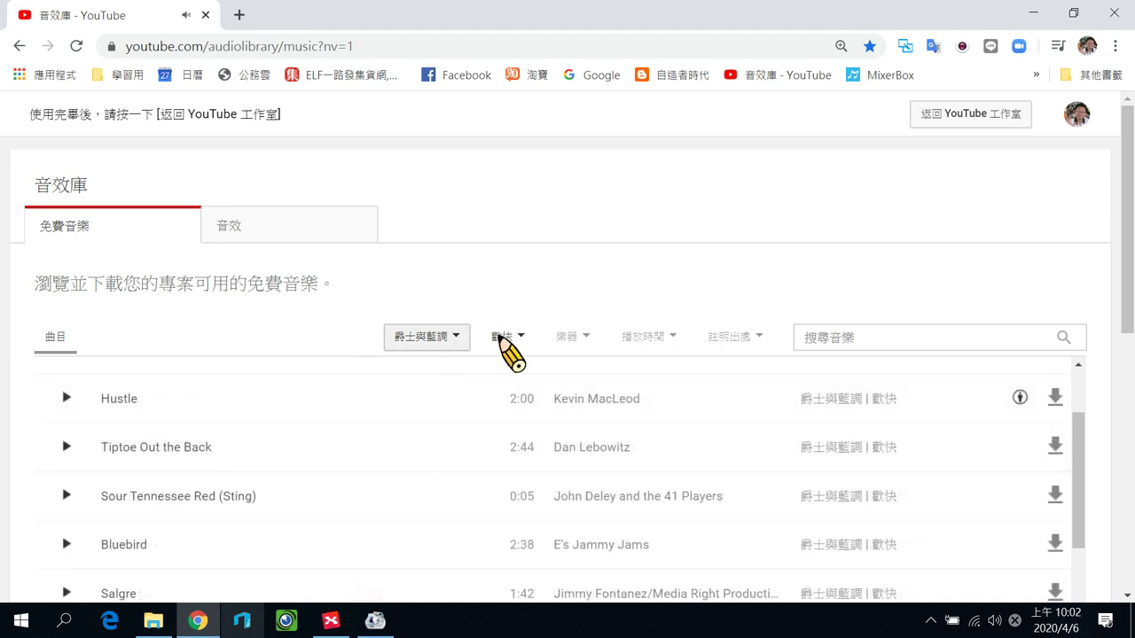
Step: Play the track Hustle and filter the track list by the 低音樂器 instrument
left_click(68, 398)
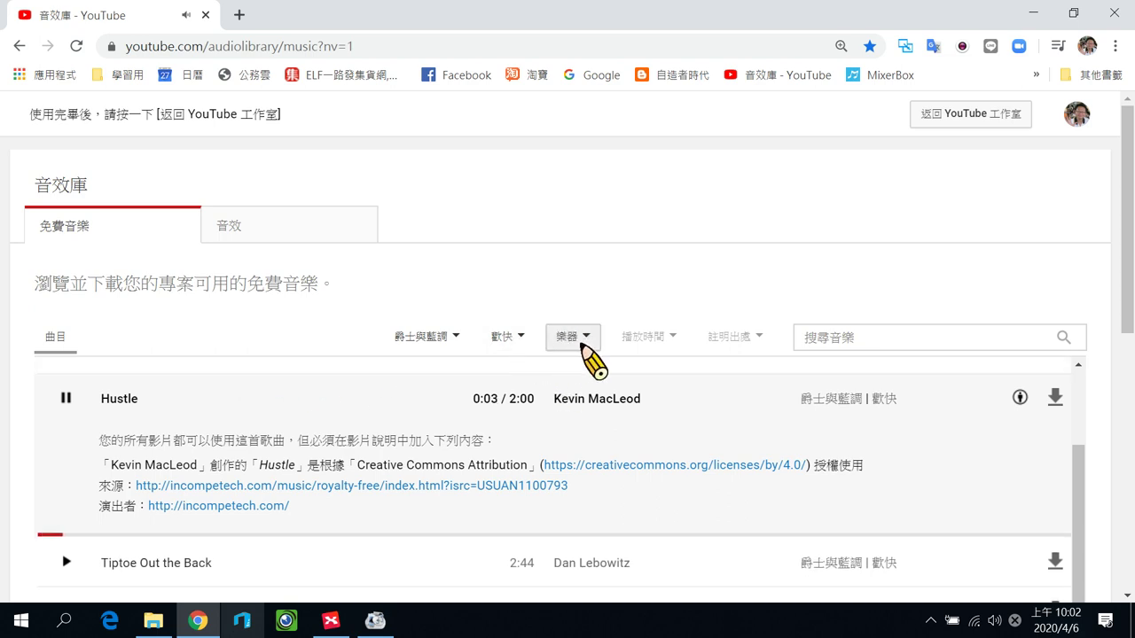
left_click(586, 338)
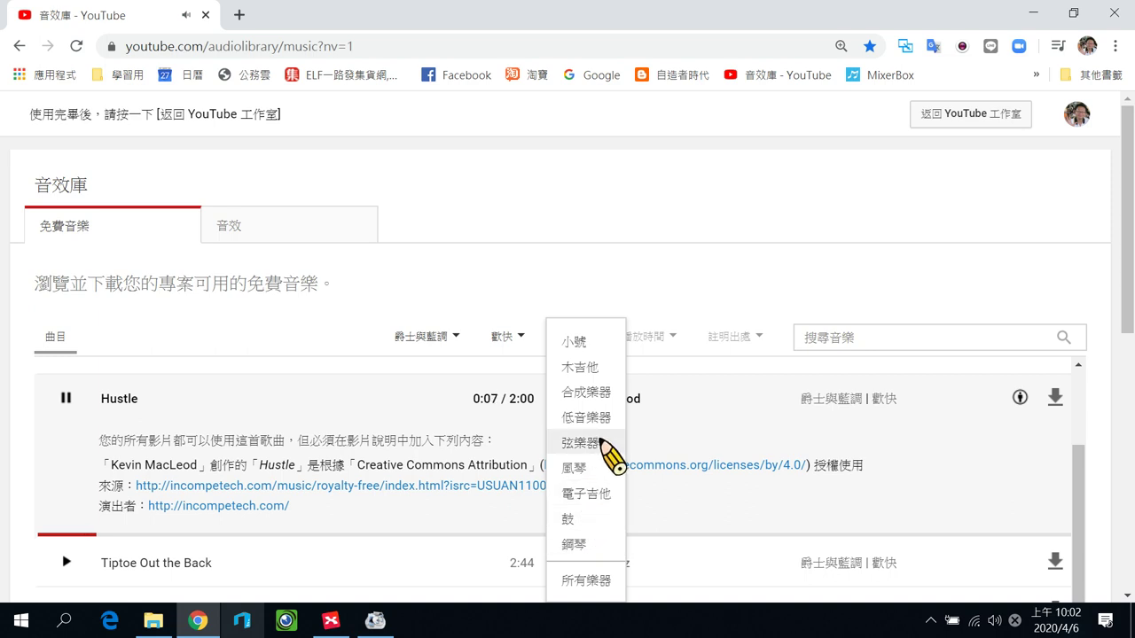
left_click(589, 416)
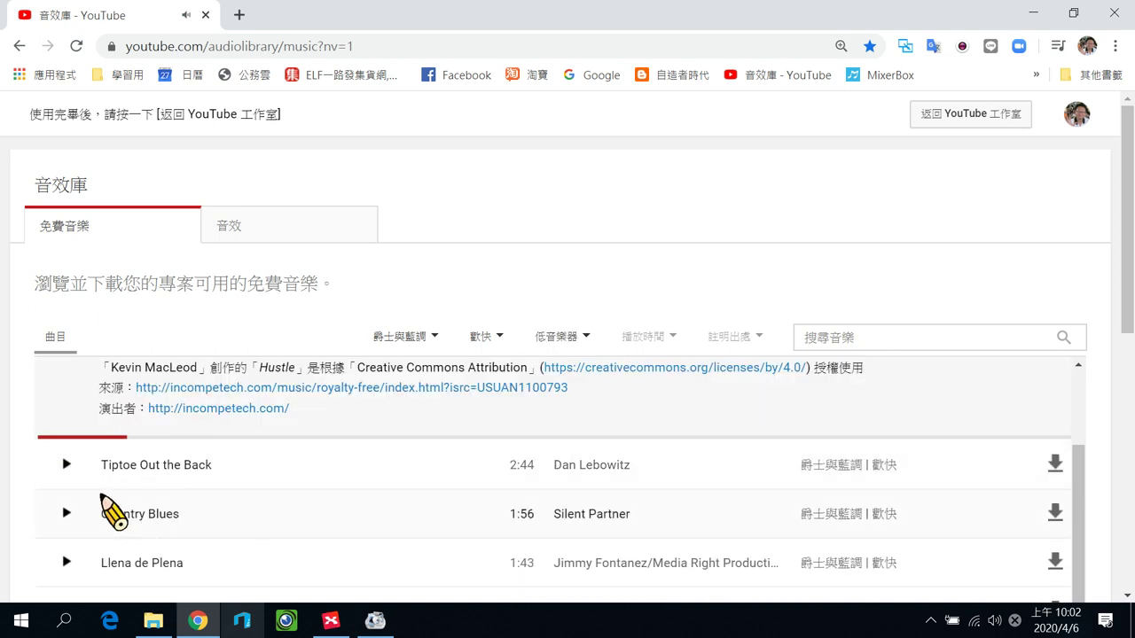
Step: Preview the tracks Tiptoe Out the Back, Country Blues and Llena de Plena, and pause the playback
left_click(66, 465)
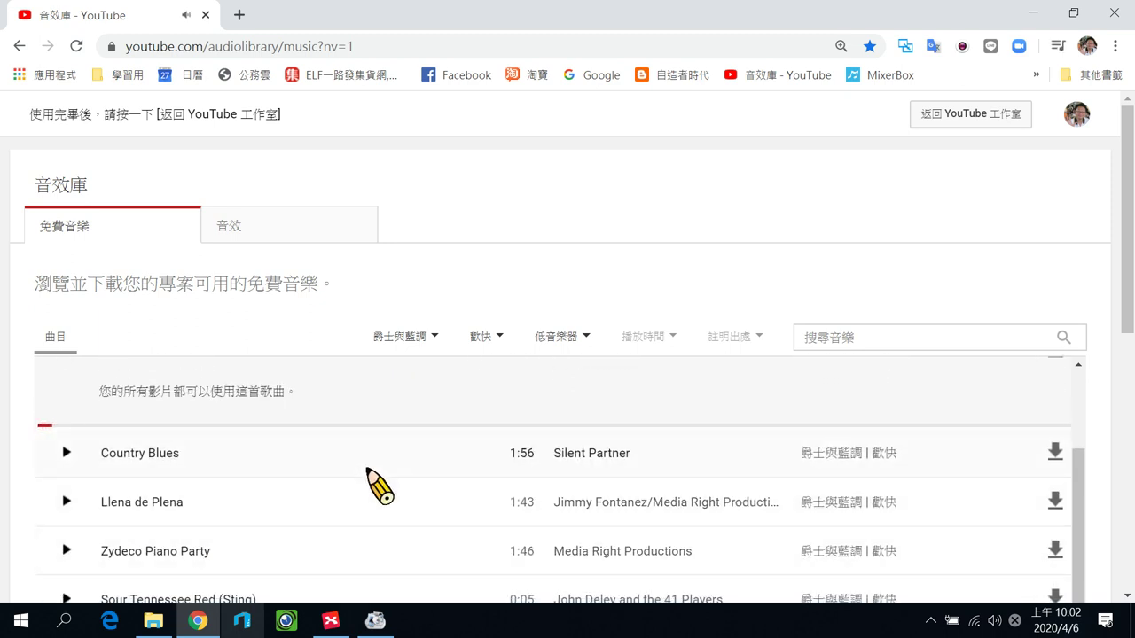
left_click(68, 453)
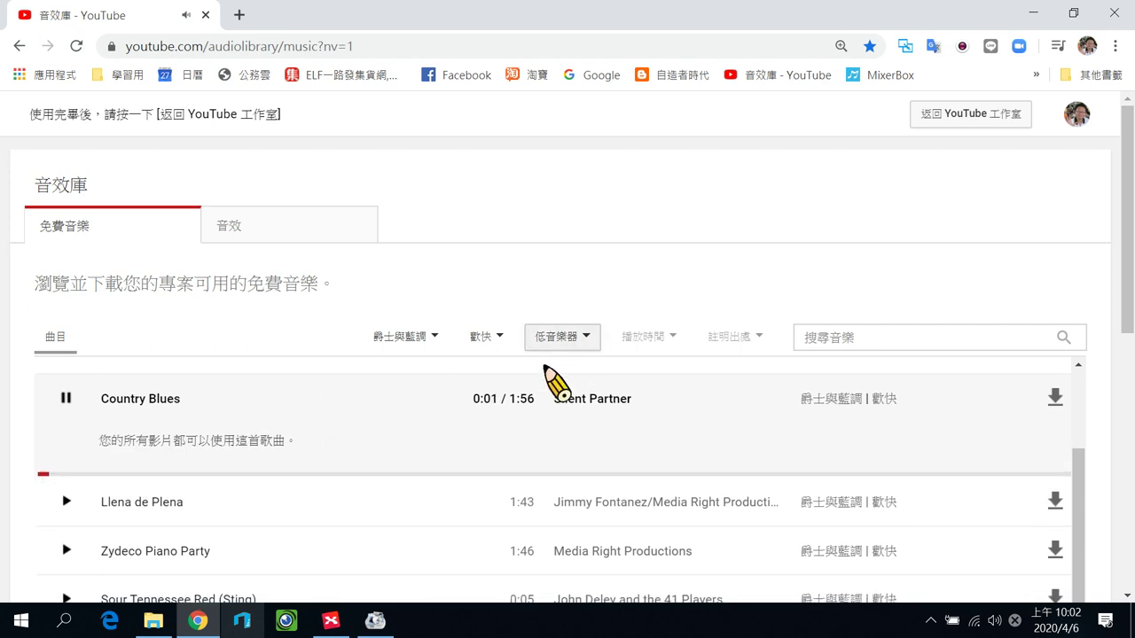
left_click(65, 501)
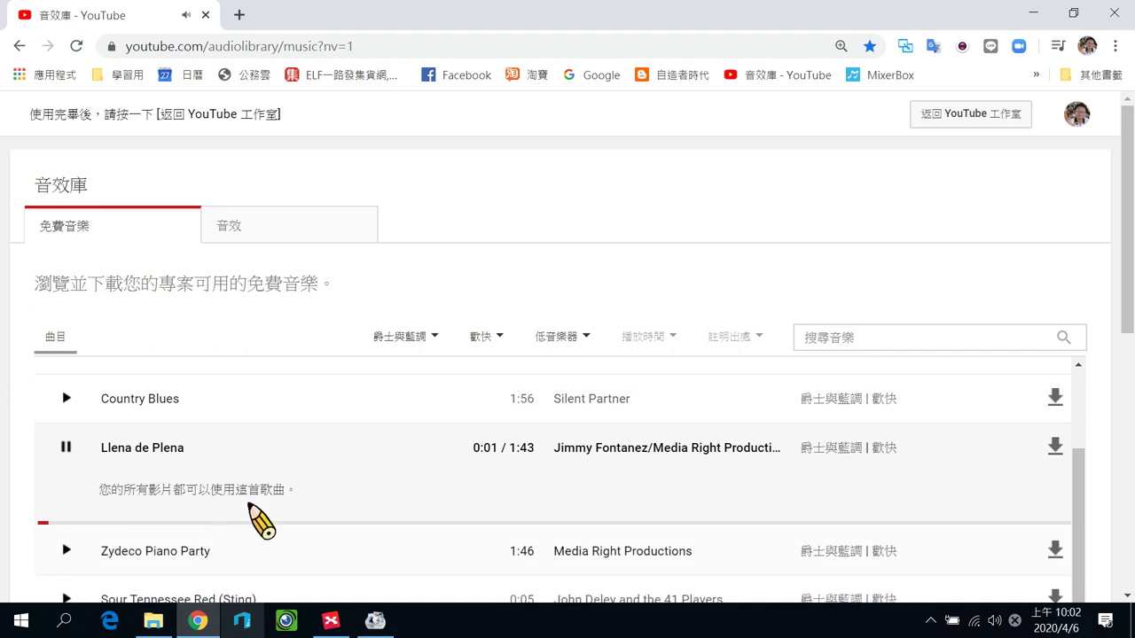
scroll(266, 514, "down", 1)
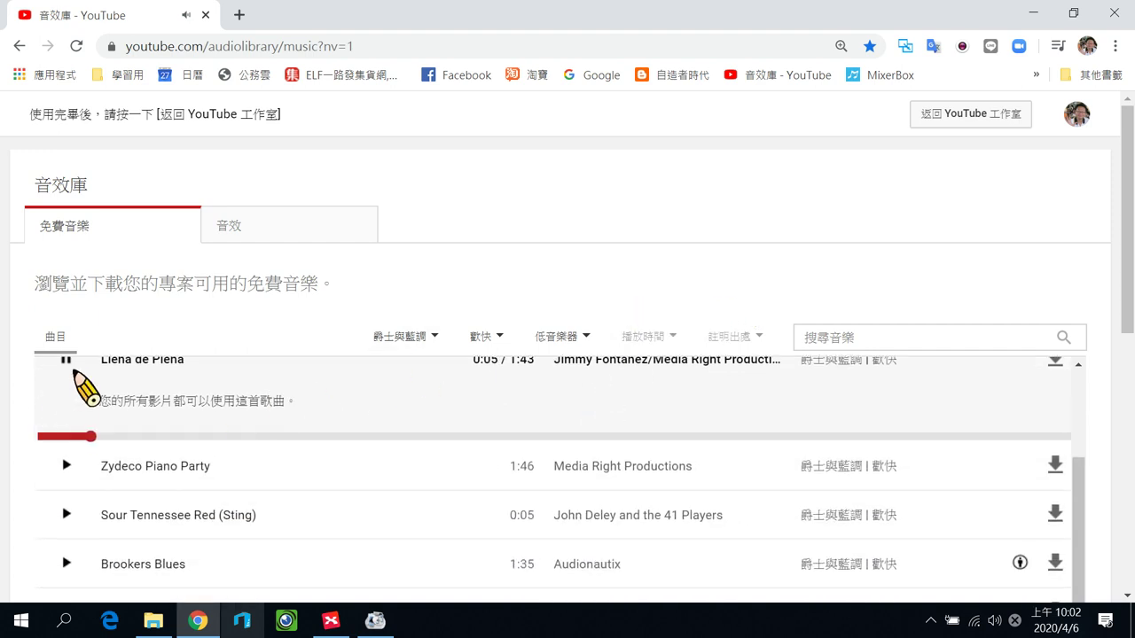
left_click(66, 360)
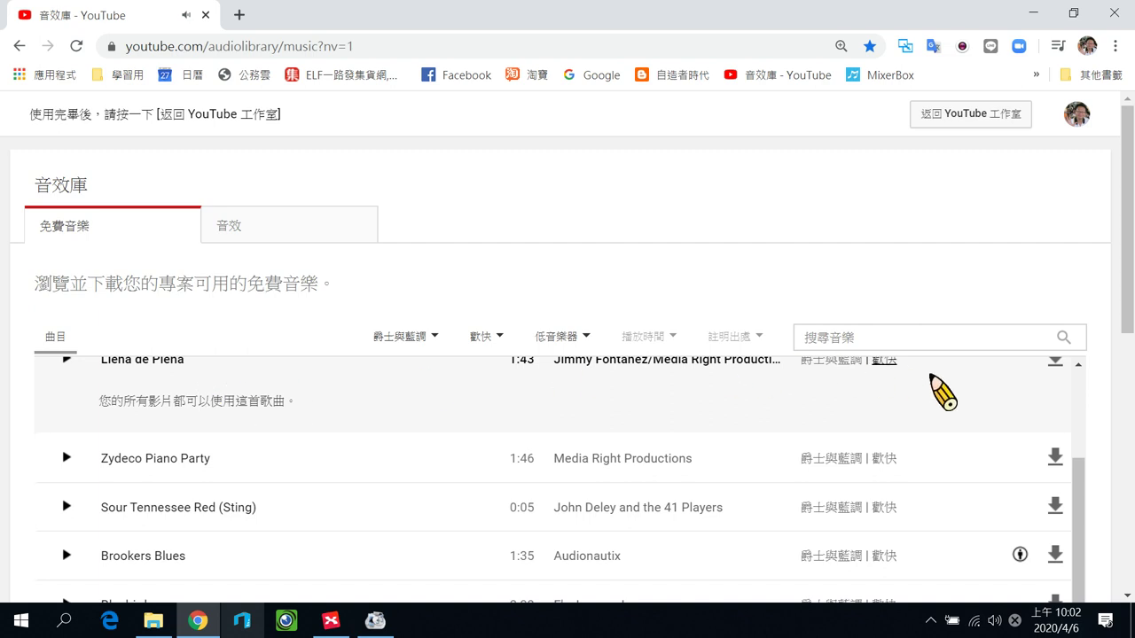
Step: Download the track Llena de Plena and dismiss the browser's download bar
scroll(1059, 399, "up", 1)
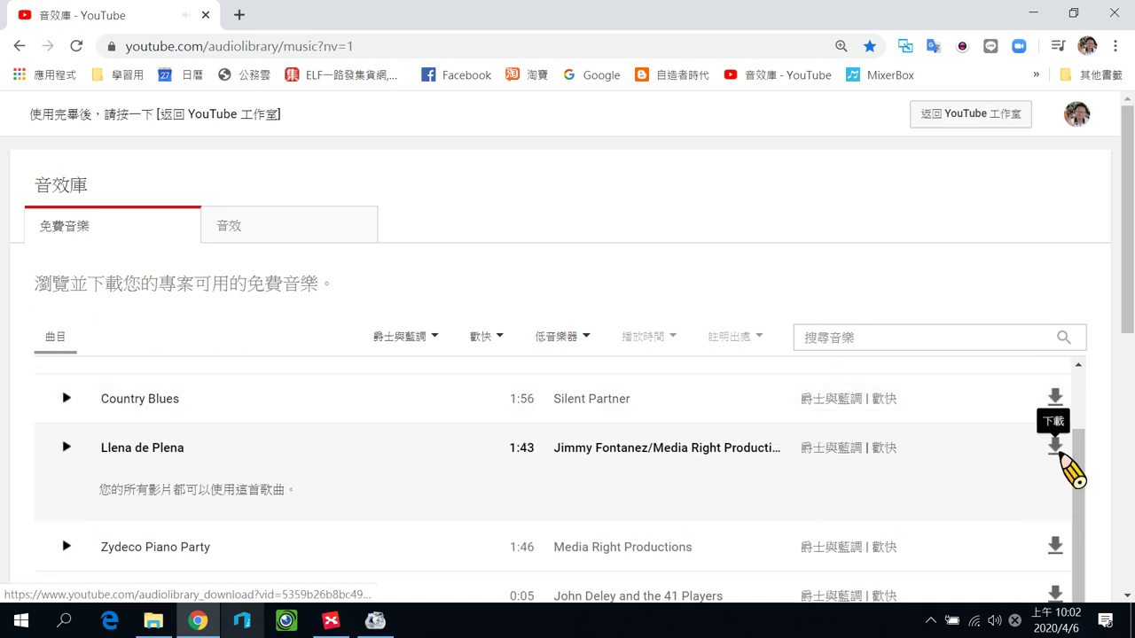
left_click(1055, 446)
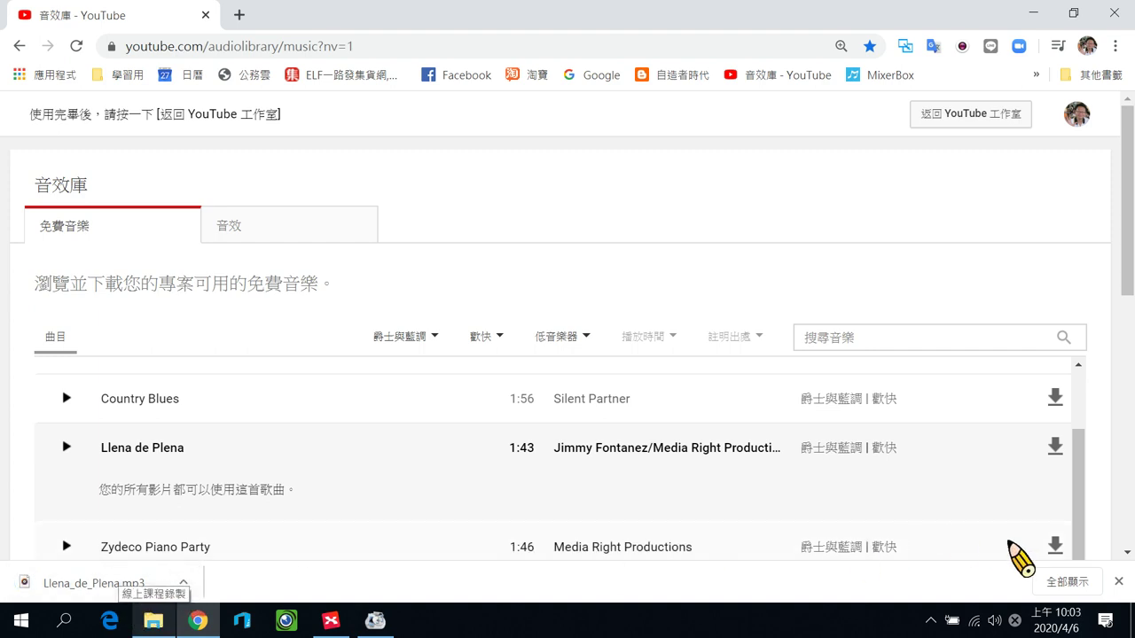
left_click(1119, 583)
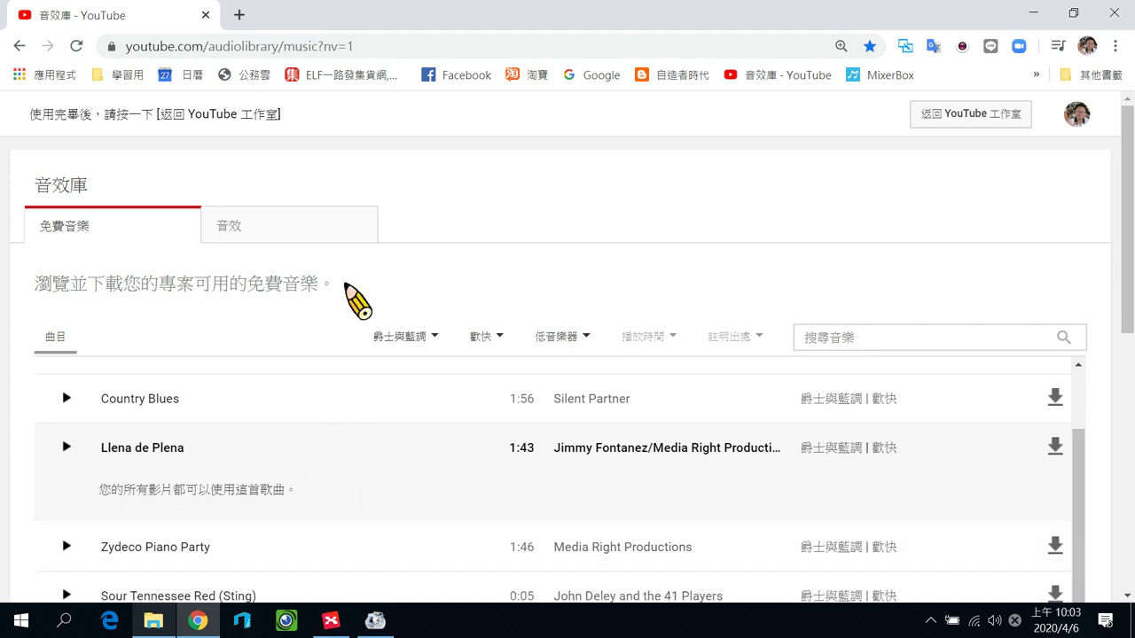
Step: Look over the free sound effects on the 音效 page of the audio library
left_click(275, 220)
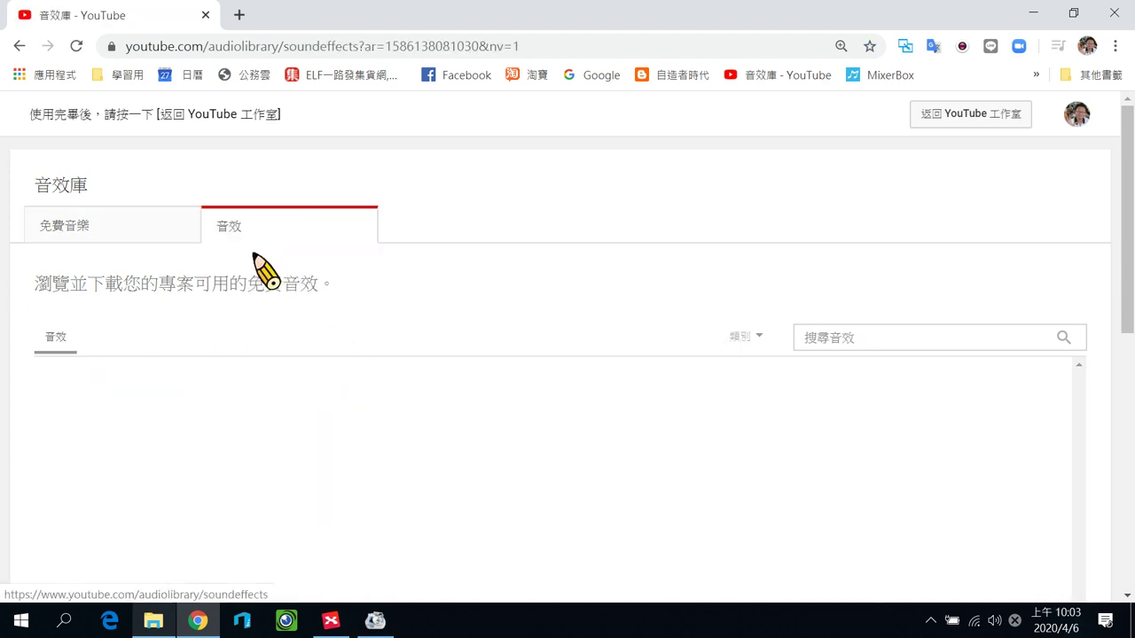
scroll(230, 289, "down", 1)
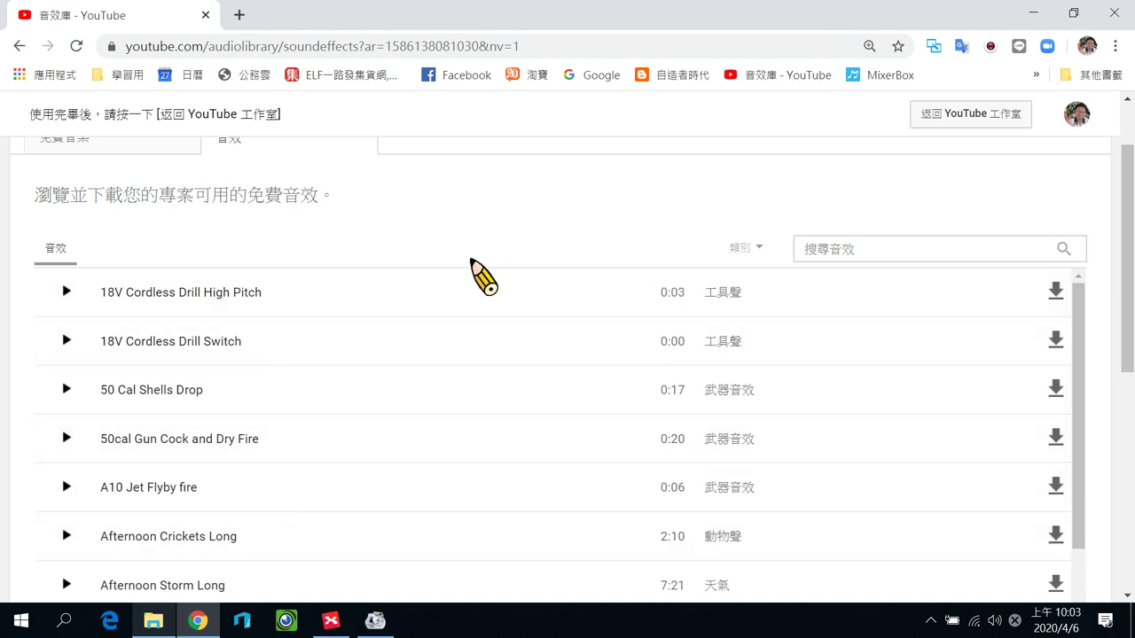
scroll(320, 284, "up", 1)
left_click(140, 232)
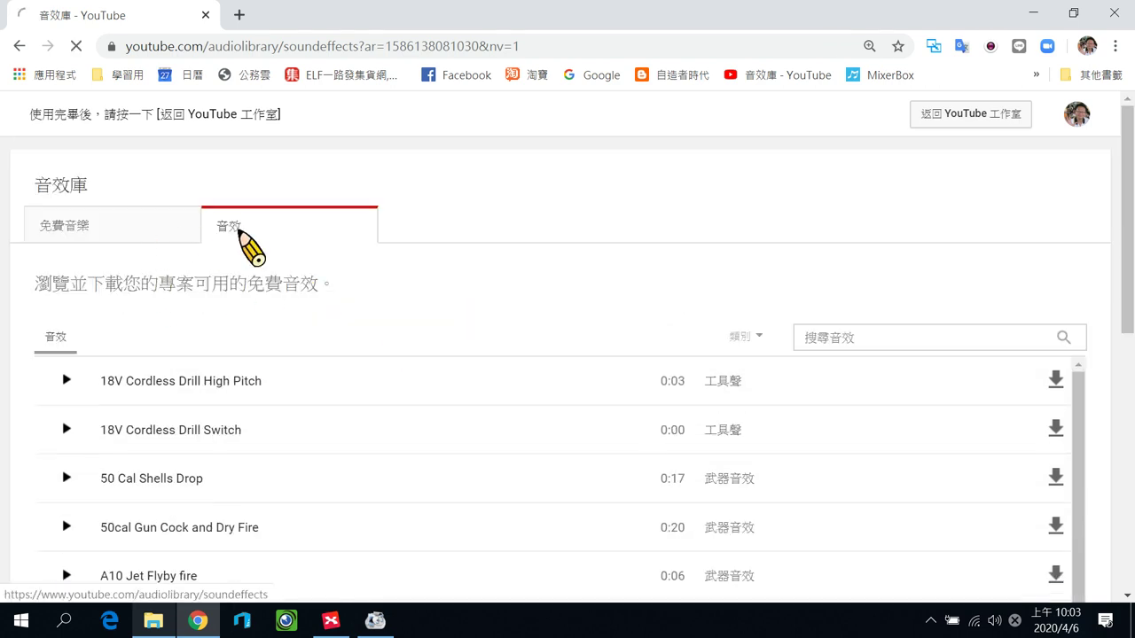
Step: Minimize the browser and return to the 剪輯 branch of the 線上課程製作 mind map in XMind
left_click(1033, 11)
left_click(840, 496)
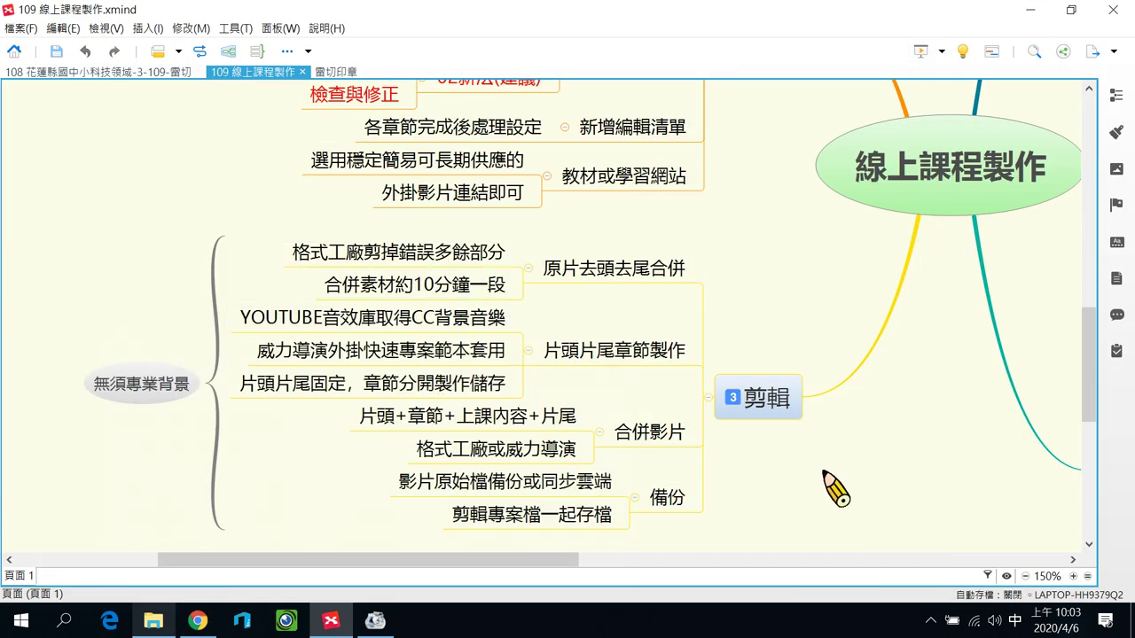